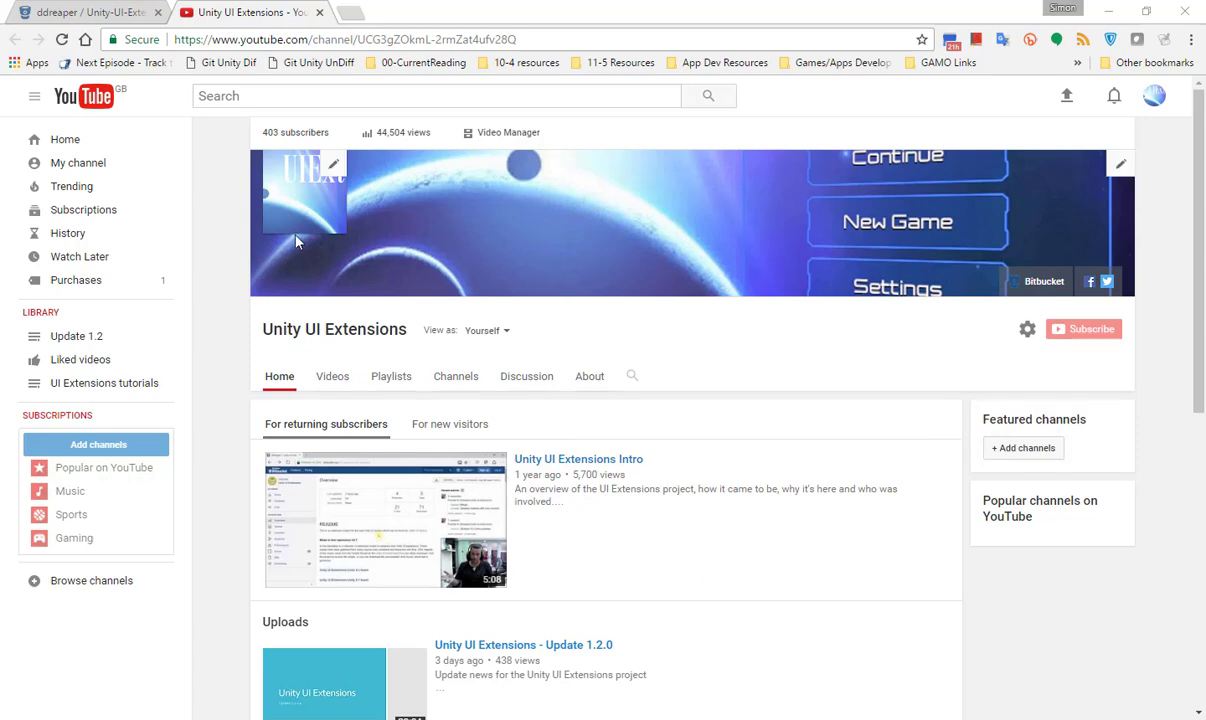
# Switch to the Unity-UI-Extensions repository overview on Bitbucket
pyautogui.click(110, 14)
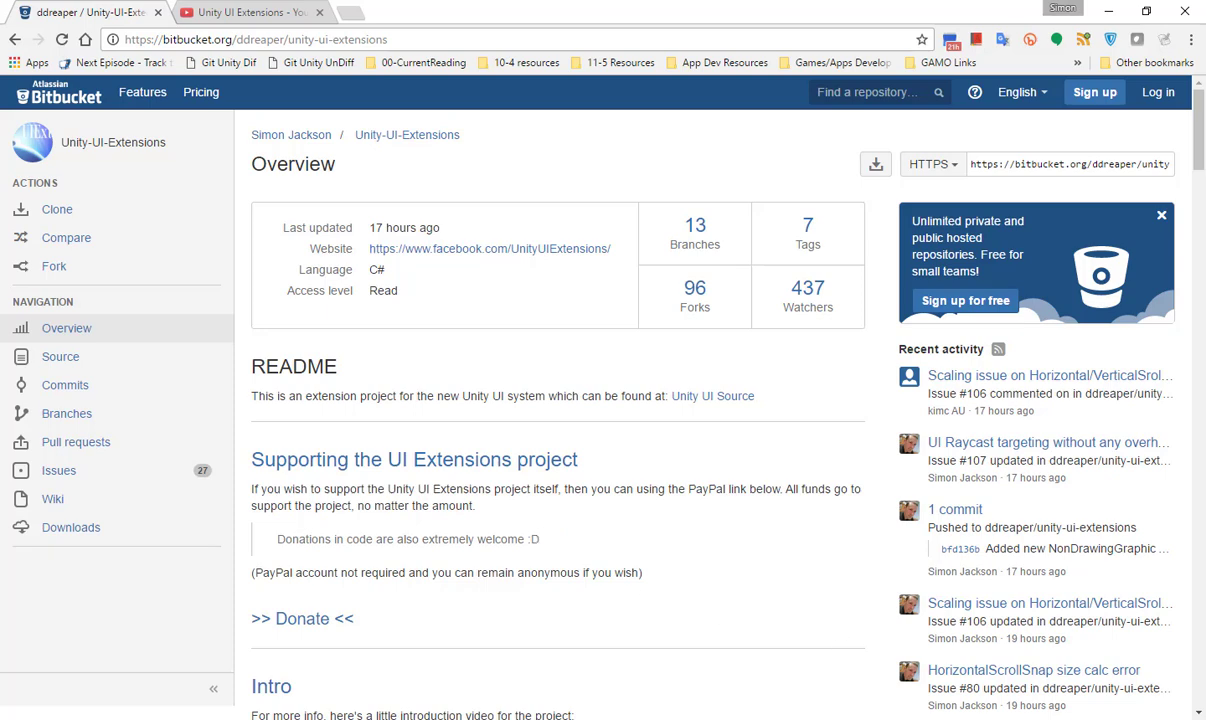
# Bring up the Unity editor showing the unity-ui-extensions project assets
pyautogui.click(748, 716)
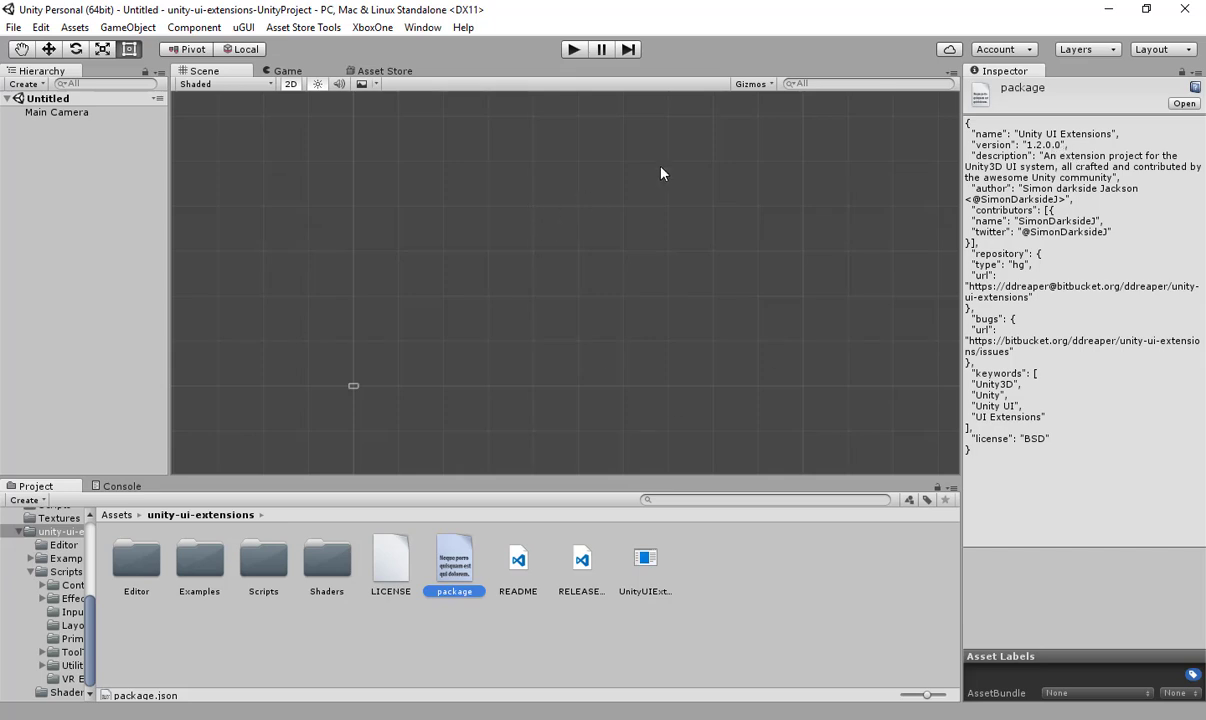
# Show the GameObject > UI > Extensions submenu listing controls like Horizontal Scroll Snap
pyautogui.click(76, 28)
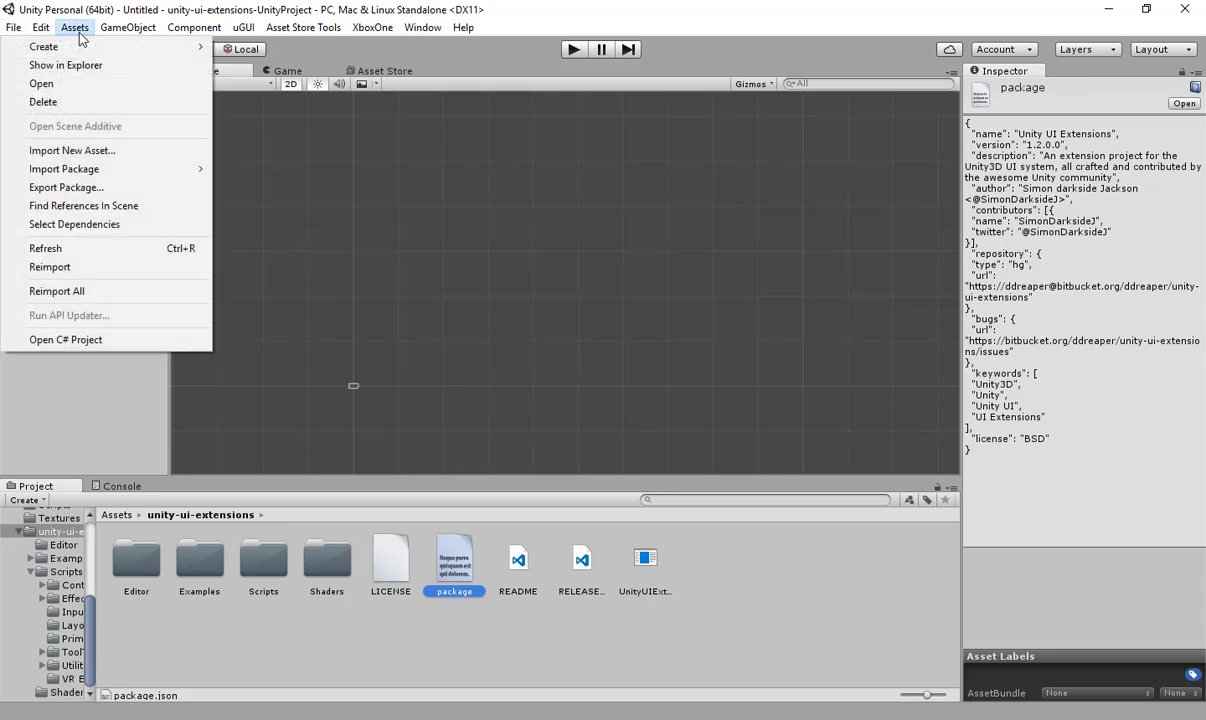
pyautogui.moveTo(128, 27)
pyautogui.moveTo(131, 156)
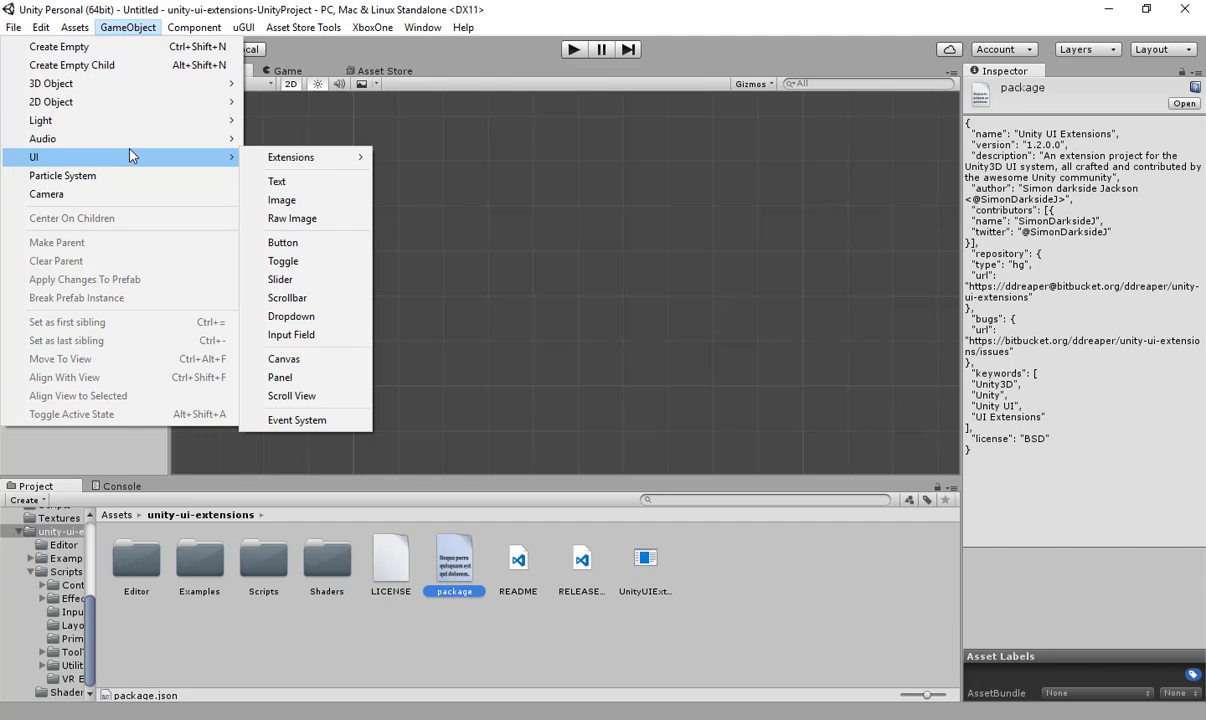
# Create a Horizontal Scroll Snap and expand it down to Page_01 inside Content
pyautogui.moveTo(277, 158)
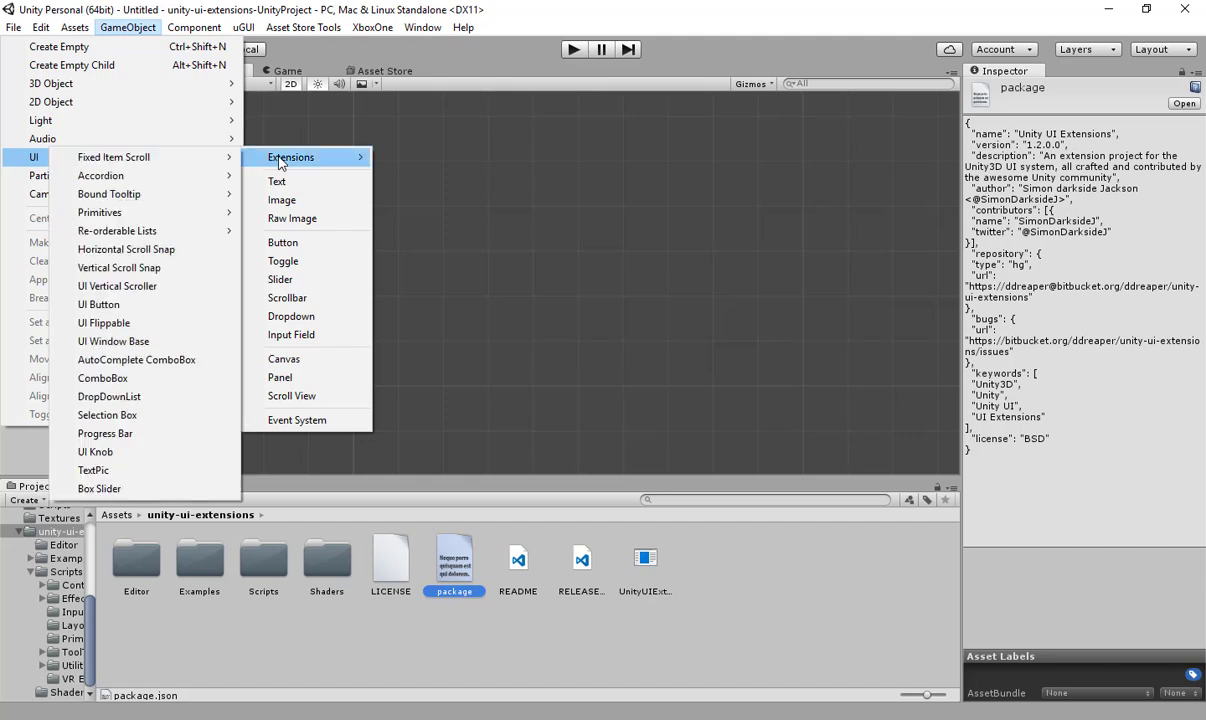
pyautogui.click(150, 249)
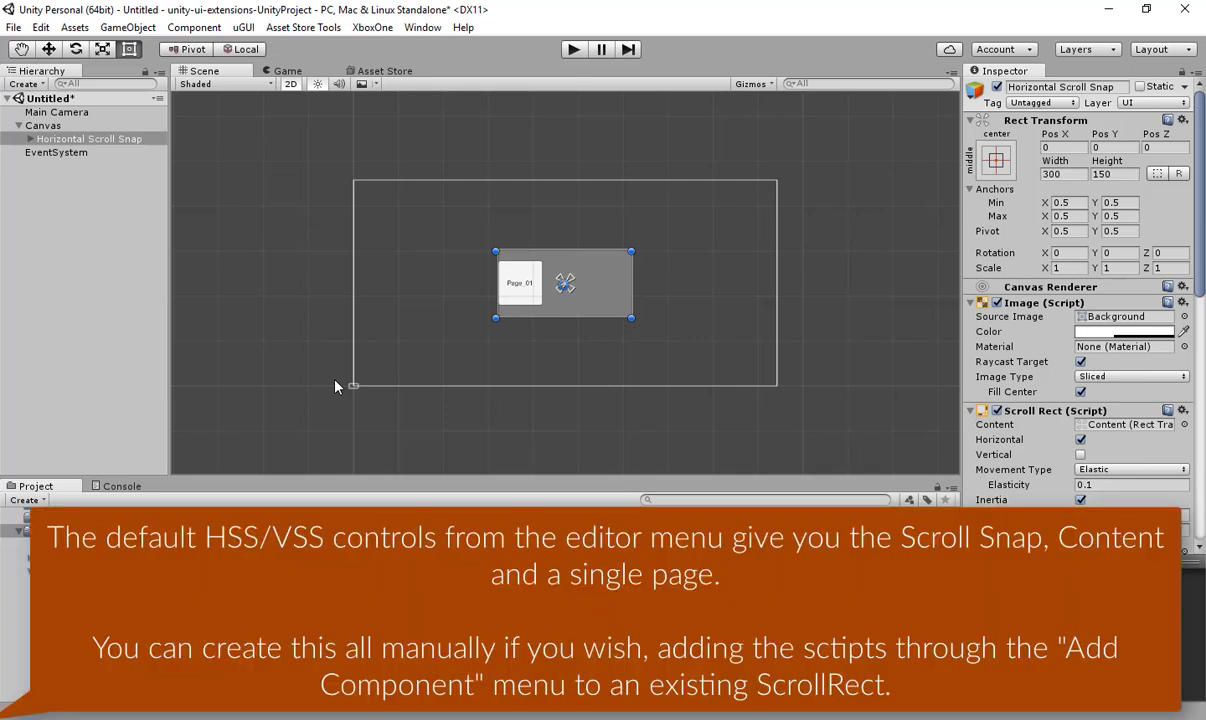
pyautogui.click(30, 139)
pyautogui.click(42, 152)
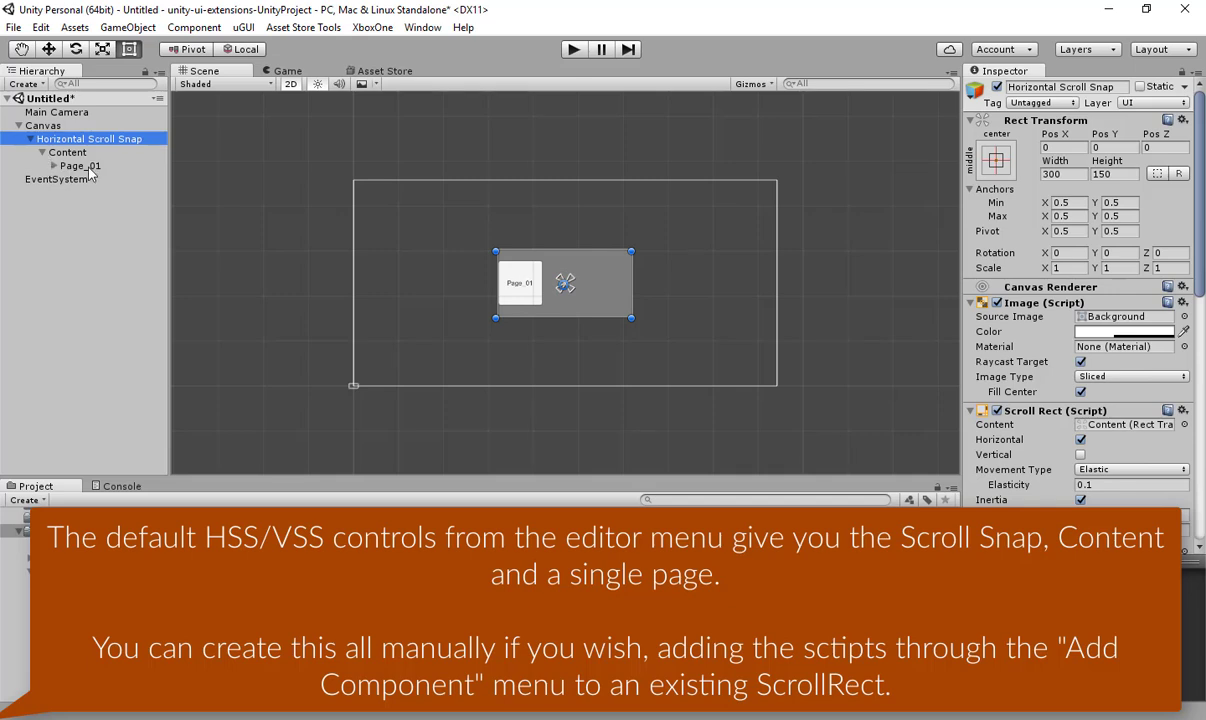
pyautogui.click(88, 168)
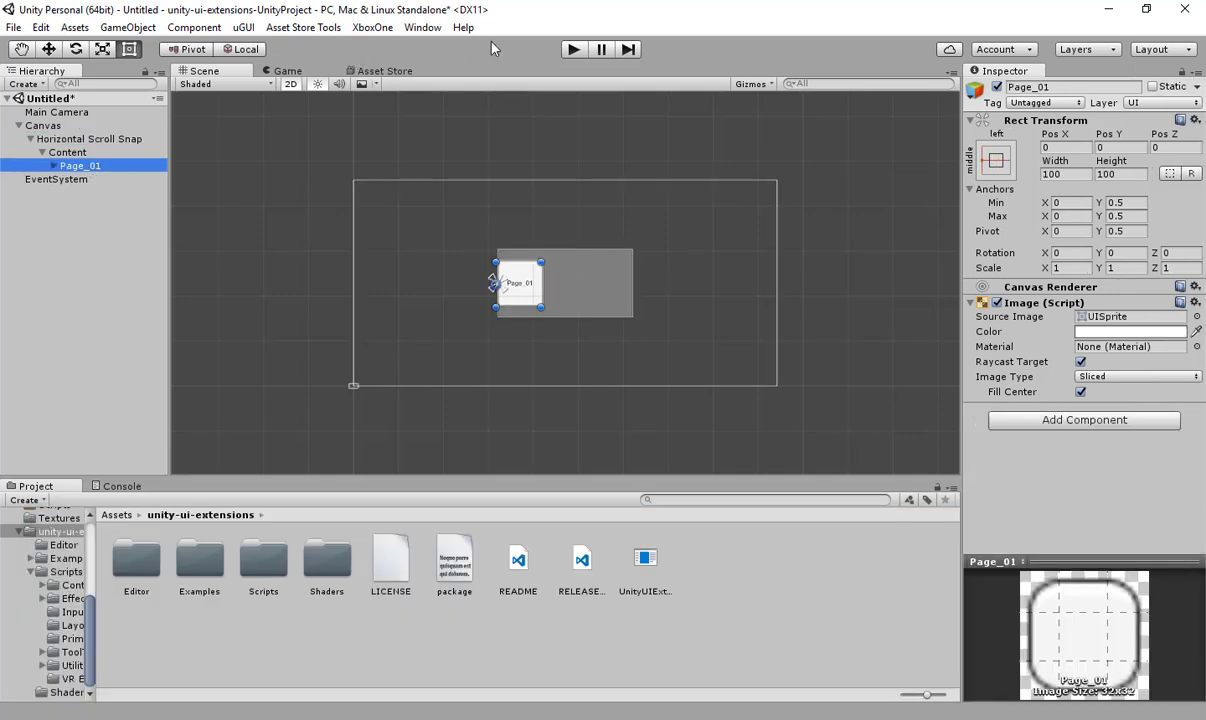
# Swipe-test Page_01 in Play mode, then stop and reselect Page_01
pyautogui.click(586, 58)
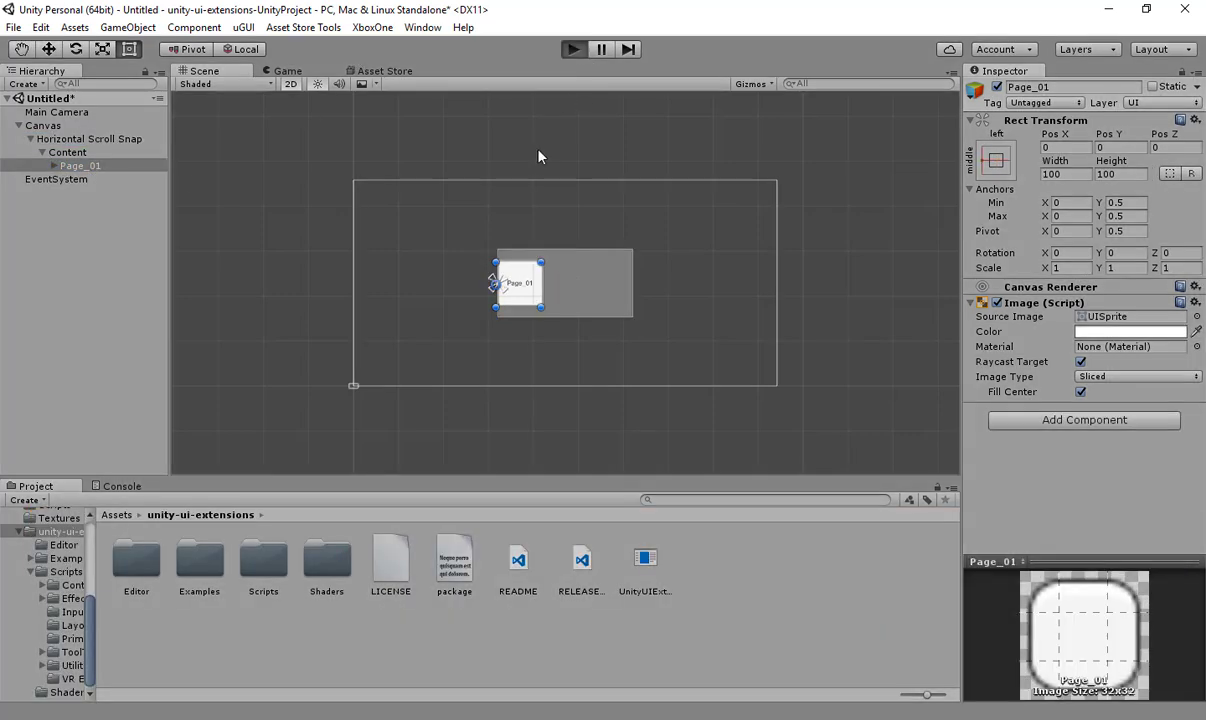
pyautogui.moveTo(589, 287); pyautogui.dragTo(260, 220)
pyautogui.click(575, 51)
pyautogui.click(83, 167)
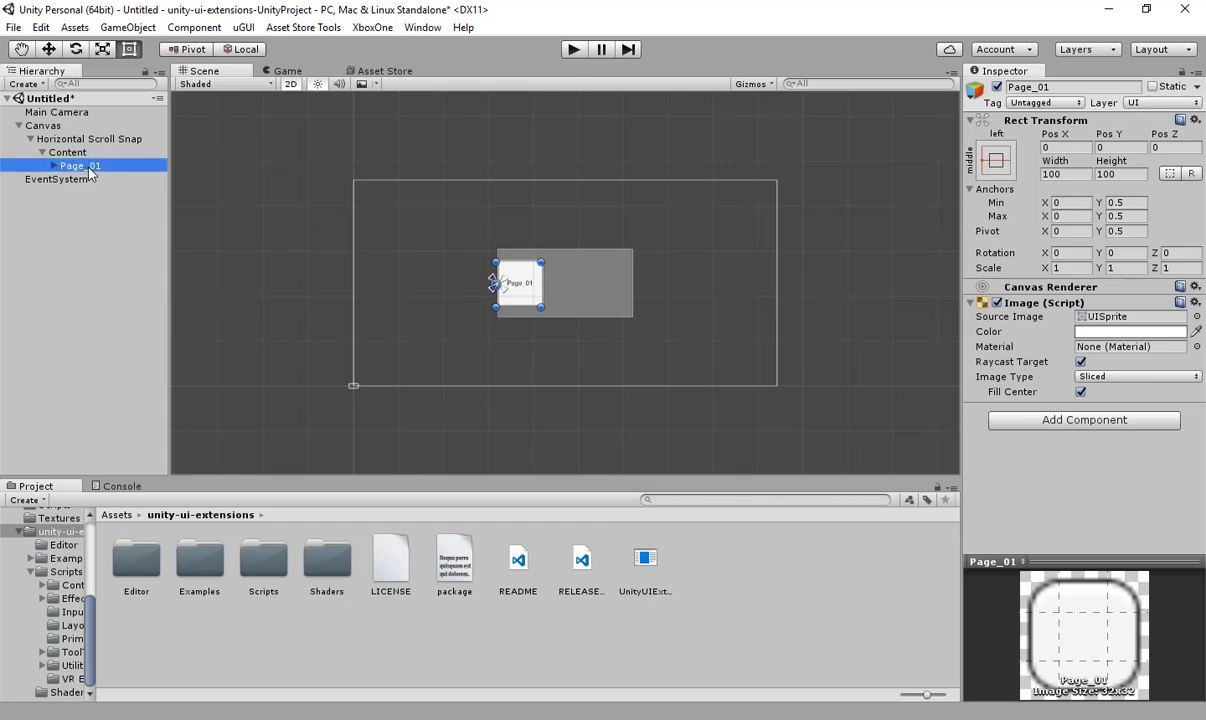
# Duplicate Page_01 into five pages and stretch the Horizontal Scroll Snap across the Canvas
pyautogui.hotkey('ctrl', 'd')
pyautogui.hotkey('ctrl', 'd')
pyautogui.hotkey('ctrl', 'd')
pyautogui.hotkey('ctrl', 'd')
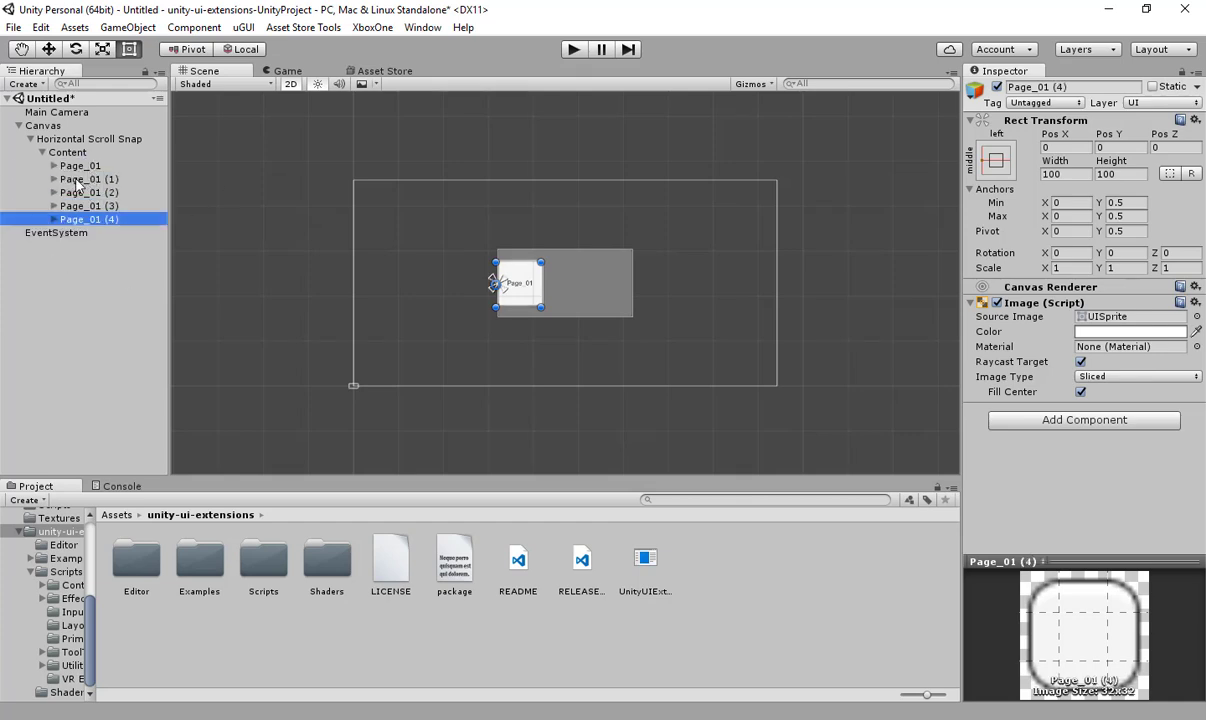
pyautogui.click(72, 140)
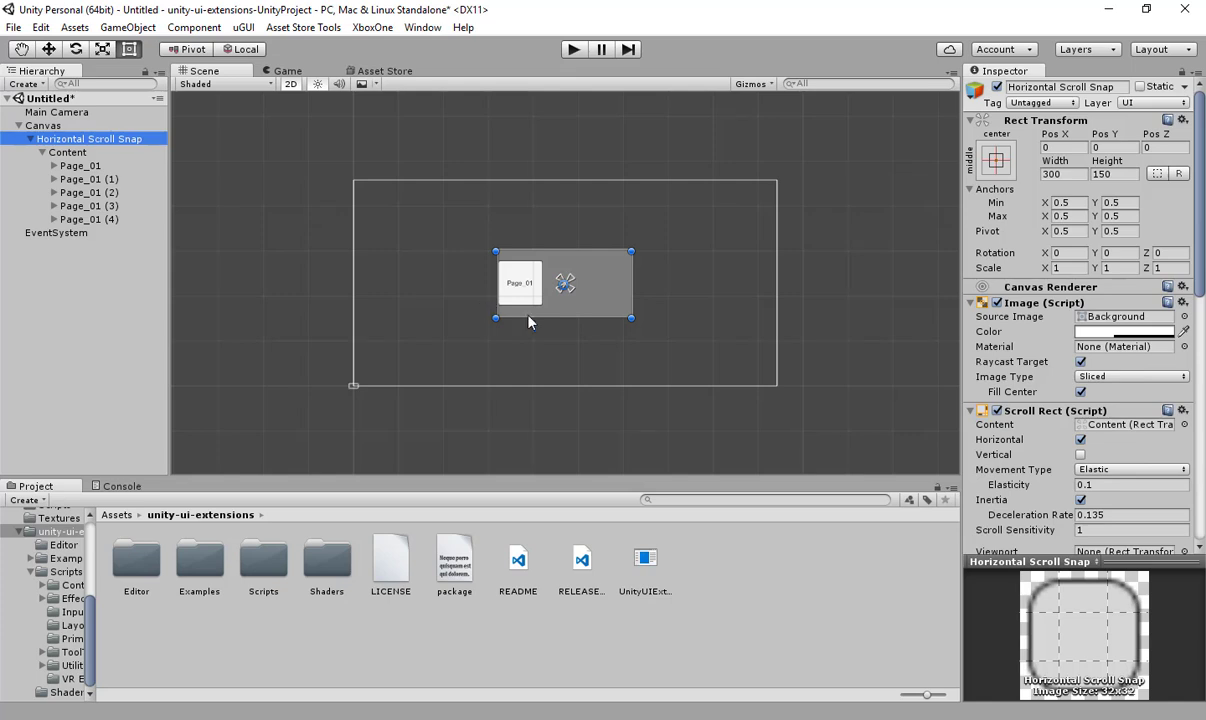
pyautogui.click(997, 162)
pyautogui.press('alt')
pyautogui.keyDown('alt'); pyautogui.click(1175, 411); pyautogui.keyUp('alt')
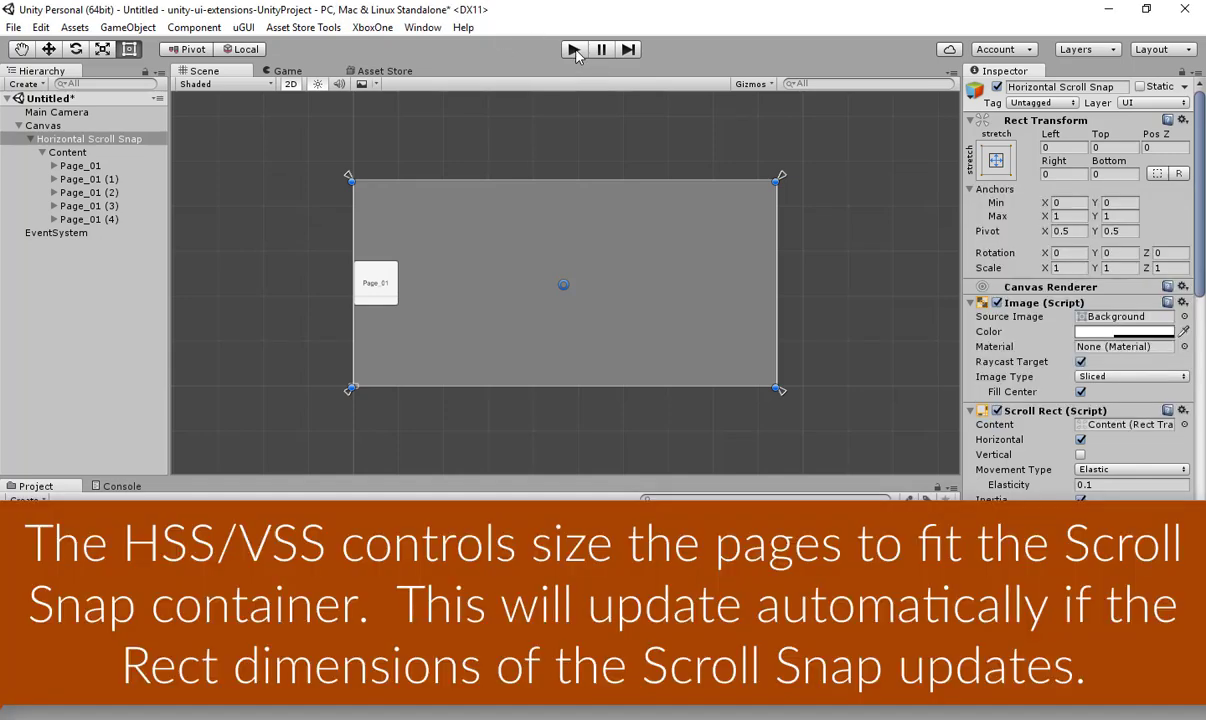
pyautogui.click(574, 50)
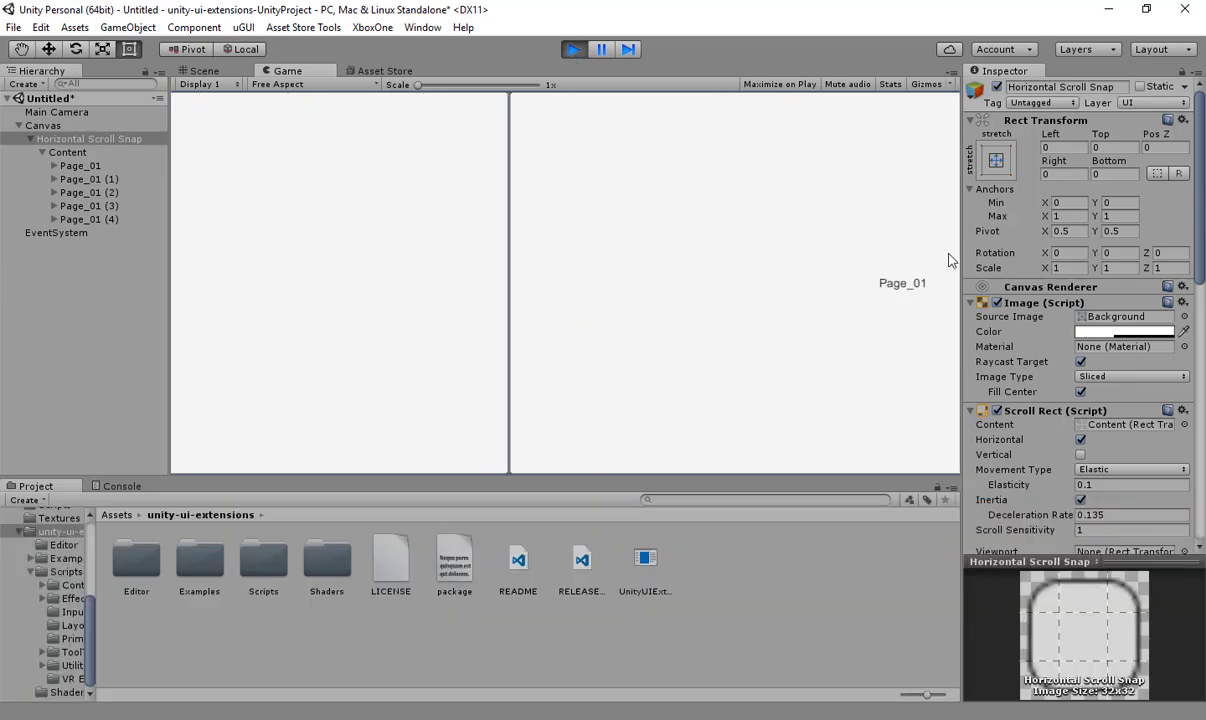
pyautogui.click(574, 49)
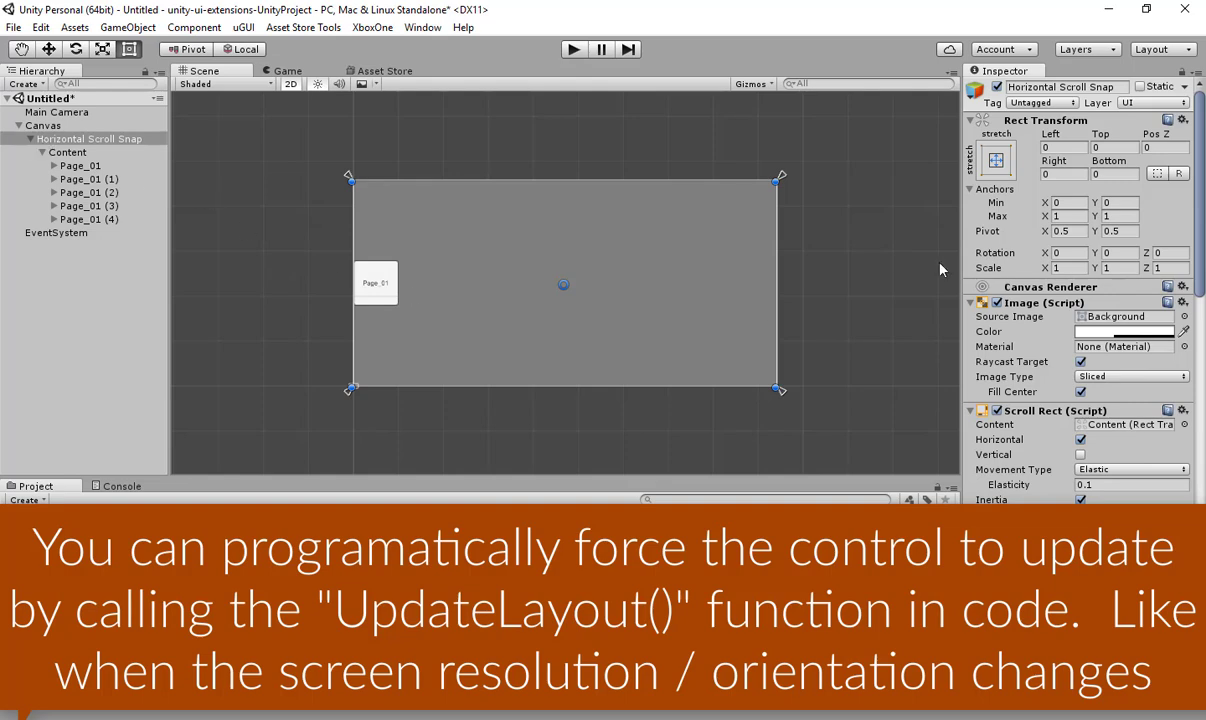
pyautogui.scroll(-5, 1130, 228)
pyautogui.scroll(-4, 1080, 320)
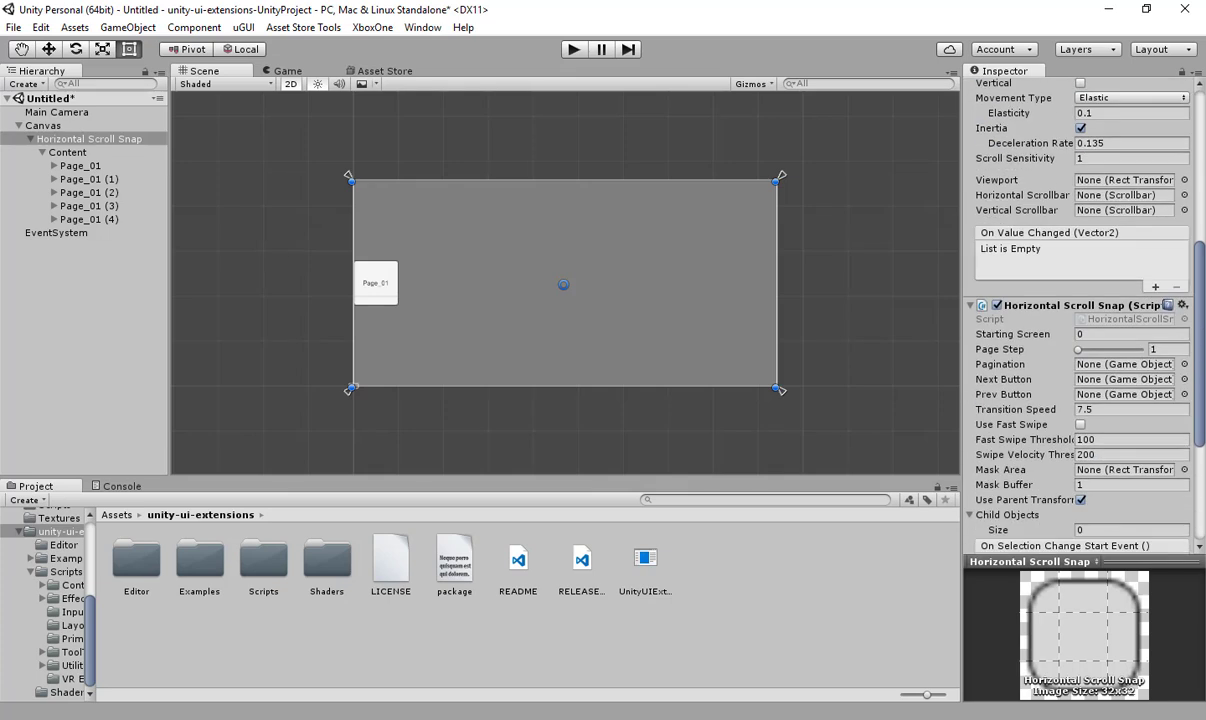
pyautogui.scroll(-5, 1080, 320)
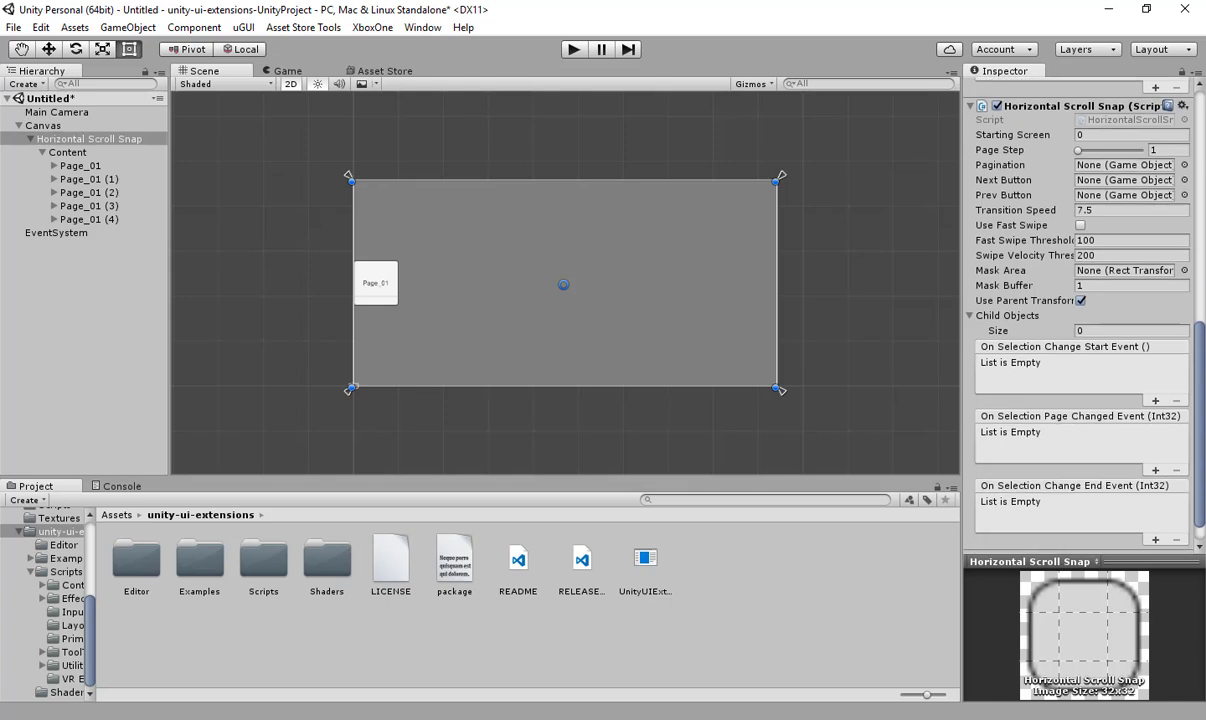
pyautogui.click(1038, 128)
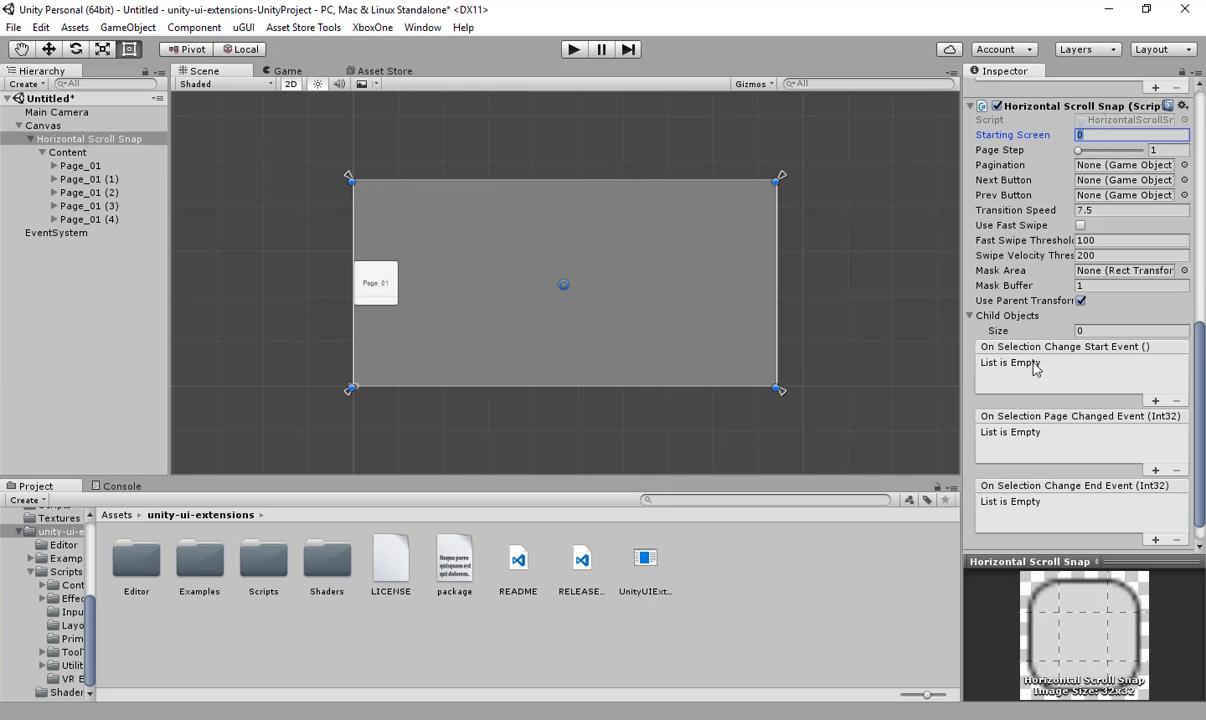
pyautogui.click(975, 316)
pyautogui.click(971, 316)
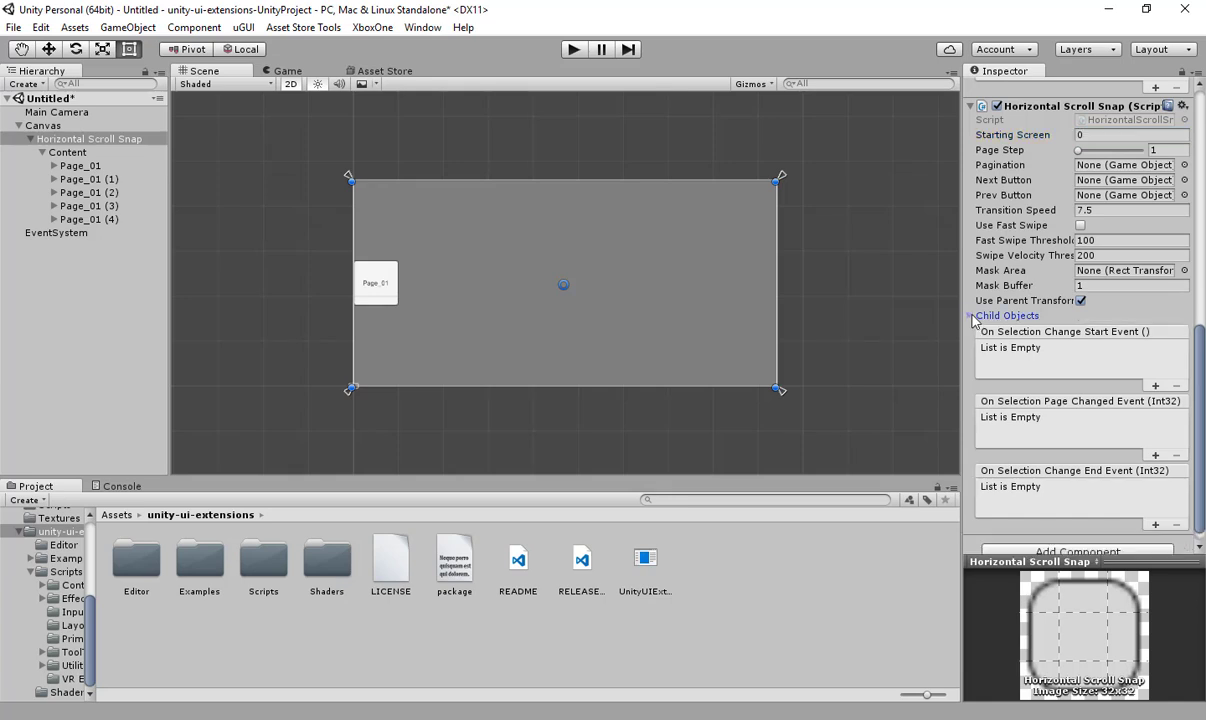
pyautogui.click(1090, 136)
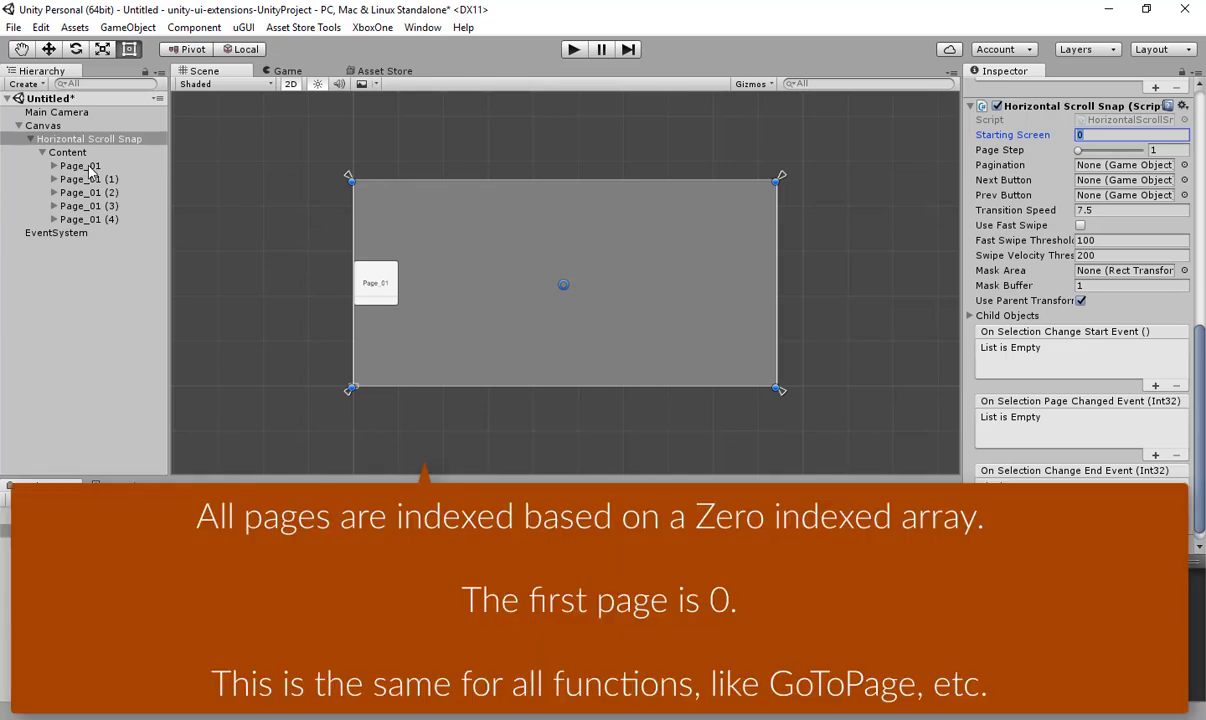
# Step through Page_01 to Page_01 (4) to check the page order
pyautogui.click(88, 169)
pyautogui.click(94, 179)
pyautogui.click(96, 192)
pyautogui.click(97, 206)
pyautogui.click(92, 220)
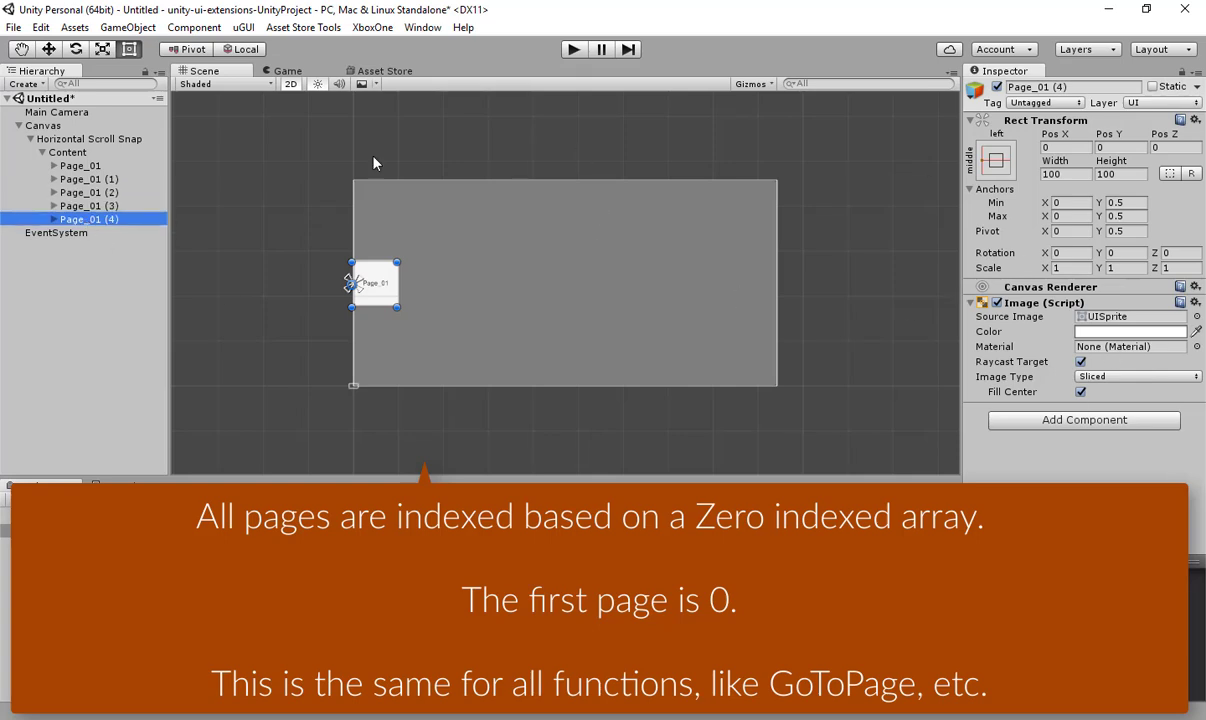
# Set Starting Screen to 4 and collapse the Image and Scroll Rect components
pyautogui.click(90, 139)
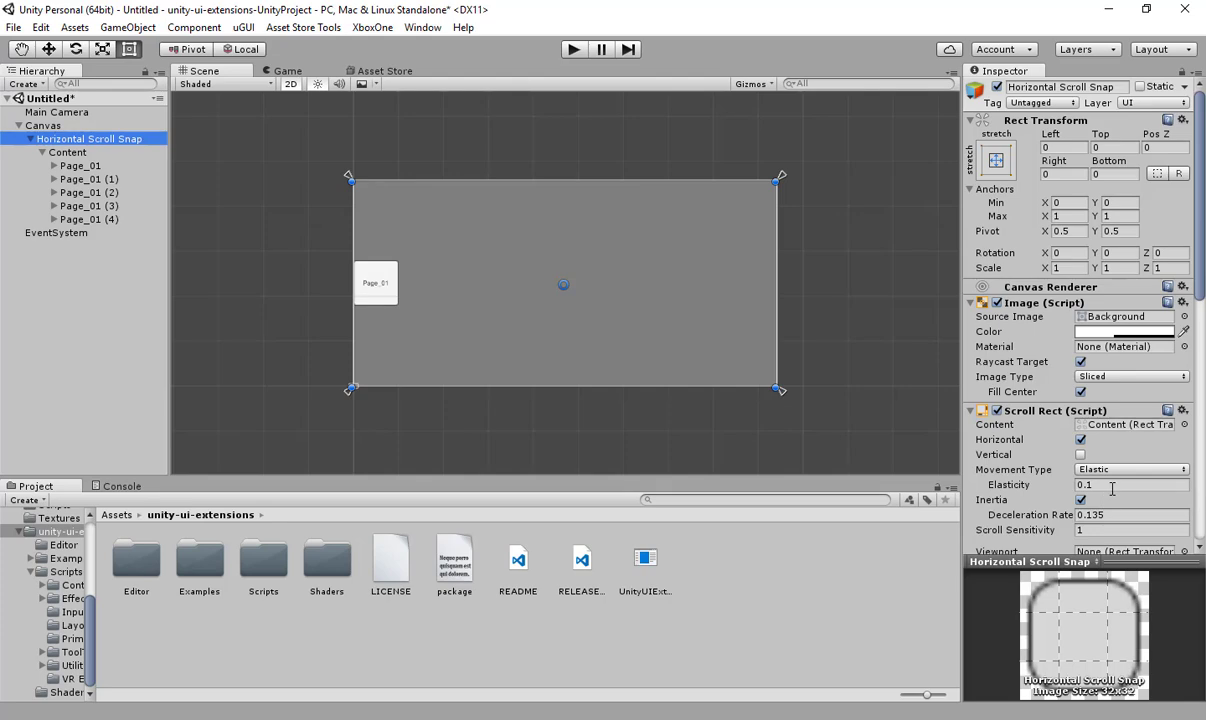
pyautogui.scroll(-5, 1112, 488)
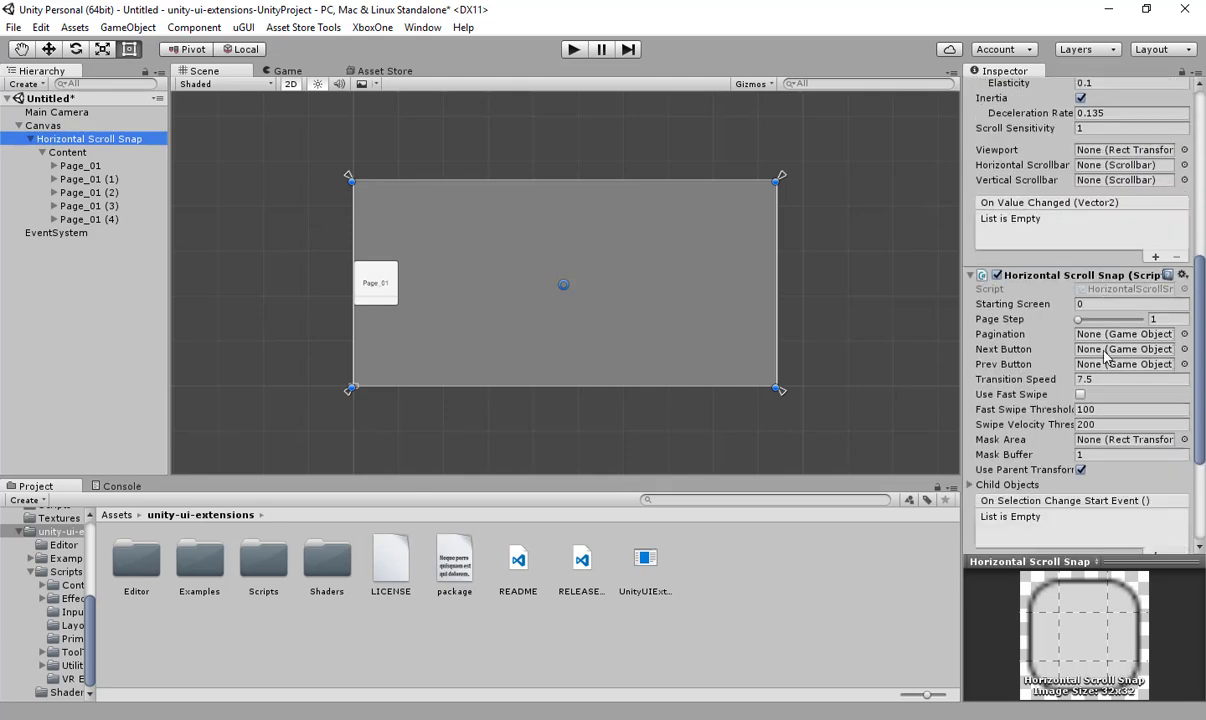
pyautogui.scroll(-5, 1044, 335)
pyautogui.click(1104, 303)
pyautogui.write('4')
pyautogui.press('Tab')
pyautogui.scroll(10, 1040, 300)
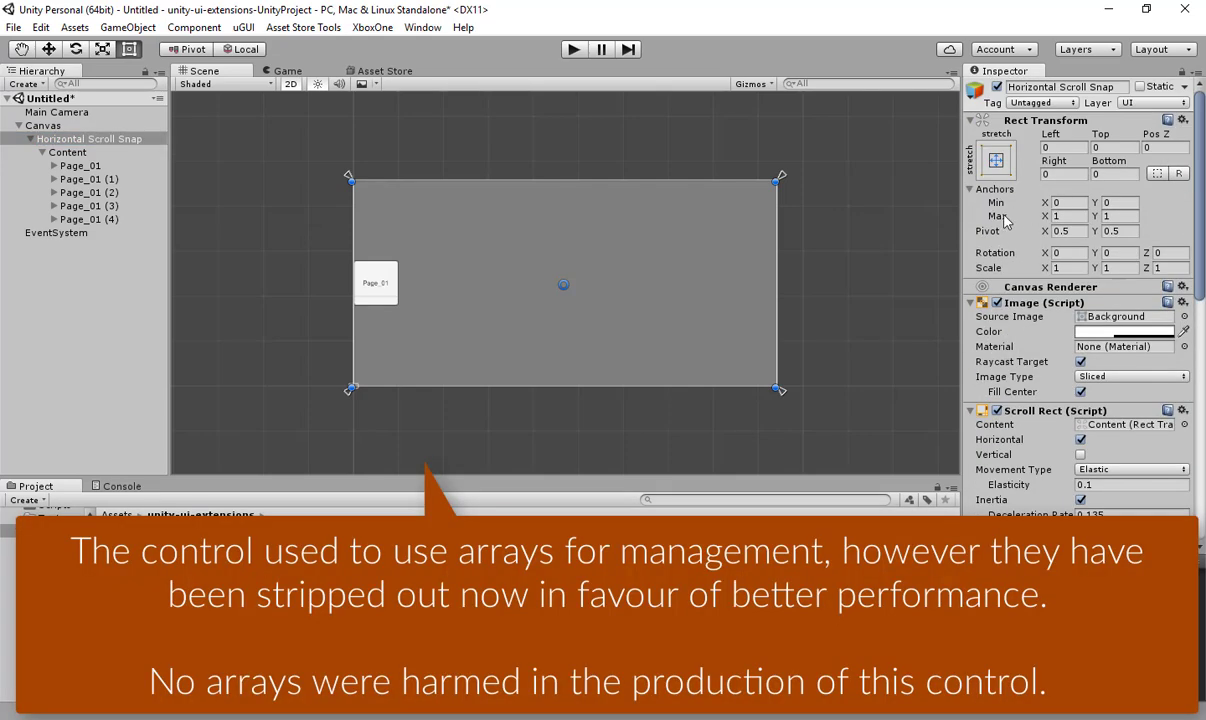
pyautogui.click(971, 302)
pyautogui.click(971, 318)
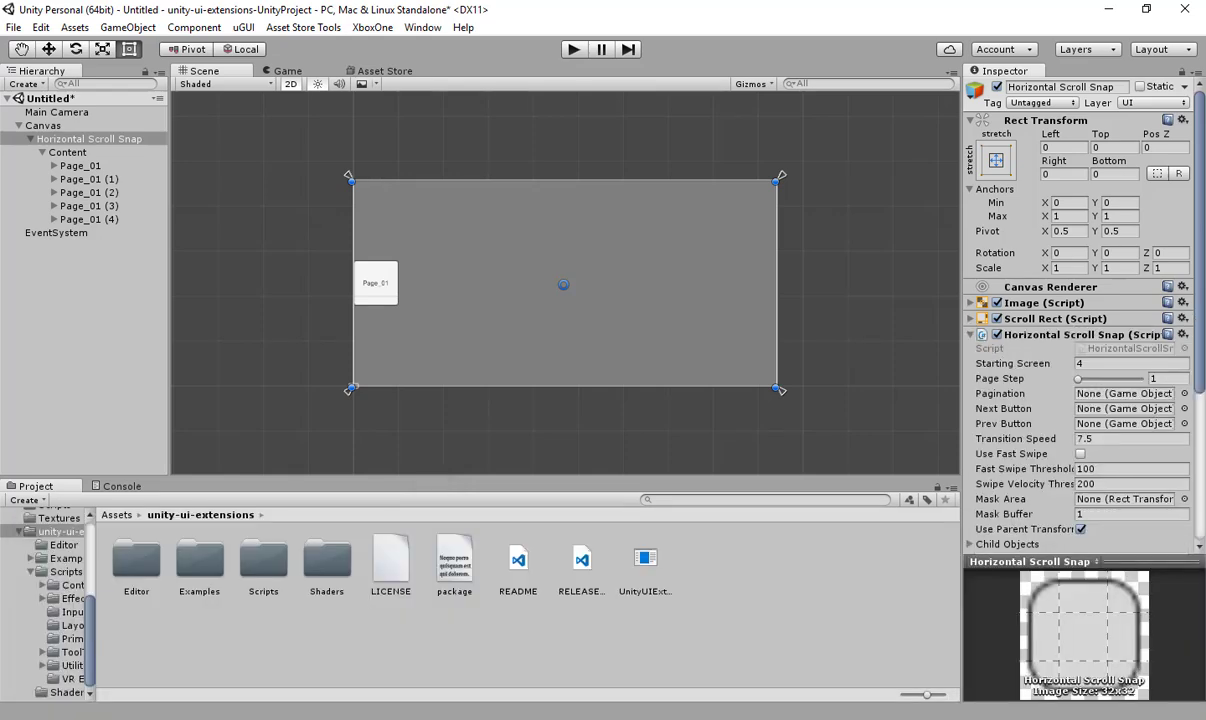
# Fold away the Scroll Rect and Rect Transform components in the Inspector
pyautogui.click(971, 318)
pyautogui.click(971, 318)
pyautogui.click(971, 120)
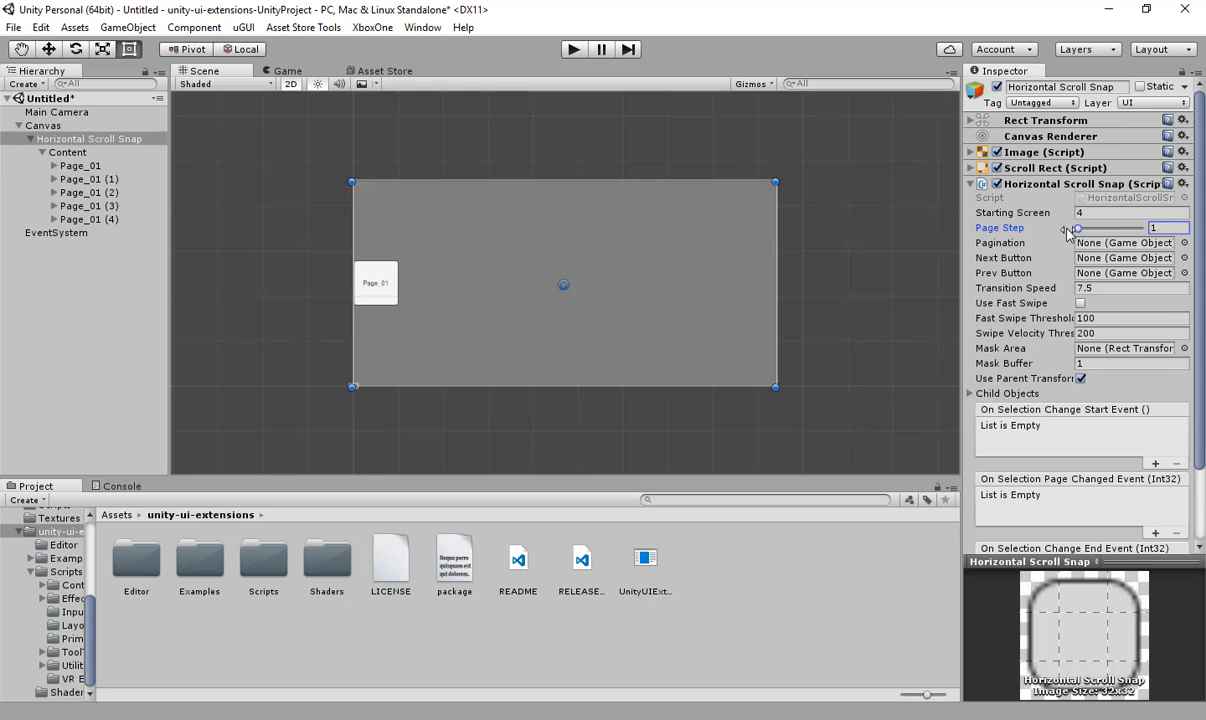
# Set Page Step to 1.5 and start Play mode to see the gaps
pyautogui.click(1168, 229)
pyautogui.doubleClick(1168, 229)
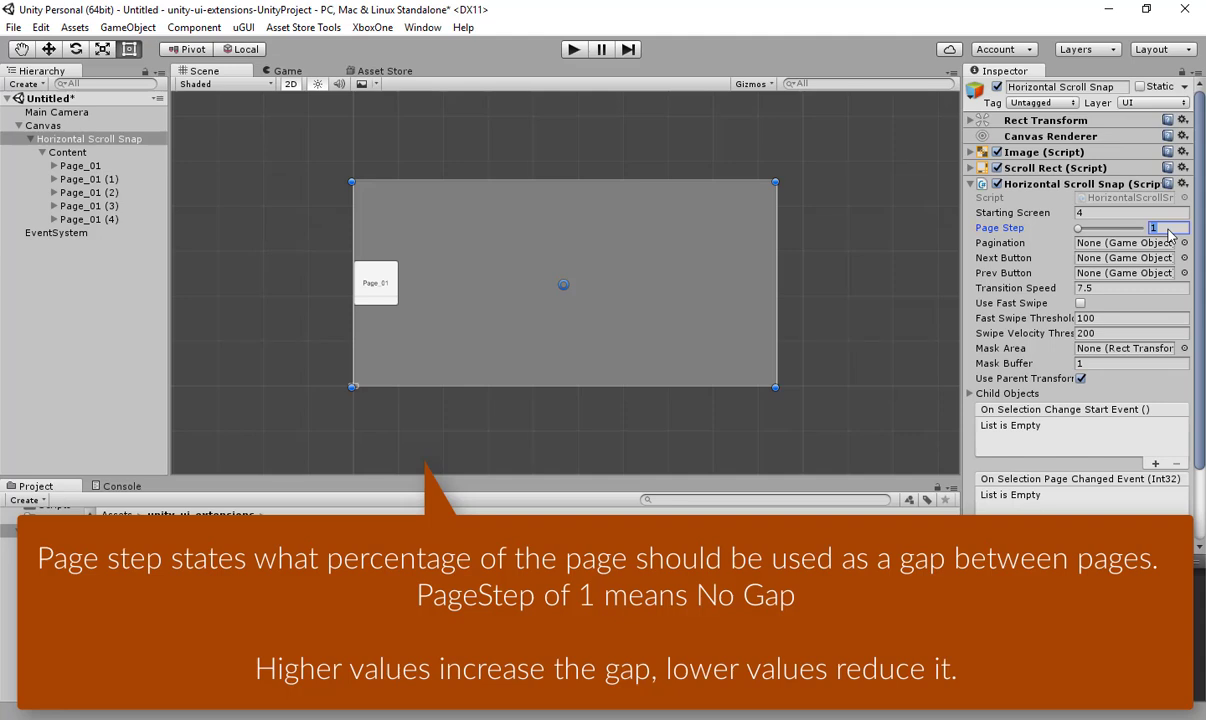
pyautogui.write('5')
pyautogui.press('Tab')
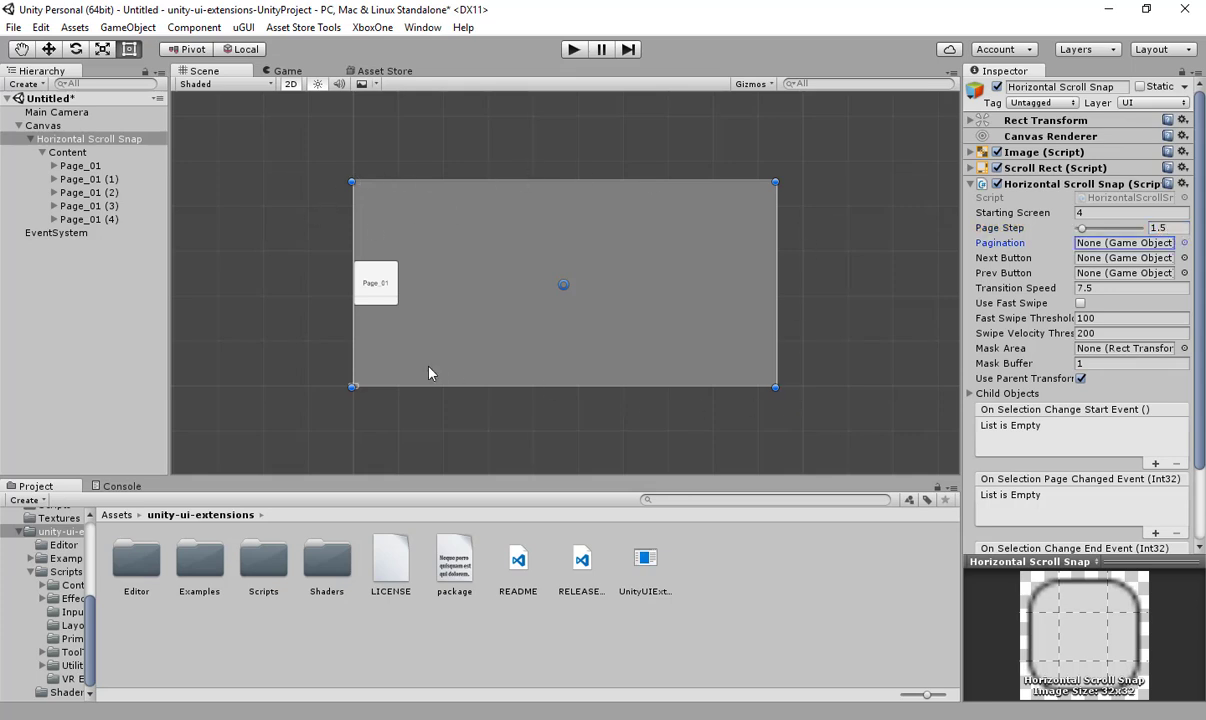
pyautogui.click(573, 50)
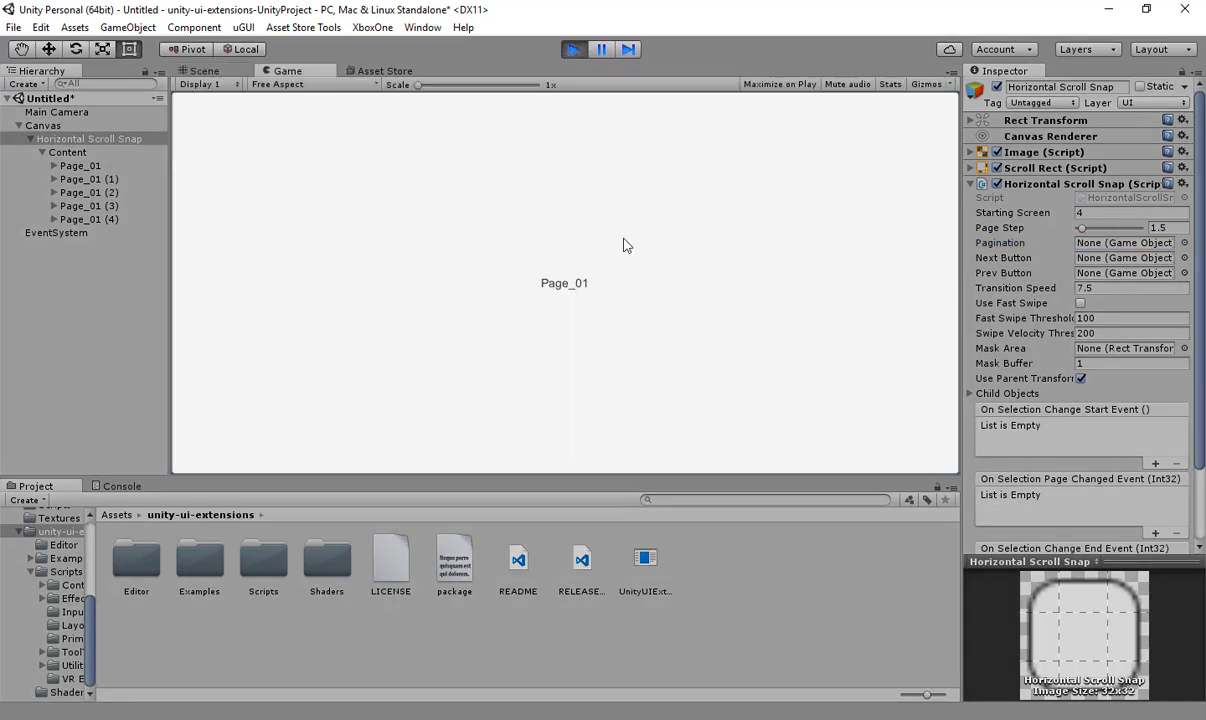
# Swipe pages left and right, check Transition Speed 7.5, and leave Play mode
pyautogui.moveTo(678, 302); pyautogui.dragTo(195, 272)
pyautogui.moveTo(514, 302); pyautogui.dragTo(896, 296)
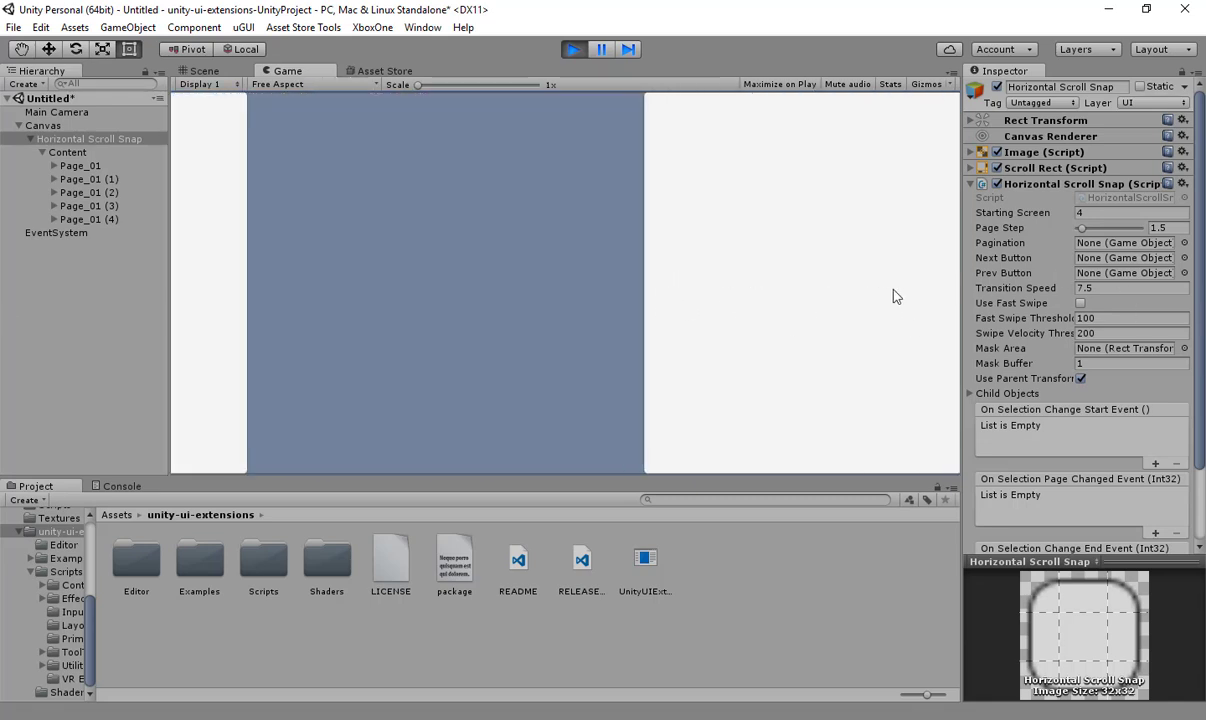
pyautogui.click(573, 49)
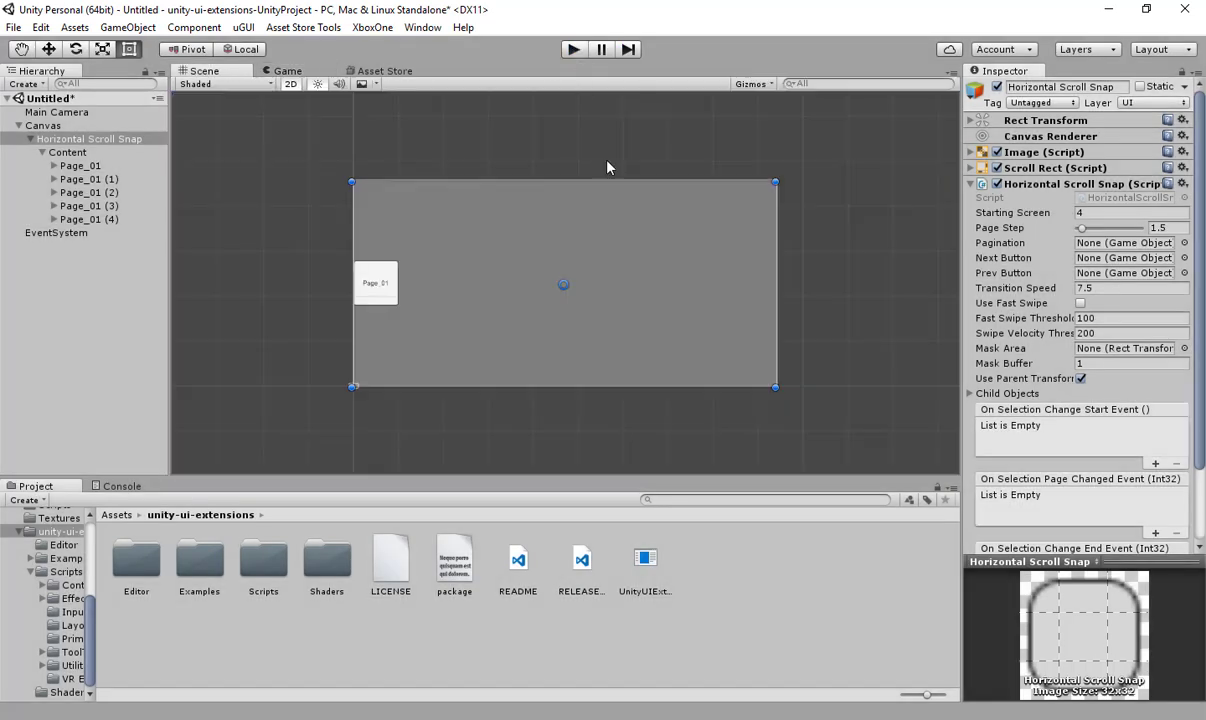
pyautogui.moveTo(1008, 358)
pyautogui.click(1093, 288)
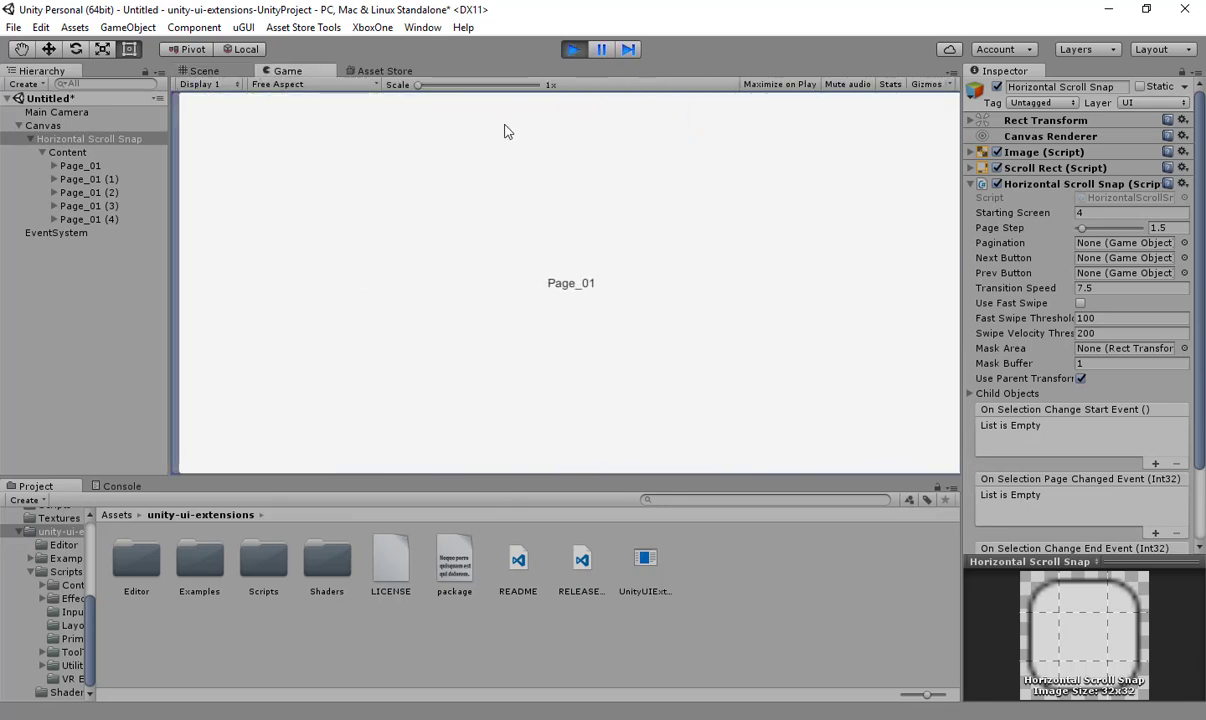
pyautogui.click(573, 49)
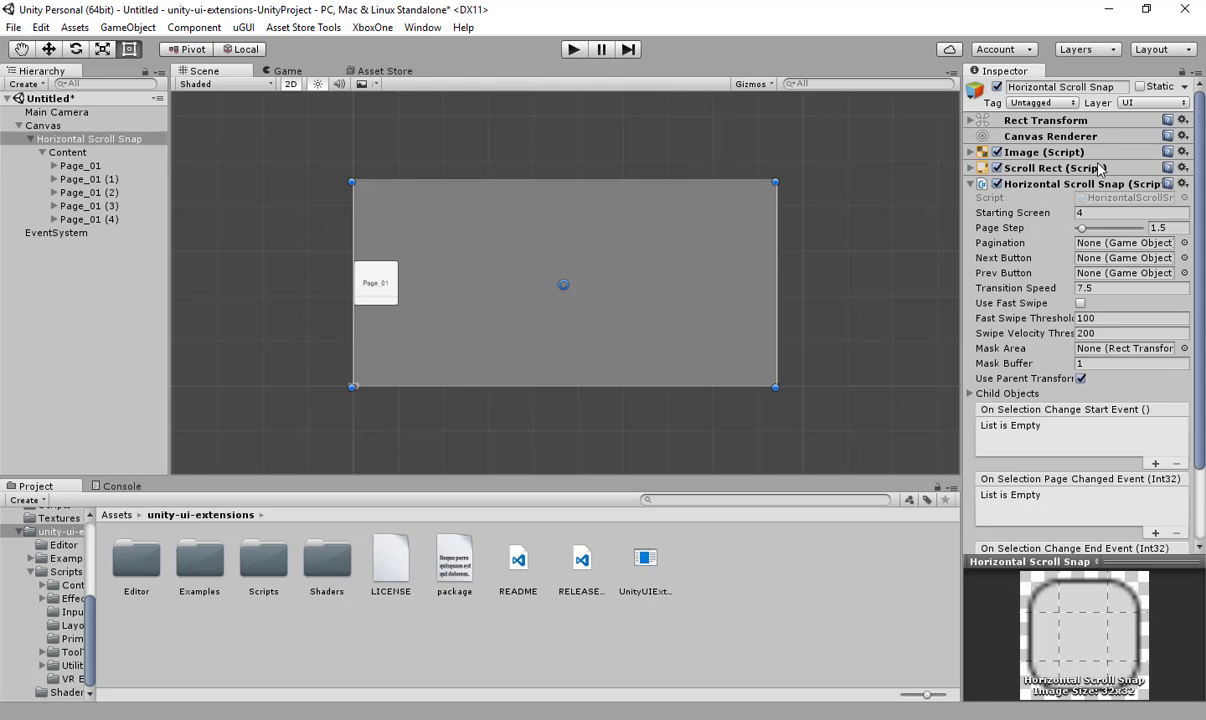
# Enable Use Fast Swipe, keeping Fast Swipe Threshold 100 and Swipe Velocity Threshold 200
pyautogui.click(970, 168)
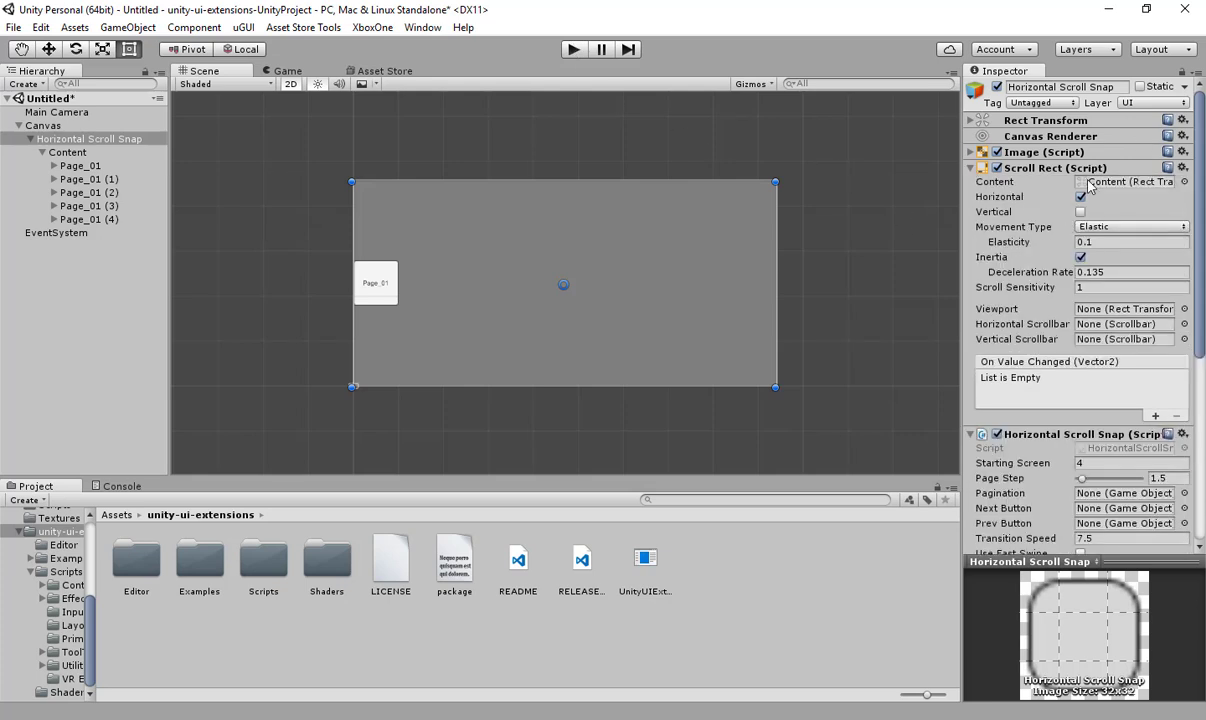
pyautogui.click(970, 168)
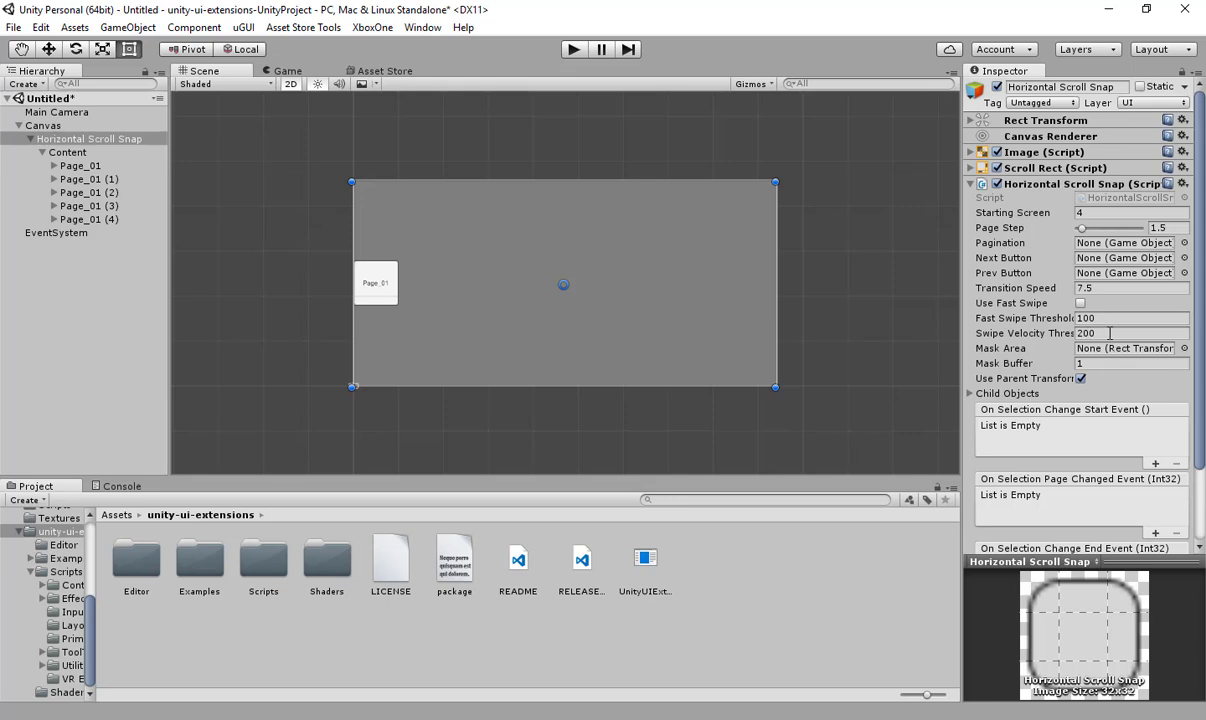
pyautogui.click(573, 52)
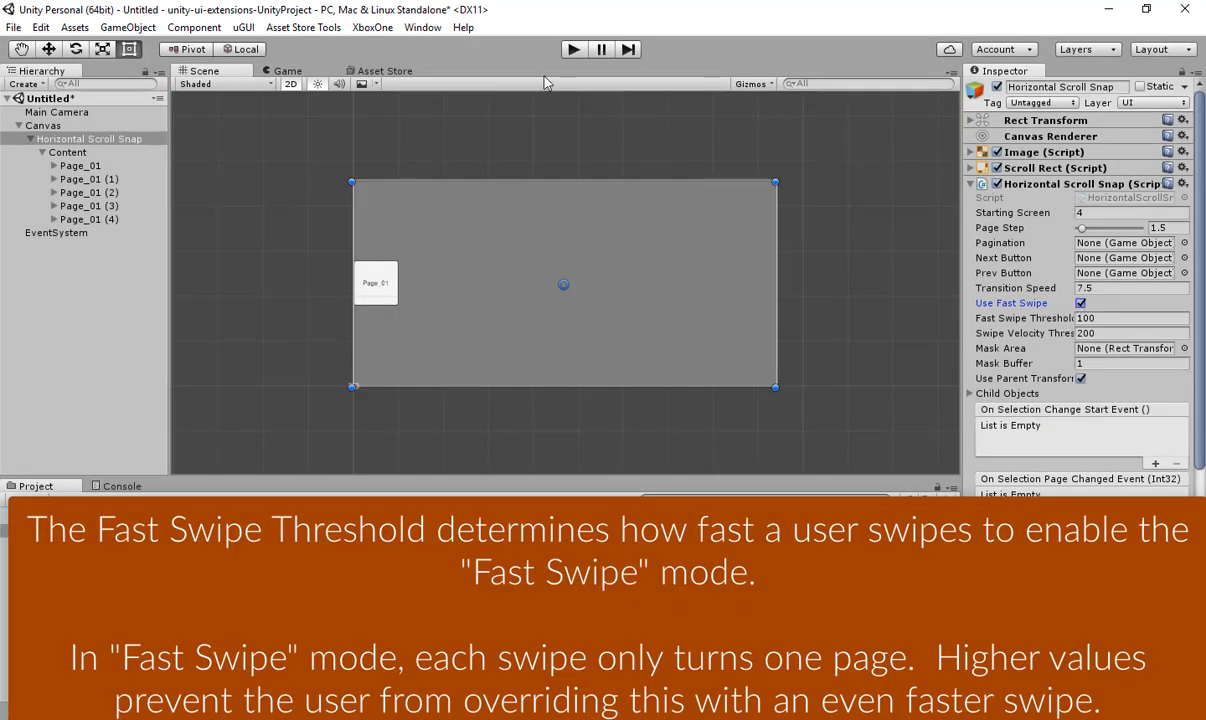
pyautogui.click(573, 49)
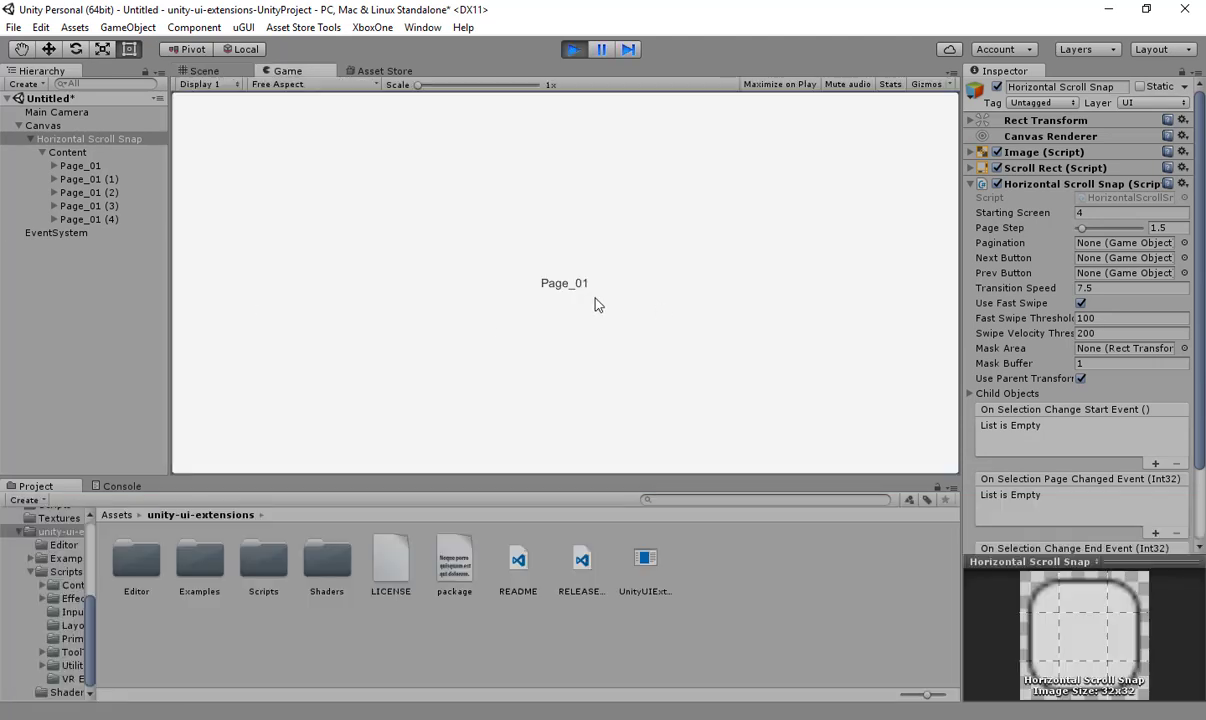
pyautogui.moveTo(595, 304); pyautogui.dragTo(1012, 347)
pyautogui.moveTo(657, 301); pyautogui.dragTo(1104, 411)
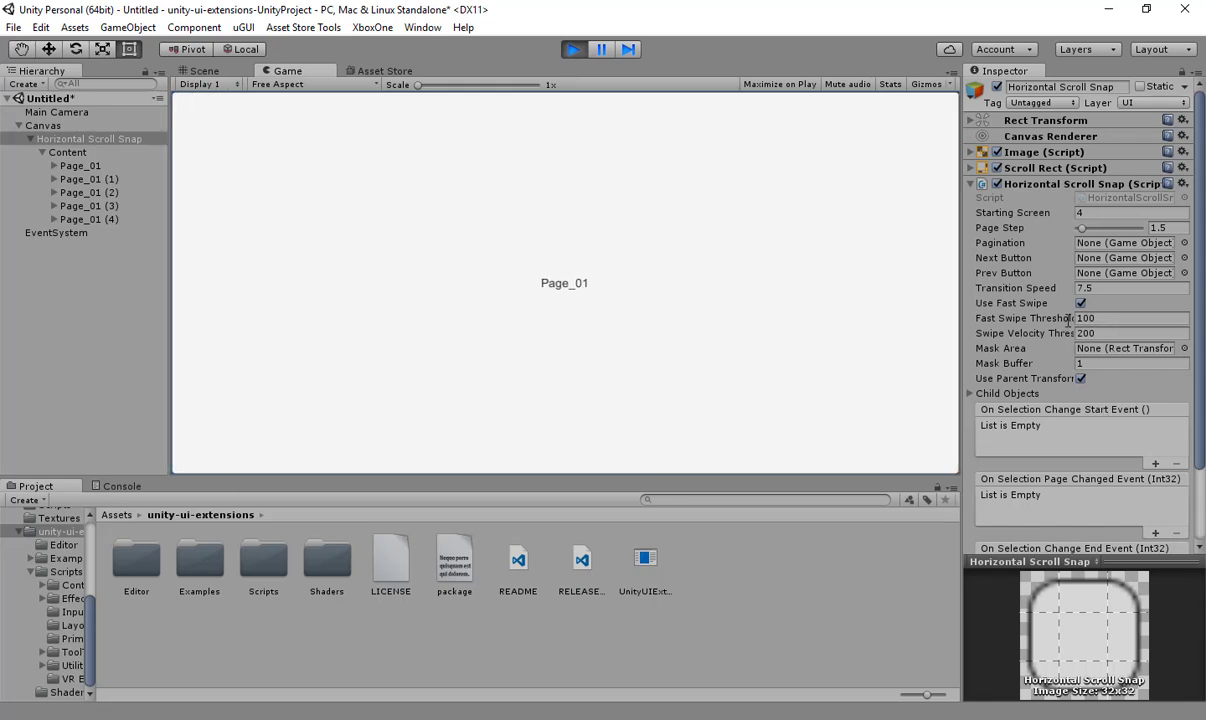
pyautogui.moveTo(738, 311); pyautogui.dragTo(783, 323)
pyautogui.moveTo(588, 316); pyautogui.dragTo(406, 264)
pyautogui.moveTo(506, 307); pyautogui.dragTo(505, 268)
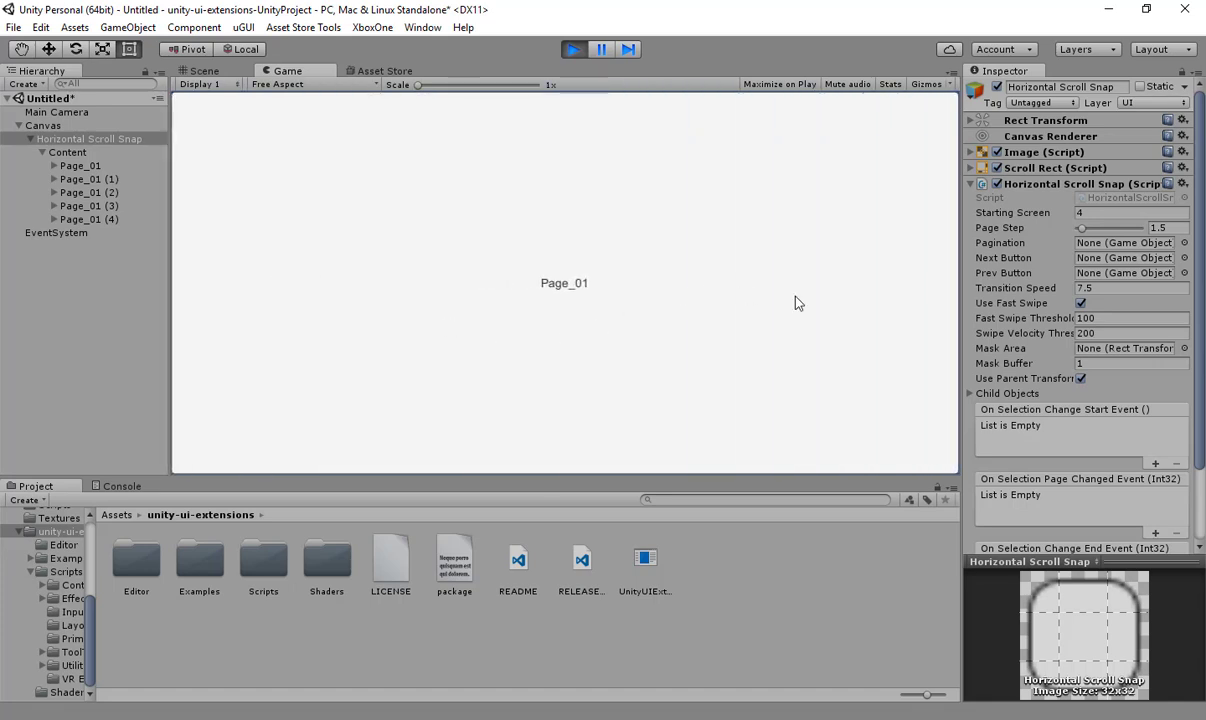
pyautogui.moveTo(815, 305); pyautogui.dragTo(66, 292)
pyautogui.moveTo(568, 299); pyautogui.dragTo(770, 325)
pyautogui.click(572, 50)
# Stop Play mode and replace the old Horizontal Scroll Snap with a new one
pyautogui.click(575, 50)
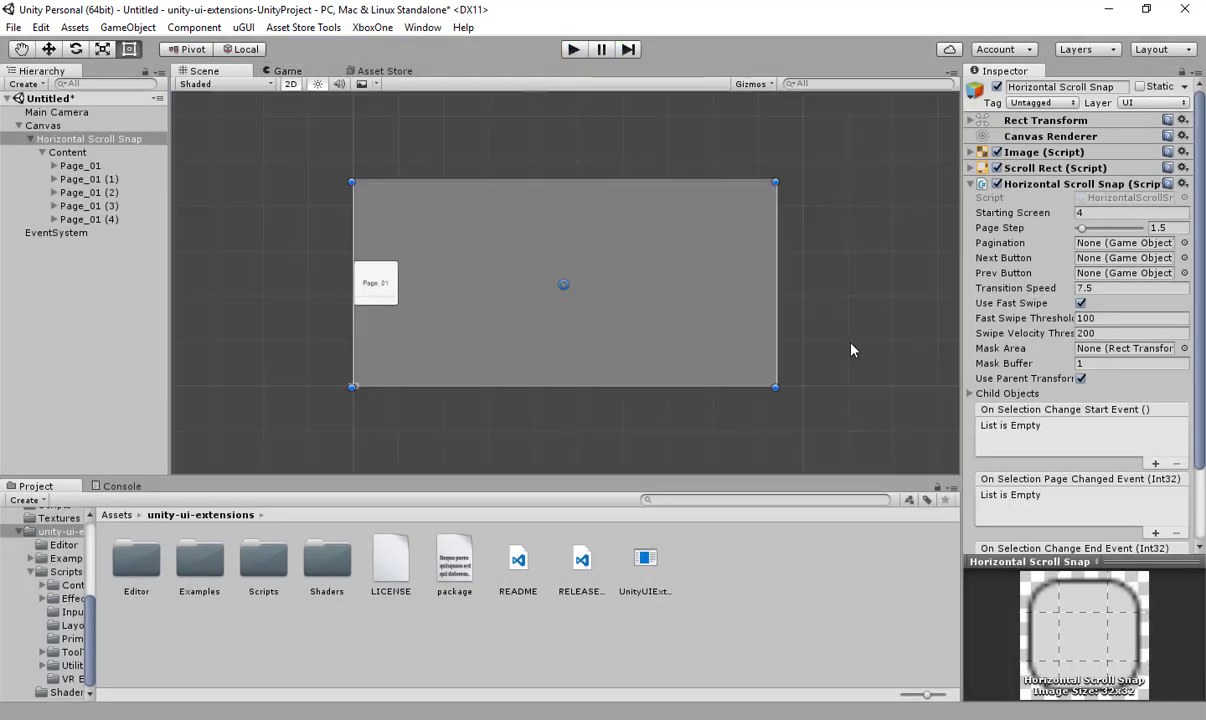
pyautogui.click(80, 141)
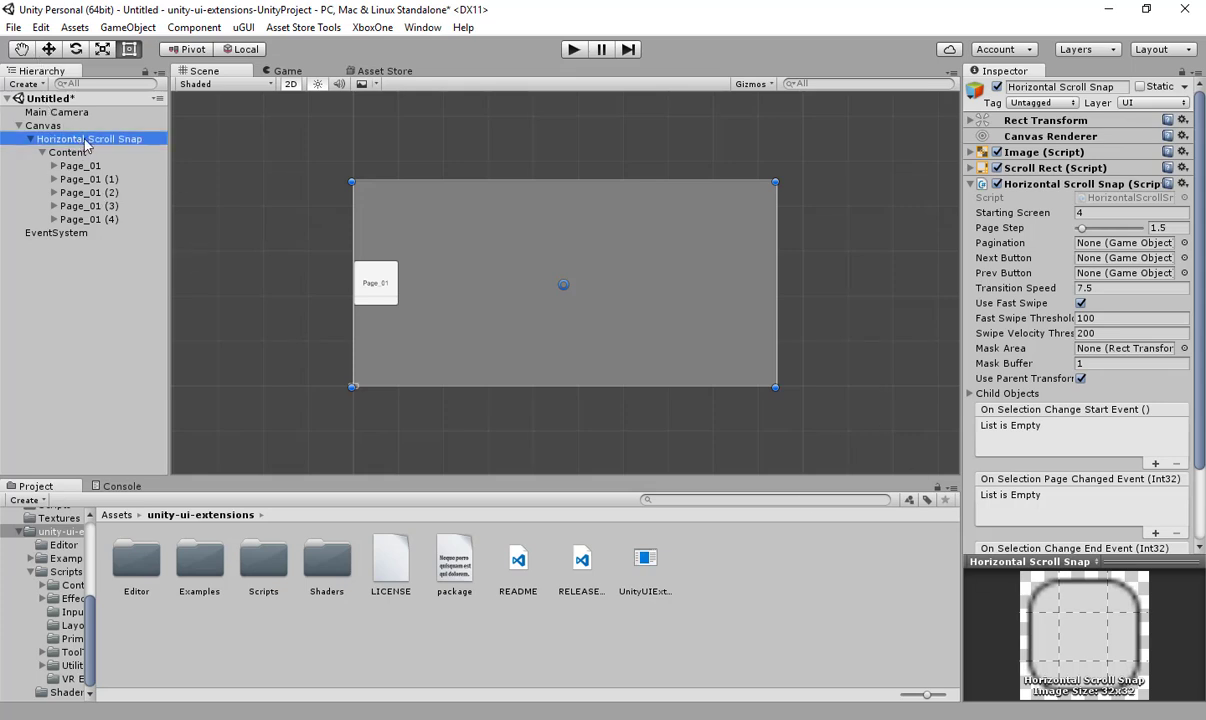
pyautogui.press('Delete')
pyautogui.click(193, 27)
pyautogui.moveTo(134, 165)
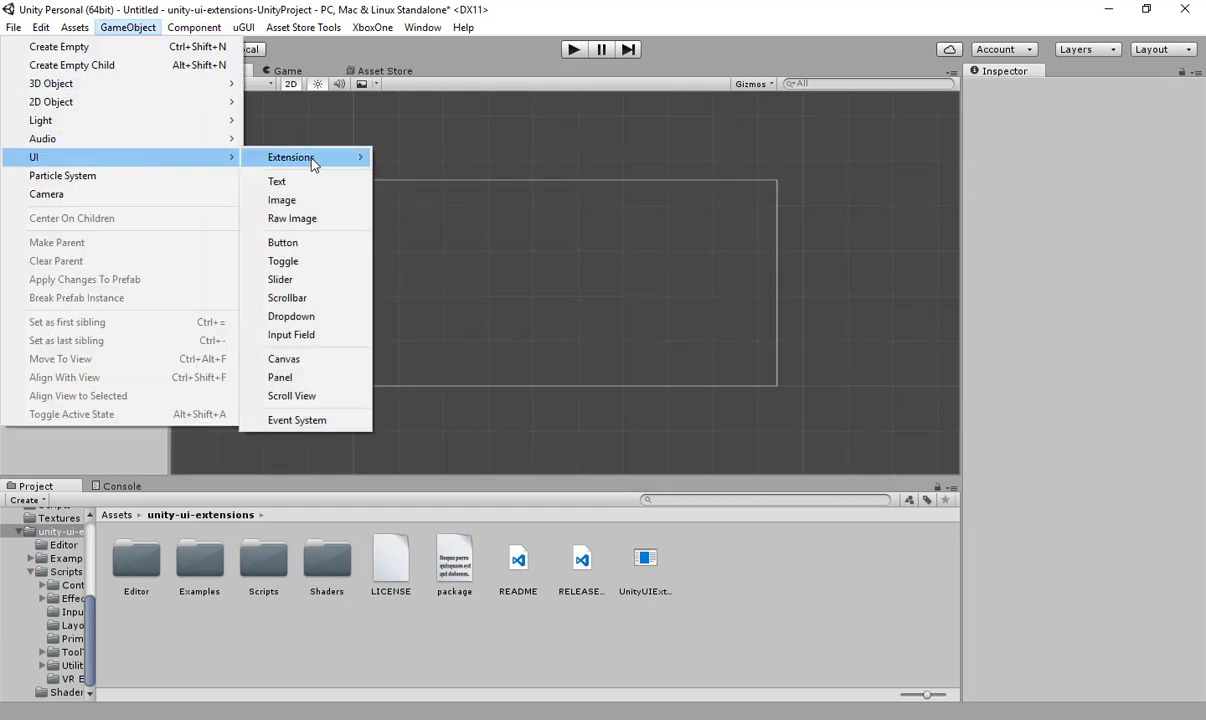
pyautogui.moveTo(312, 164)
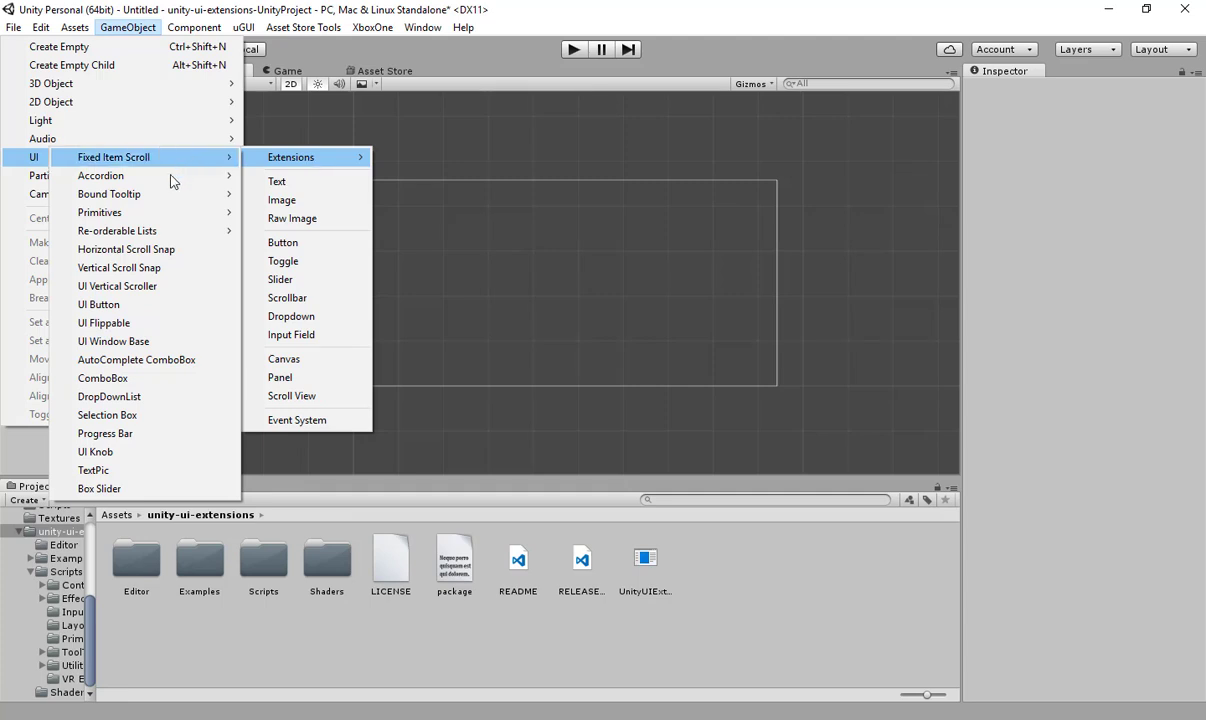
pyautogui.click(168, 257)
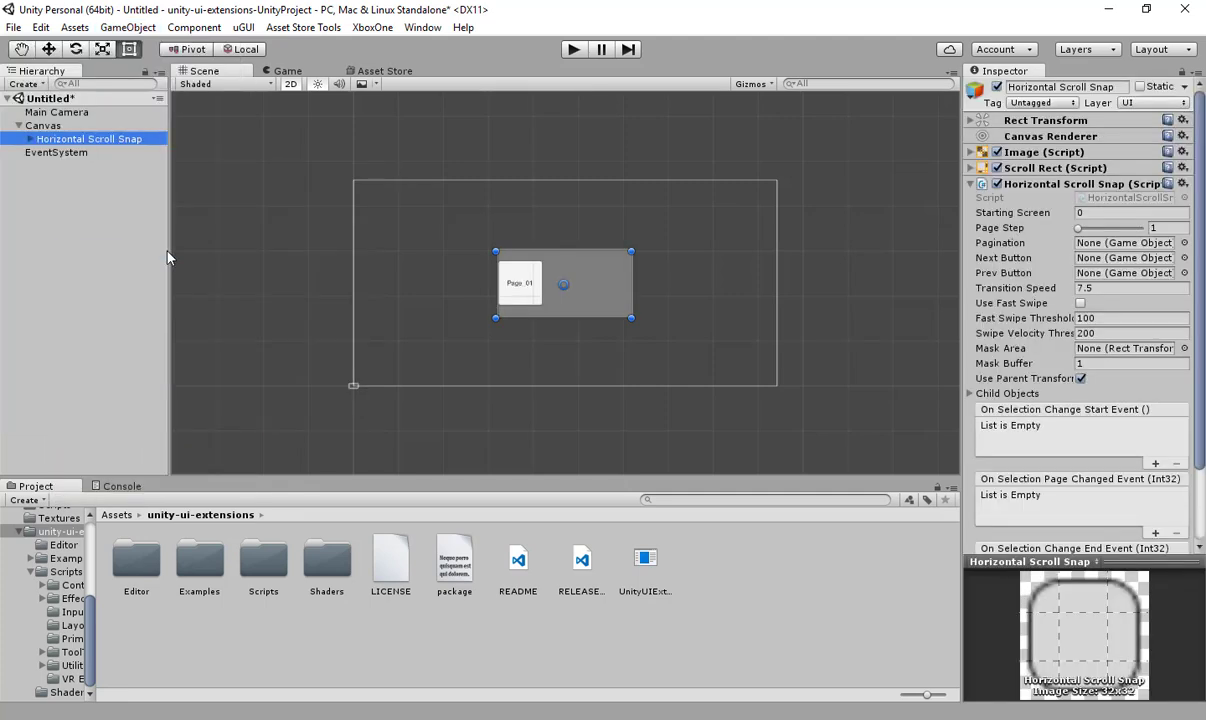
# Duplicate Page_01 into five pages and swipe through them in Play mode
pyautogui.click(30, 139)
pyautogui.click(42, 152)
pyautogui.click(79, 168)
pyautogui.hotkey('ctrl', 'd')
pyautogui.hotkey('ctrl', 'd')
pyautogui.hotkey('ctrl', 'd')
pyautogui.hotkey('ctrl', 'd')
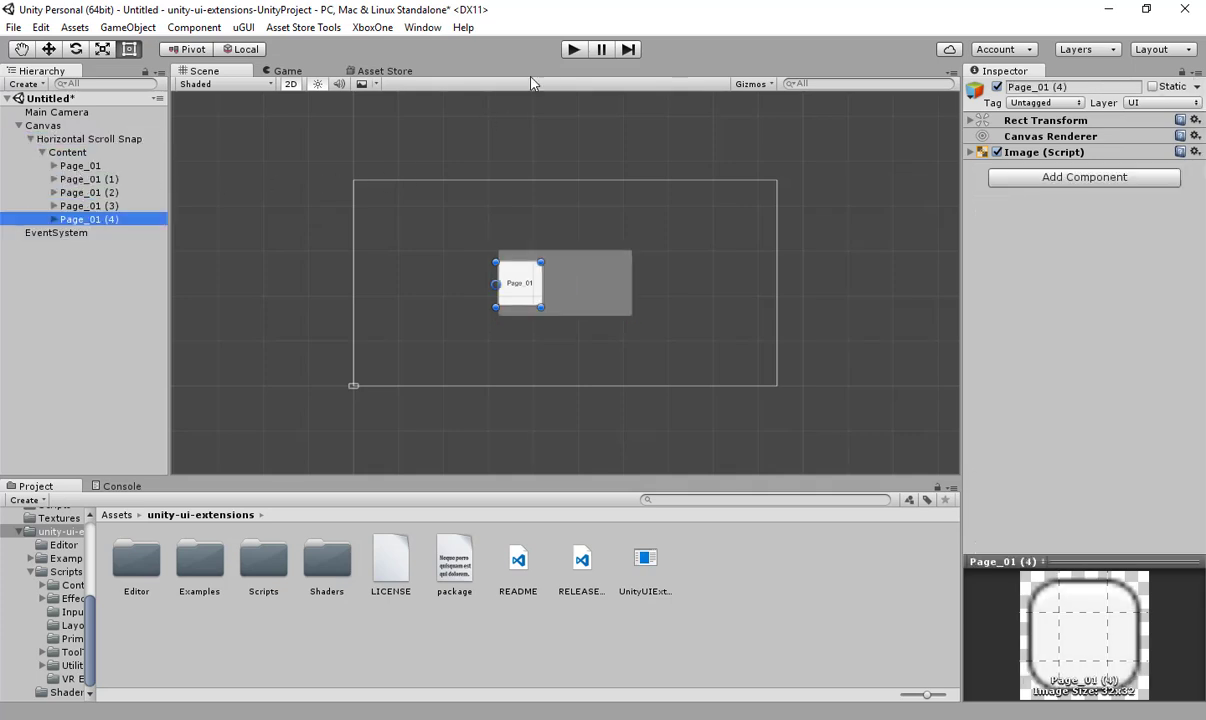
pyautogui.click(573, 49)
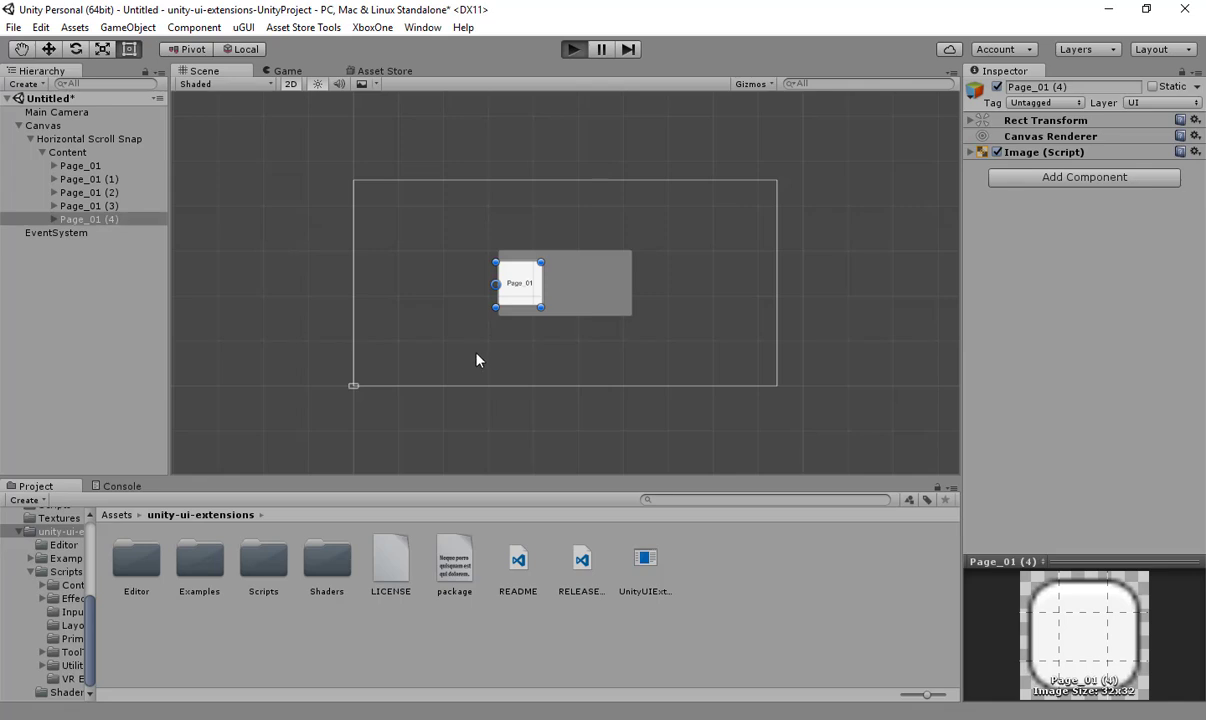
pyautogui.moveTo(762, 315); pyautogui.dragTo(342, 310)
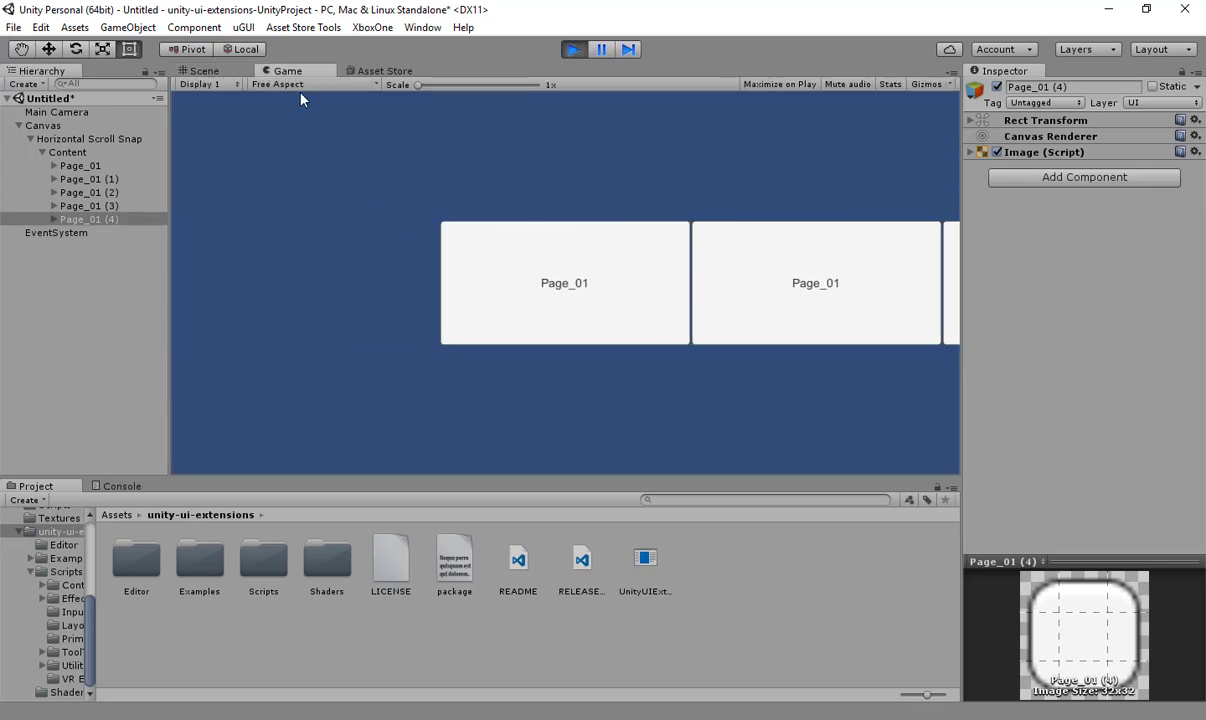
# Duplicate Page_01 (4) repeatedly until the pages run up to Page_01 (24)
pyautogui.click(573, 49)
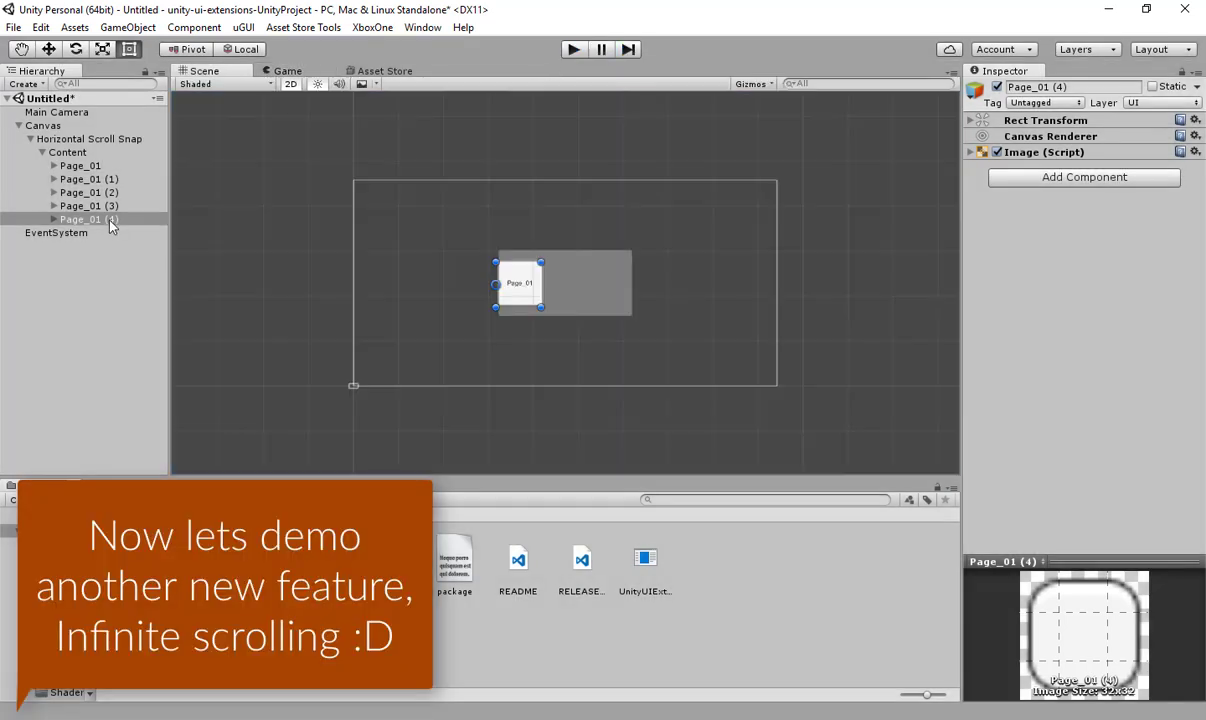
pyautogui.click(110, 220)
pyautogui.hotkey('ctrl', 'd')
pyautogui.hotkey('ctrl', 'd')
pyautogui.hotkey('ctrl', 'd')
pyautogui.hotkey('ctrl', 'd')
pyautogui.hotkey('ctrl', 'd')
pyautogui.hotkey('ctrl', 'd')
pyautogui.hotkey('ctrl', 'd')
pyautogui.hotkey('ctrl', 'd')
pyautogui.hotkey('ctrl', 'd')
pyautogui.hotkey('ctrl', 'd')
pyautogui.hotkey('ctrl', 'd')
pyautogui.hotkey('ctrl', 'd')
pyautogui.hotkey('ctrl', 'd')
pyautogui.hotkey('ctrl', 'd')
pyautogui.hotkey('ctrl', 'd')
pyautogui.hotkey('ctrl', 'd')
pyautogui.hotkey('ctrl', 'd')
pyautogui.hotkey('ctrl', 'd')
pyautogui.hotkey('ctrl', 'd')
pyautogui.hotkey('ctrl', 'd')
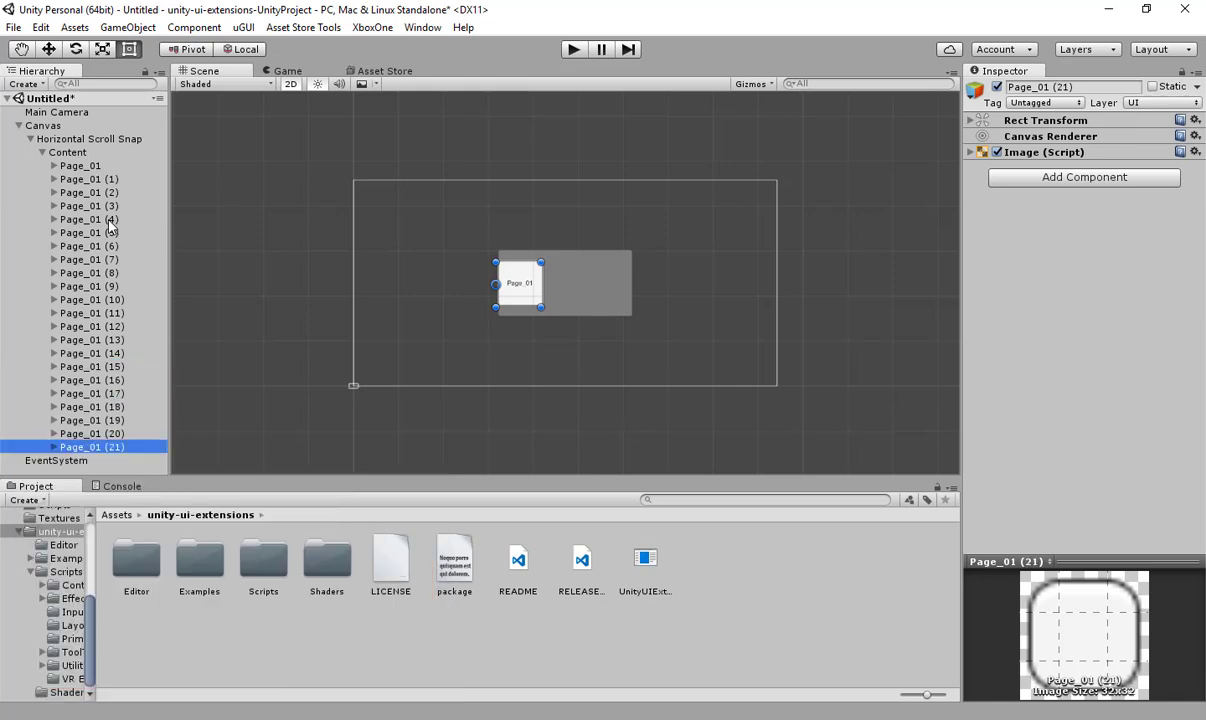
# Test the 25-page scroll snap in Play mode from the Scene view, then collapse the Content list
pyautogui.click(577, 50)
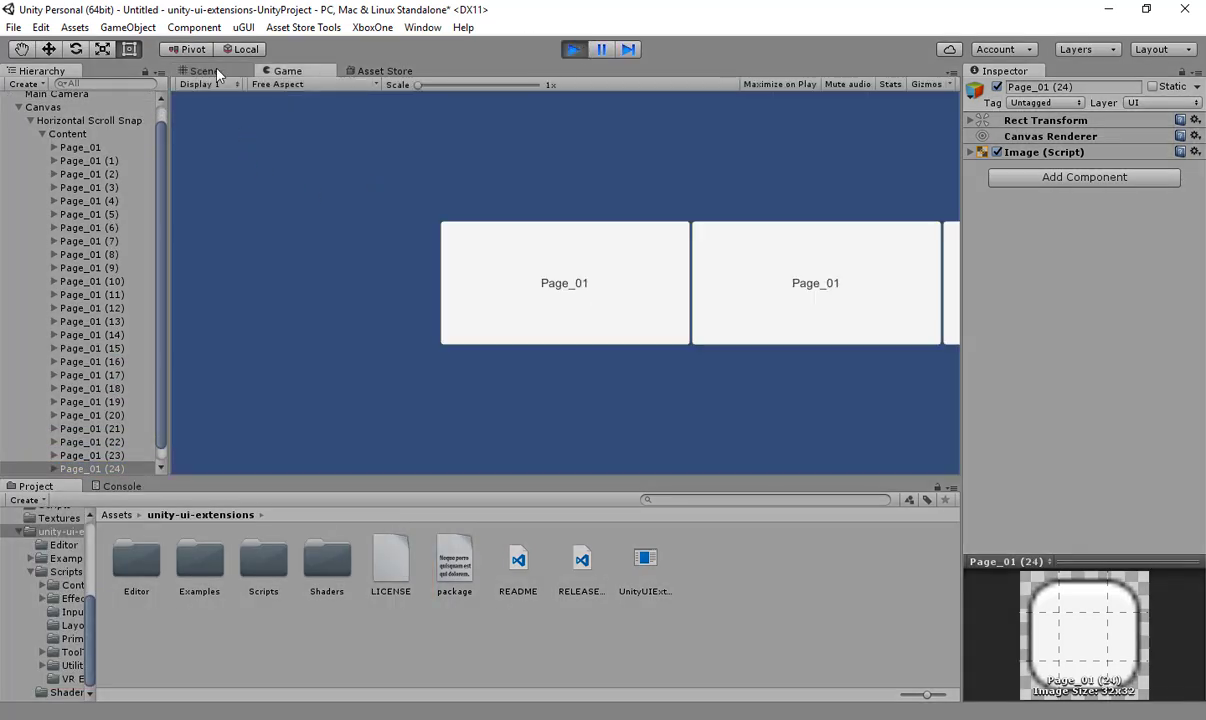
pyautogui.click(203, 71)
pyautogui.scroll(-10, 700, 350)
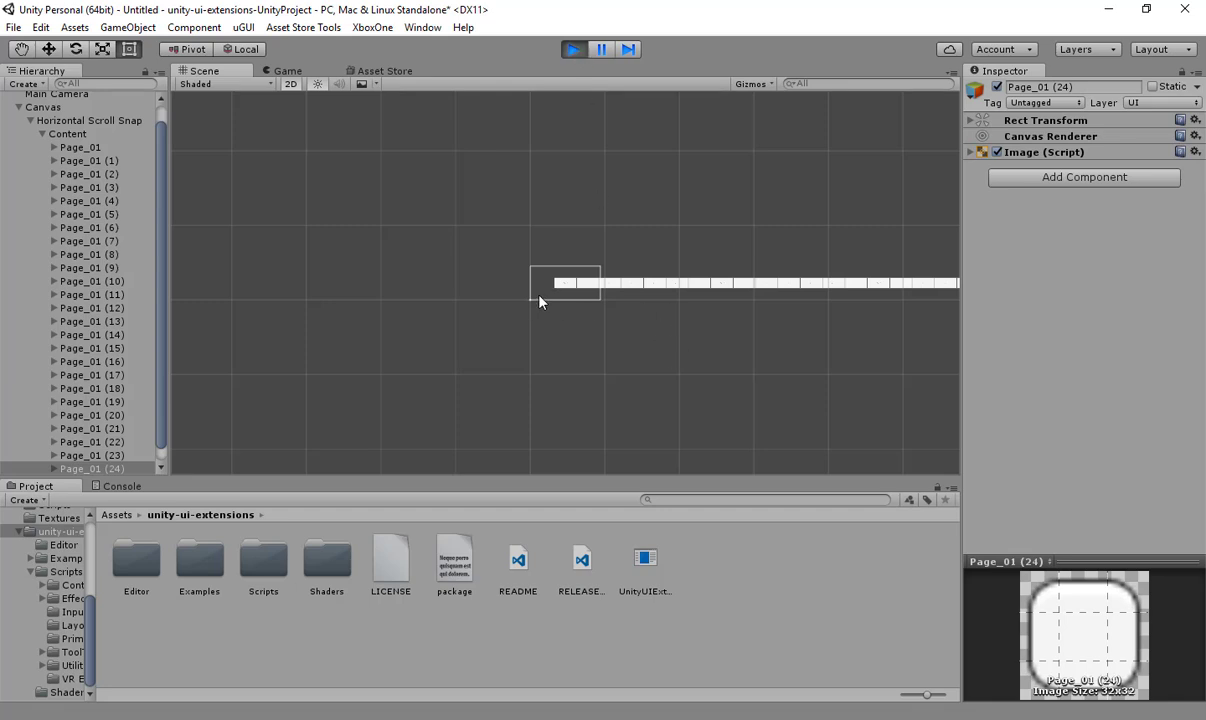
pyautogui.click(575, 50)
pyautogui.scroll(5, 574, 325)
pyautogui.scroll(4, 573, 325)
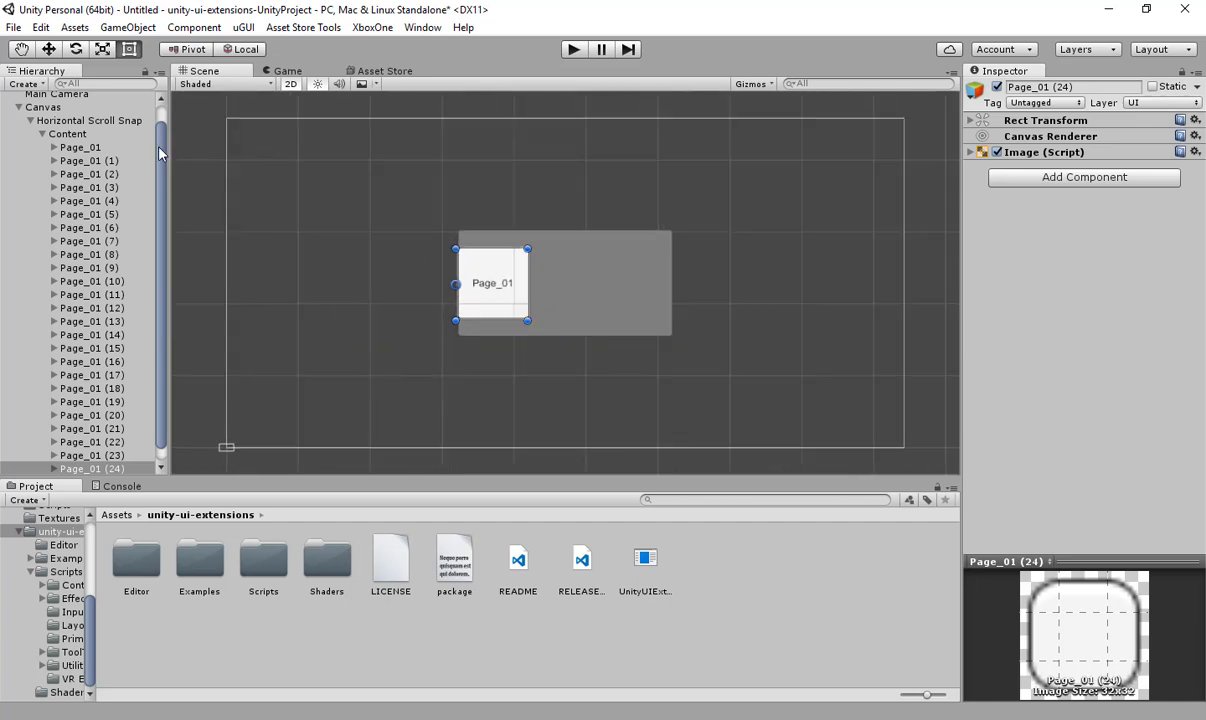
pyautogui.click(42, 134)
# Create an empty object named Mask under Canvas and nest Horizontal Scroll Snap inside it
pyautogui.click(45, 125)
pyautogui.rightClick(47, 128)
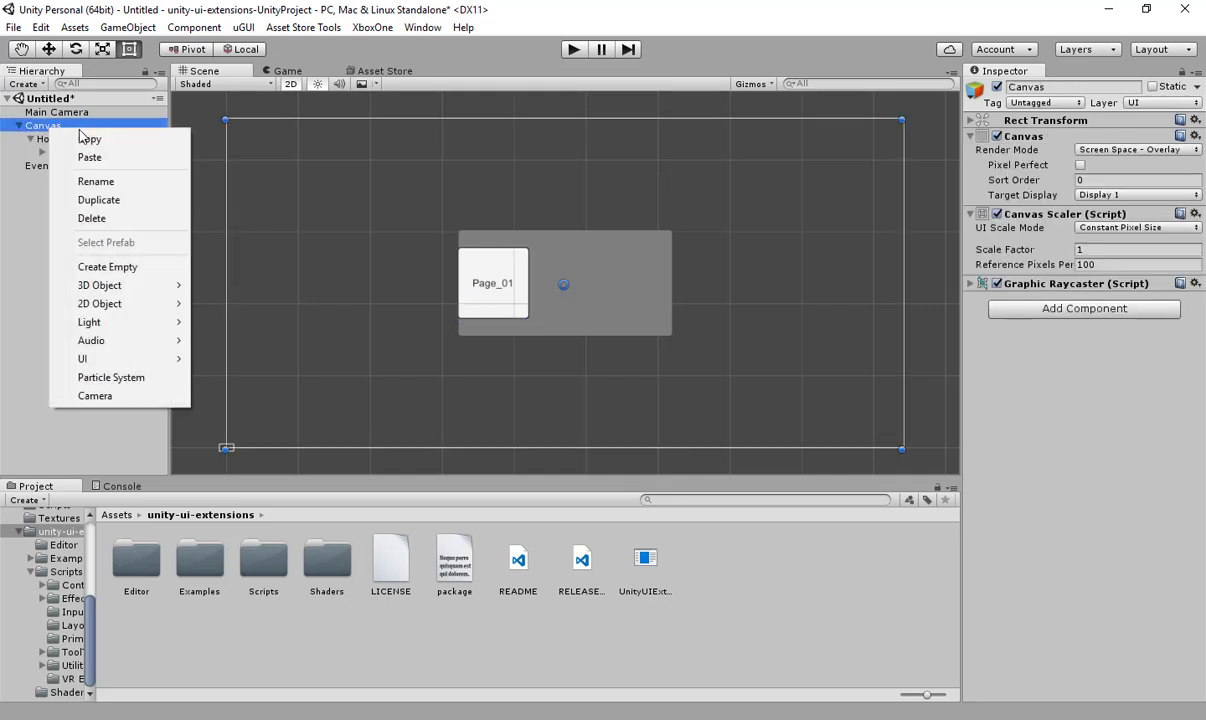
pyautogui.click(148, 266)
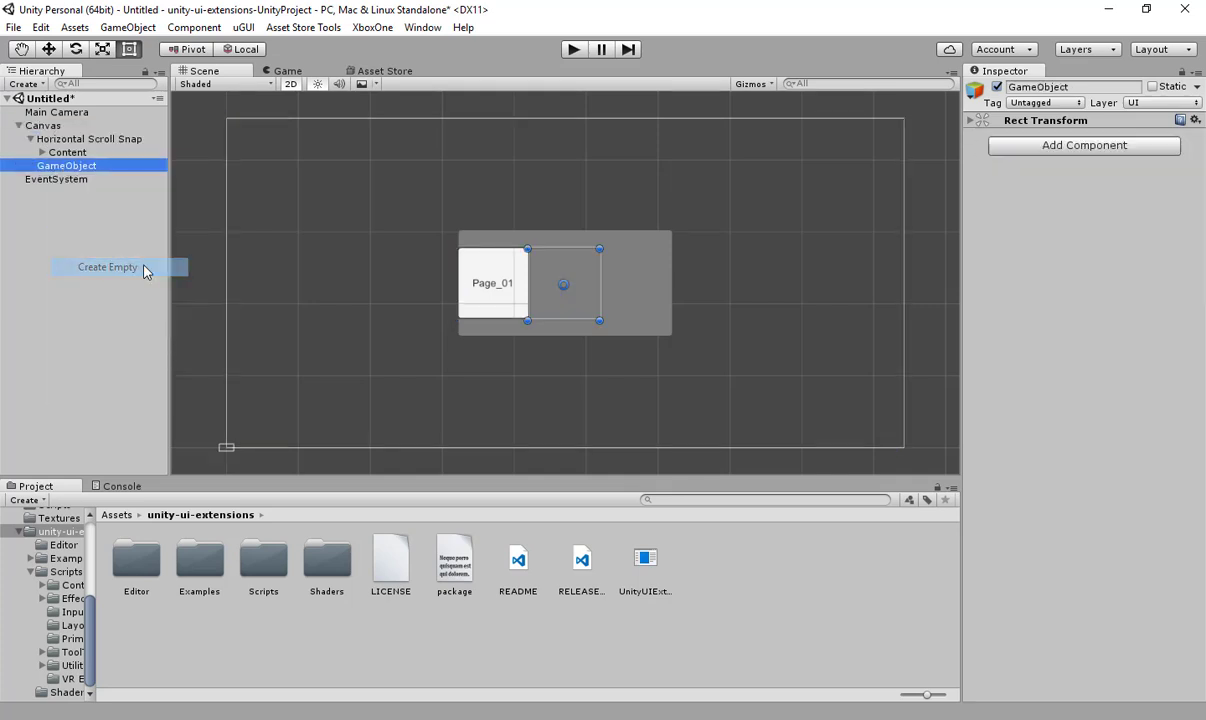
pyautogui.click(58, 168)
pyautogui.write('Mask')
pyautogui.press('Return')
pyautogui.moveTo(57, 170)
pyautogui.mouseDown()
pyautogui.moveTo(68, 139)
pyautogui.moveTo(52, 168)
pyautogui.mouseUp()
# Add a Rect Mask 2D to Mask and enlarge its area to surround the pages
pyautogui.click(48, 139)
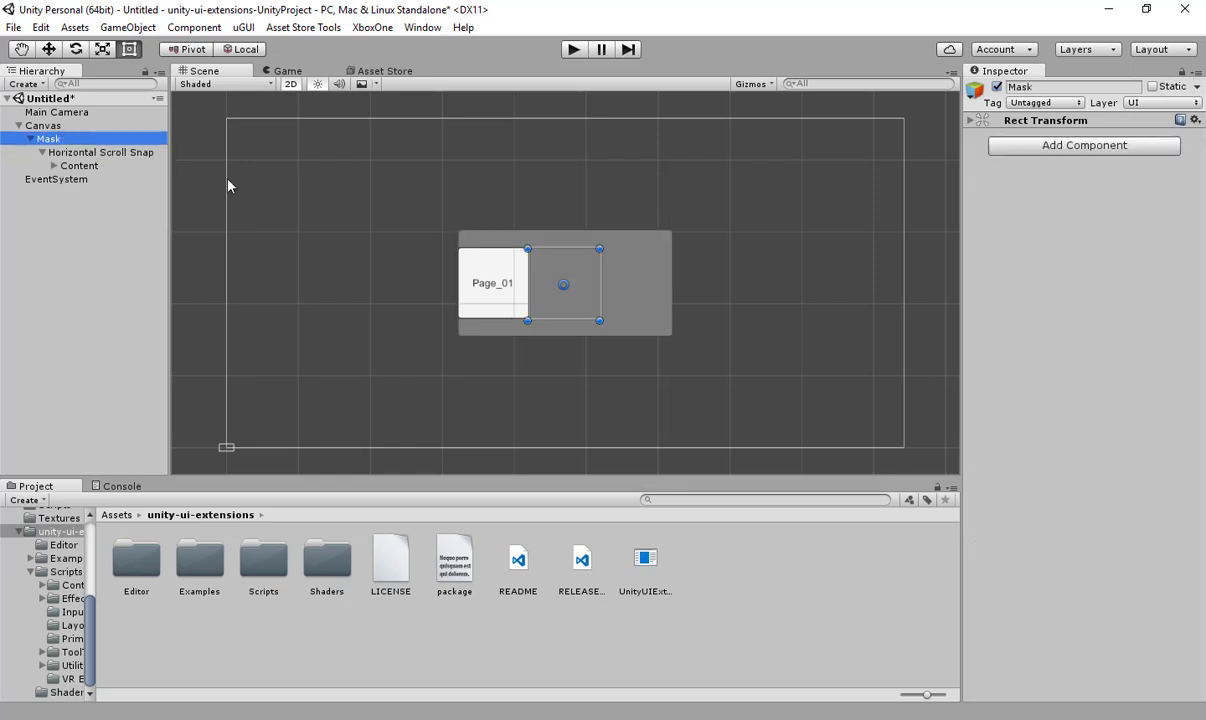
pyautogui.click(1063, 146)
pyautogui.write('rect')
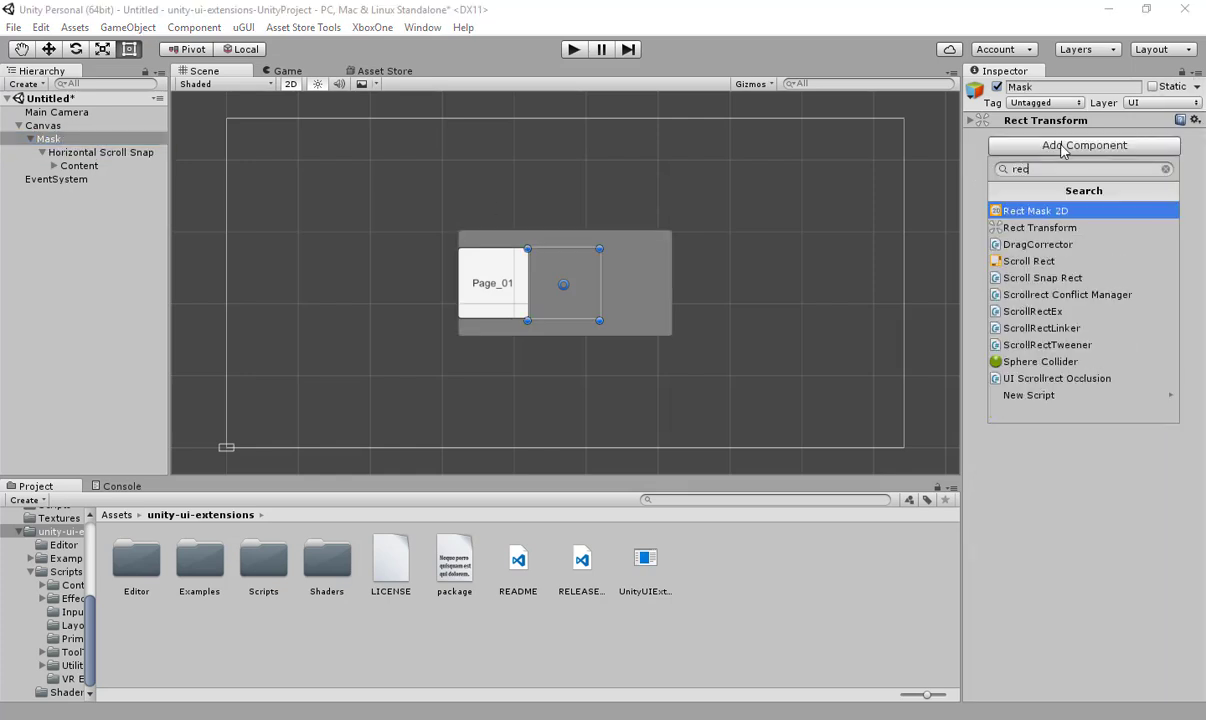
pyautogui.click(1062, 210)
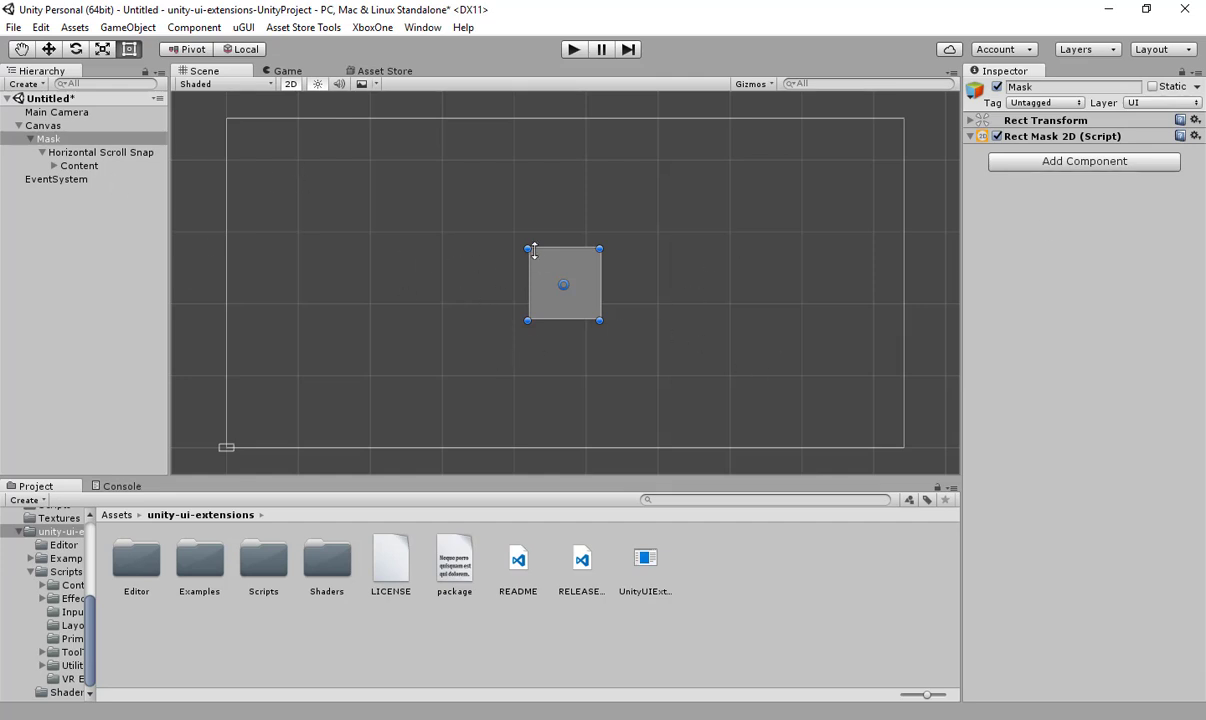
pyautogui.moveTo(521, 246); pyautogui.dragTo(417, 204)
pyautogui.moveTo(600, 321); pyautogui.dragTo(855, 338)
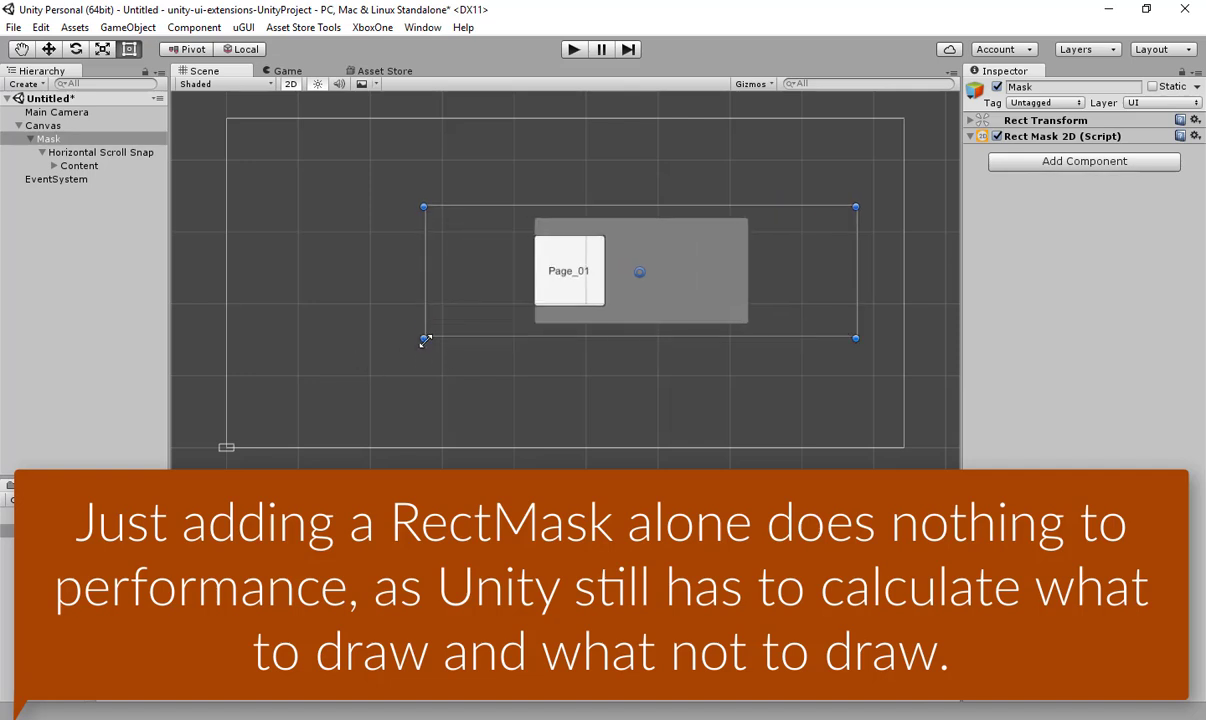
pyautogui.moveTo(424, 340); pyautogui.dragTo(255, 344)
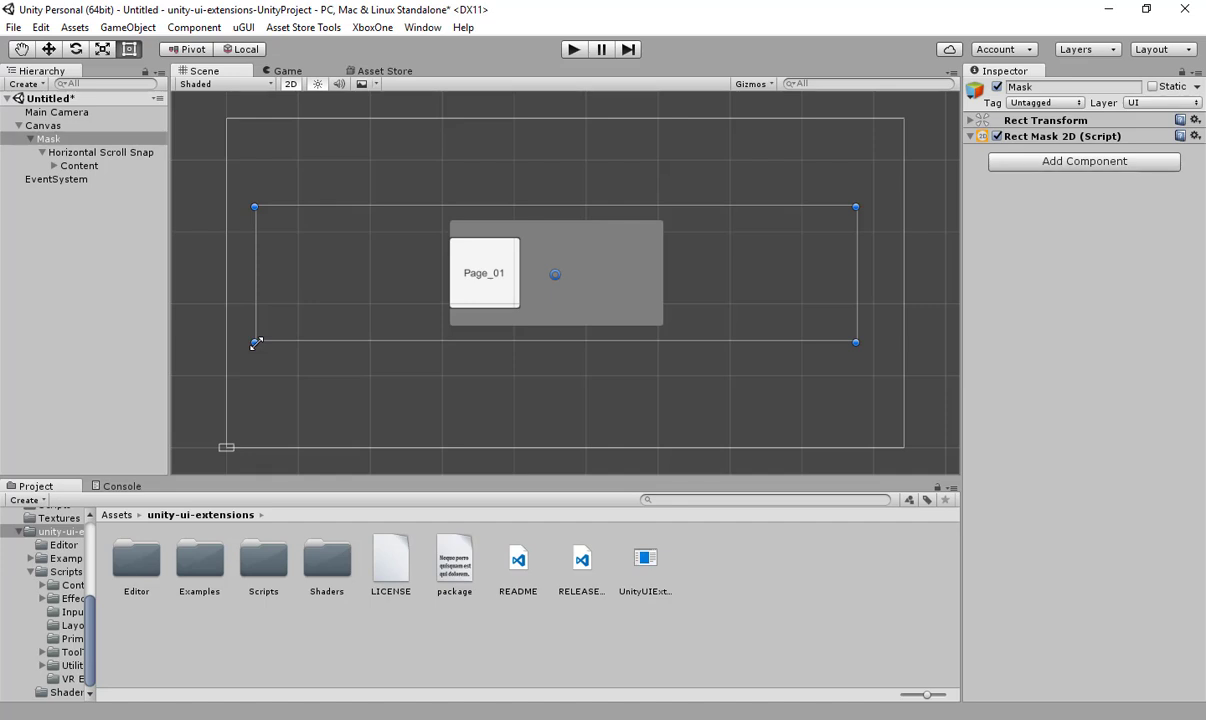
# Test the masked pages in Play mode, inspecting Content in the Scene view
pyautogui.click(575, 50)
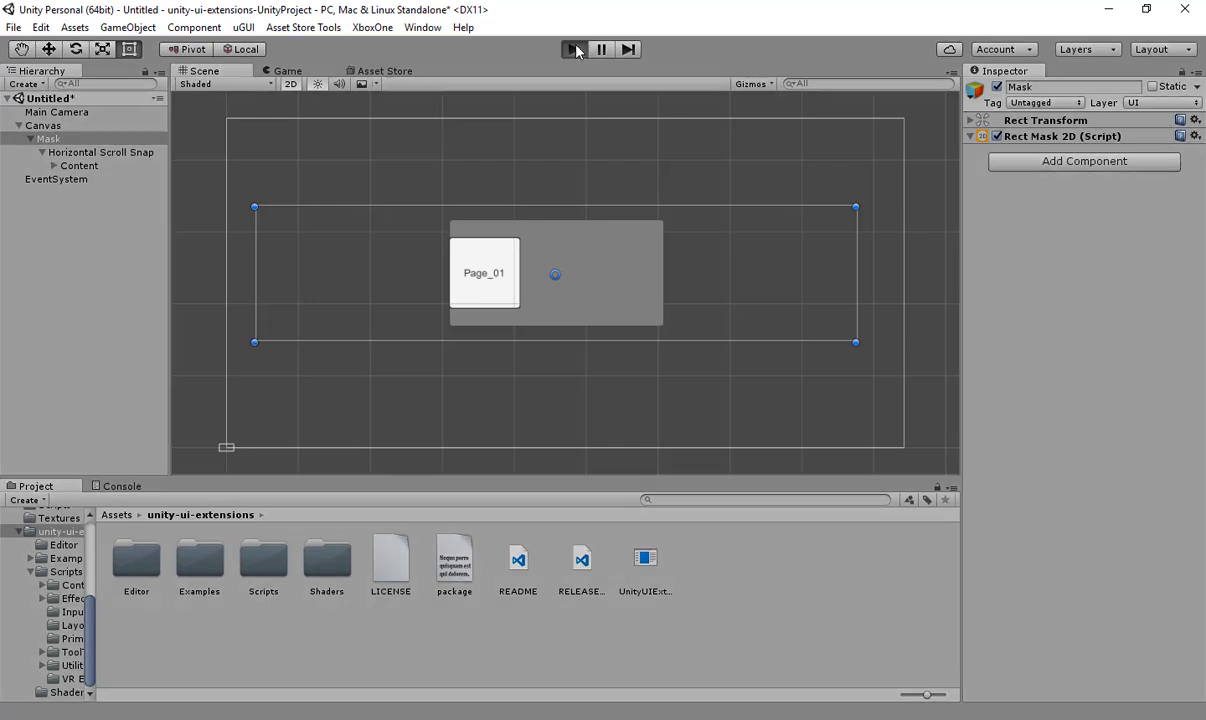
pyautogui.click(205, 71)
pyautogui.scroll(-5, 550, 278)
pyautogui.click(72, 166)
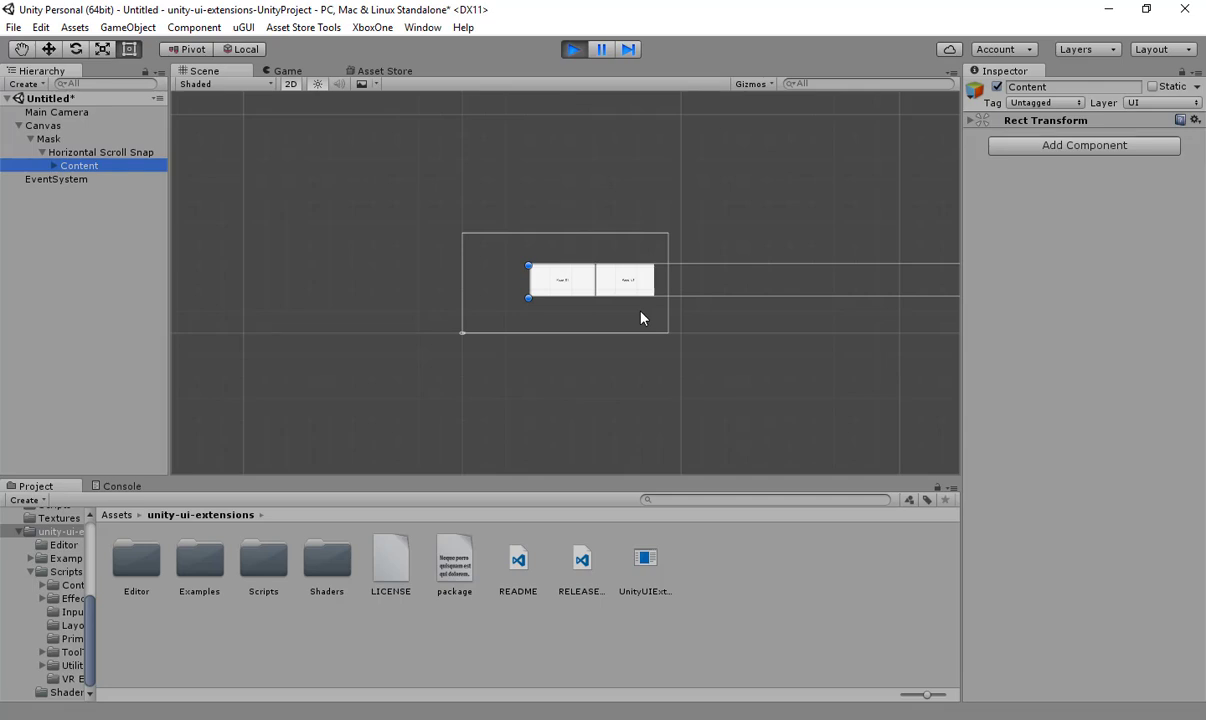
pyautogui.click(573, 49)
# Assign Mask as the scroll snap's Mask Area and disable Mask's Rect Mask 2D
pyautogui.click(57, 153)
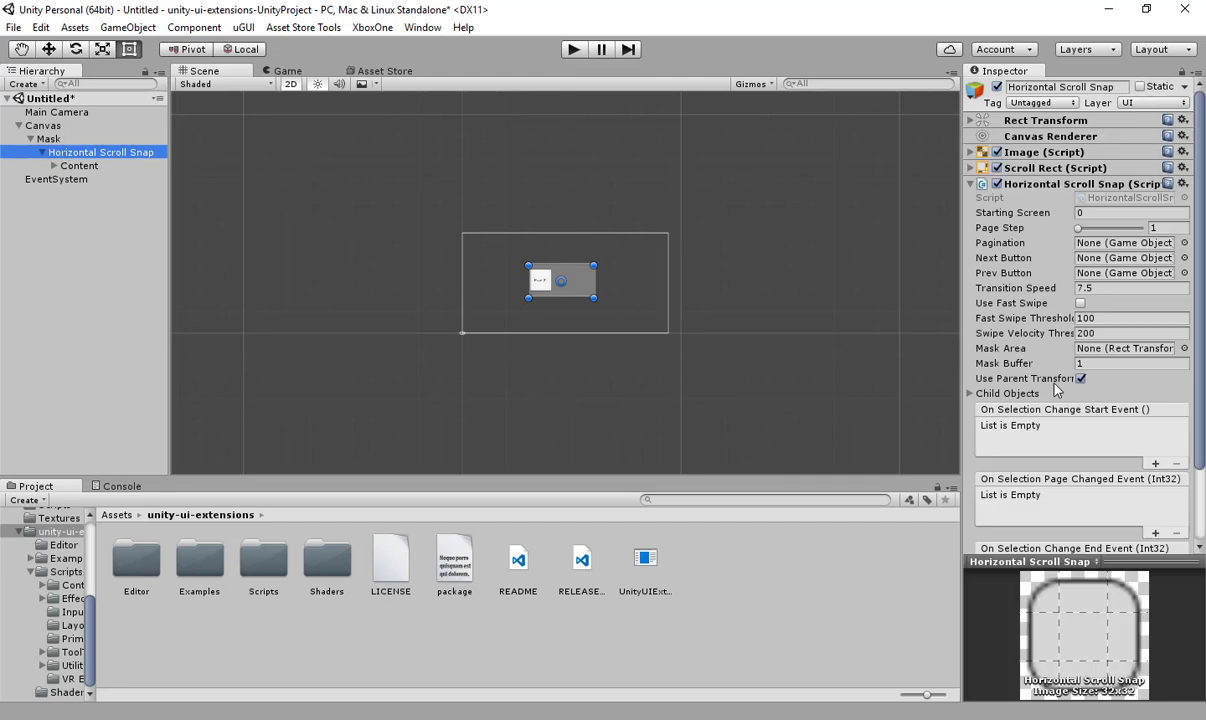
pyautogui.scroll(-3, 996, 369)
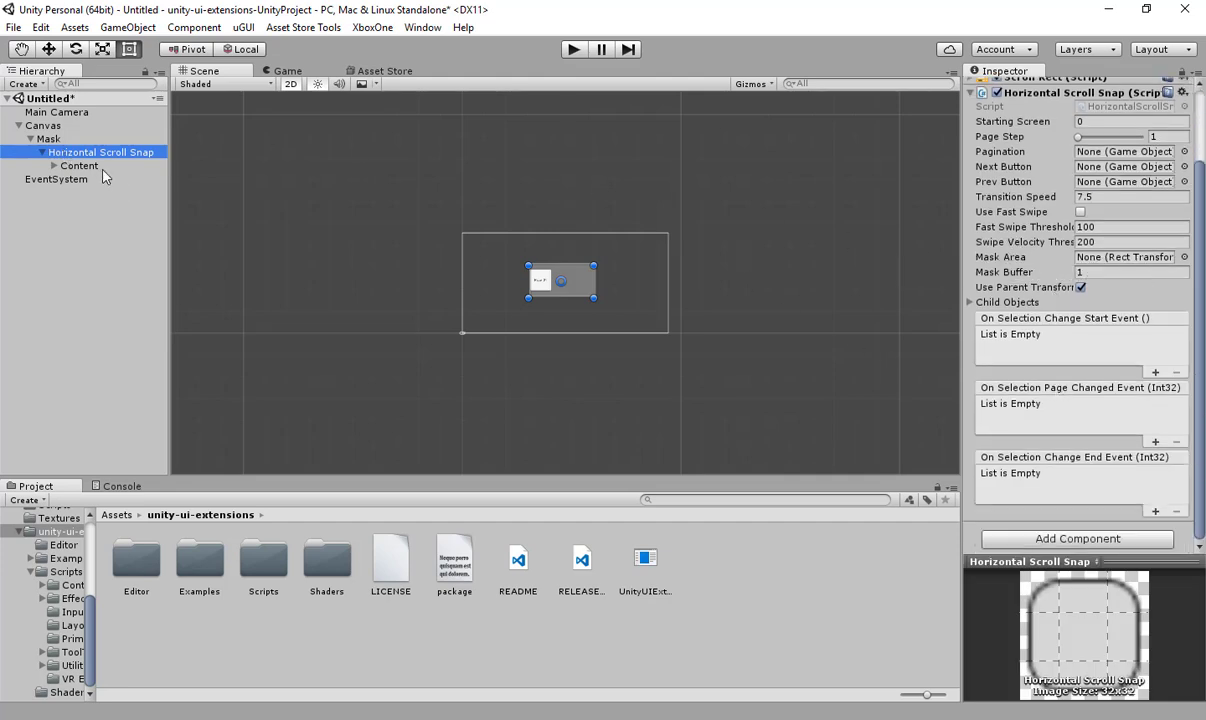
pyautogui.moveTo(48, 150); pyautogui.dragTo(1092, 266)
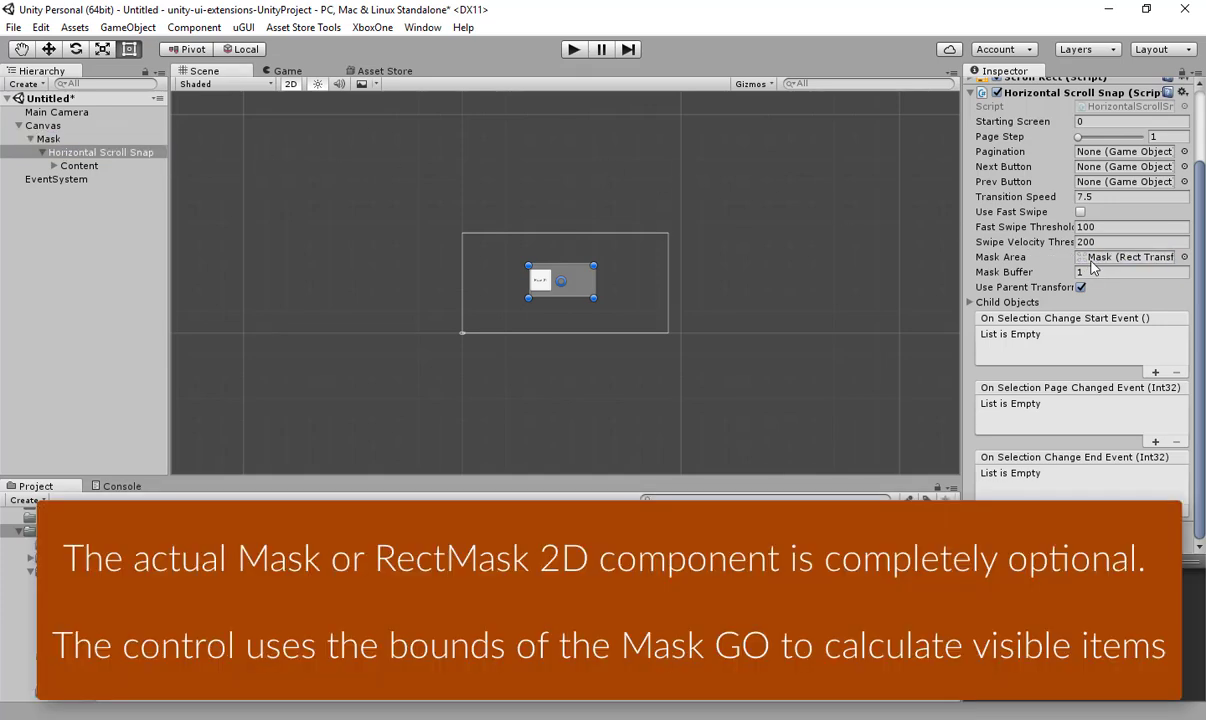
pyautogui.click(40, 138)
pyautogui.click(997, 136)
pyautogui.click(574, 50)
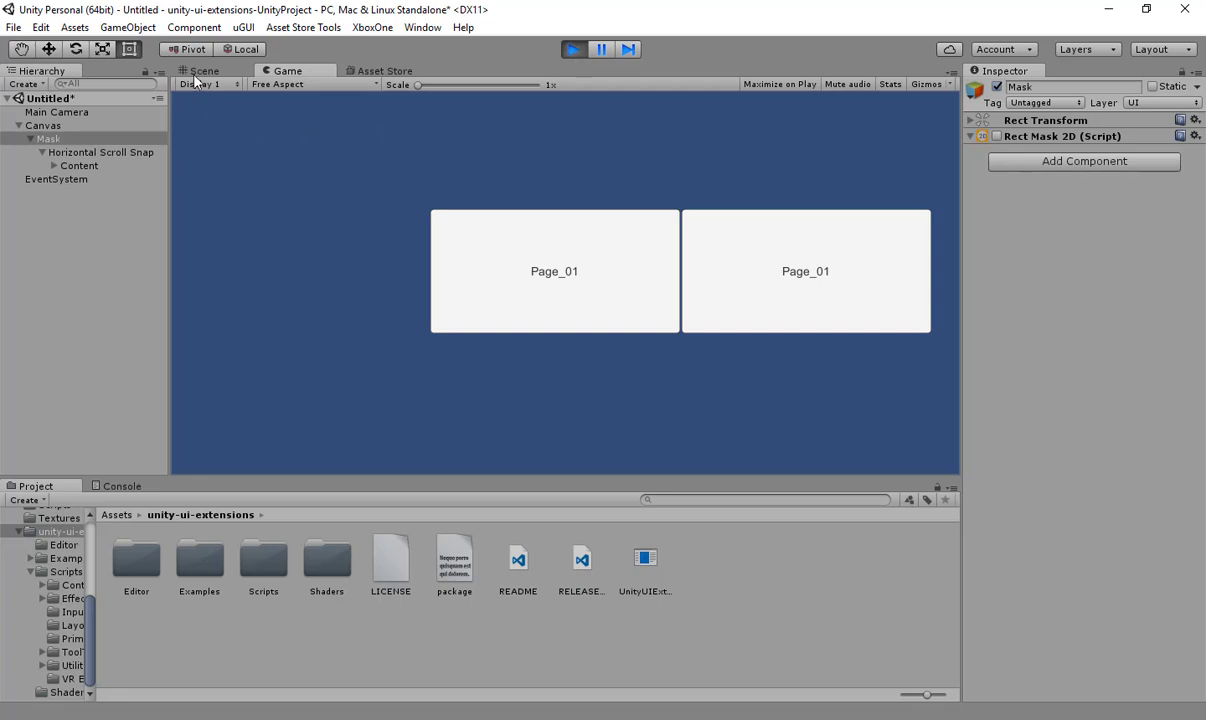
pyautogui.click(195, 73)
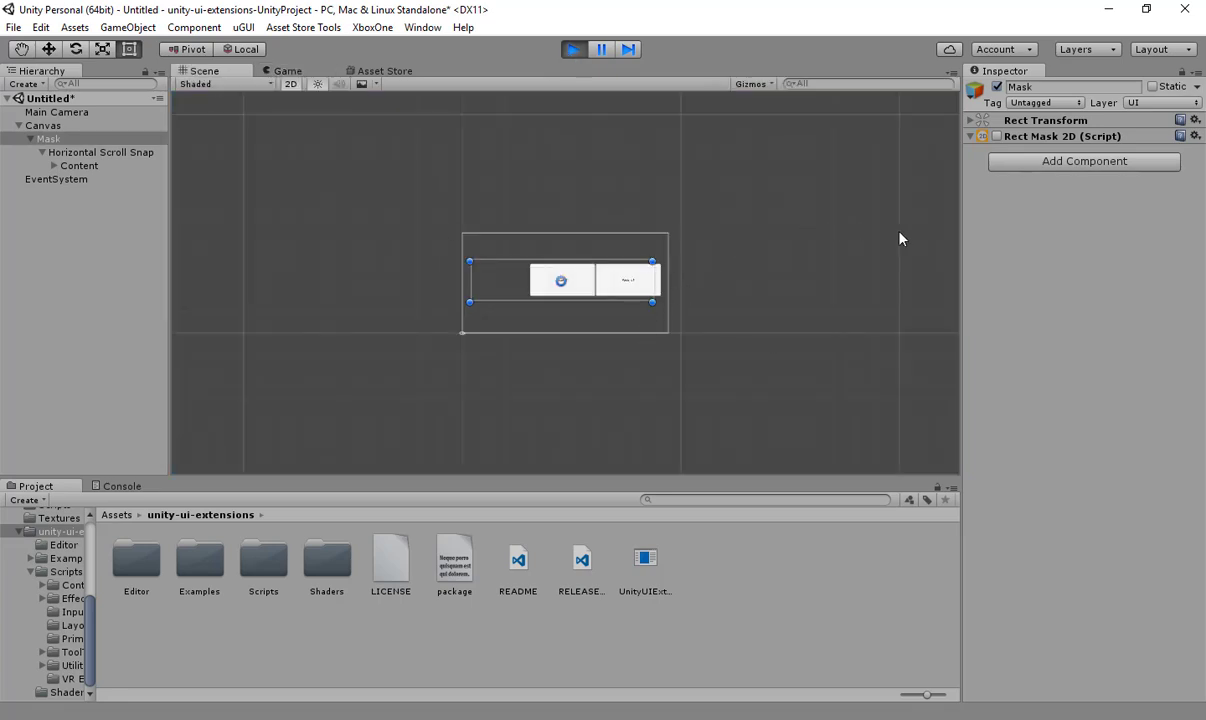
pyautogui.click(79, 165)
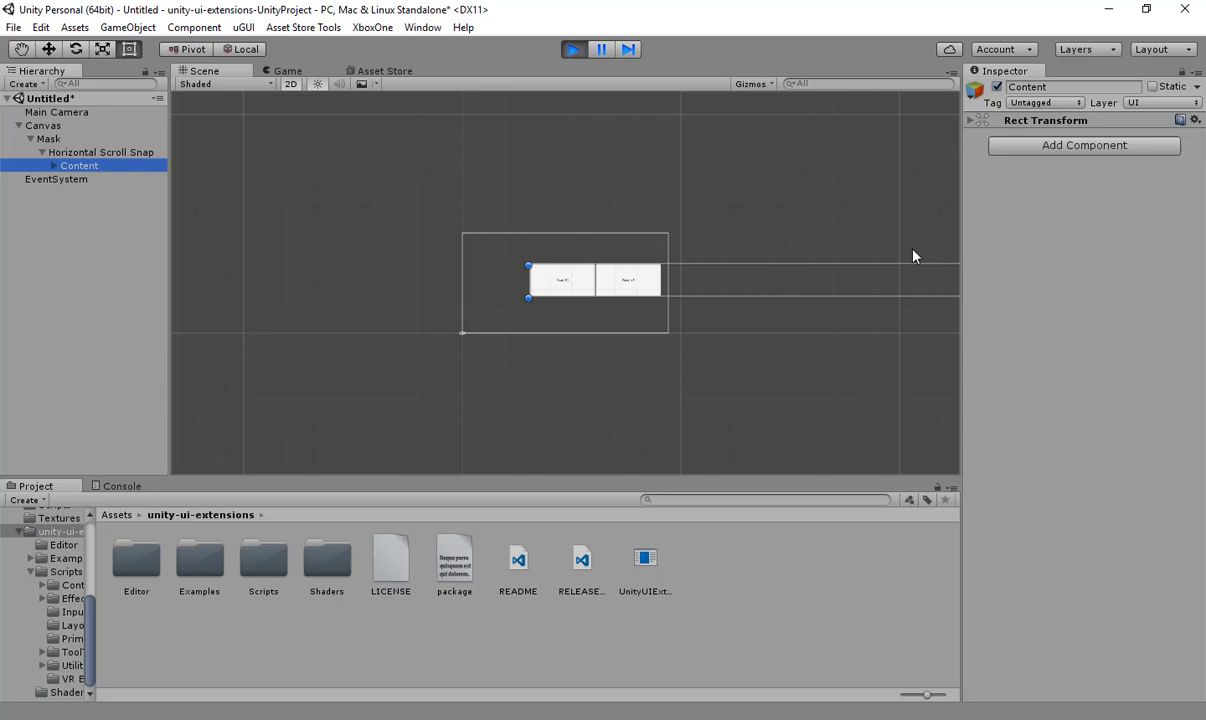
pyautogui.click(54, 165)
pyautogui.click(92, 270)
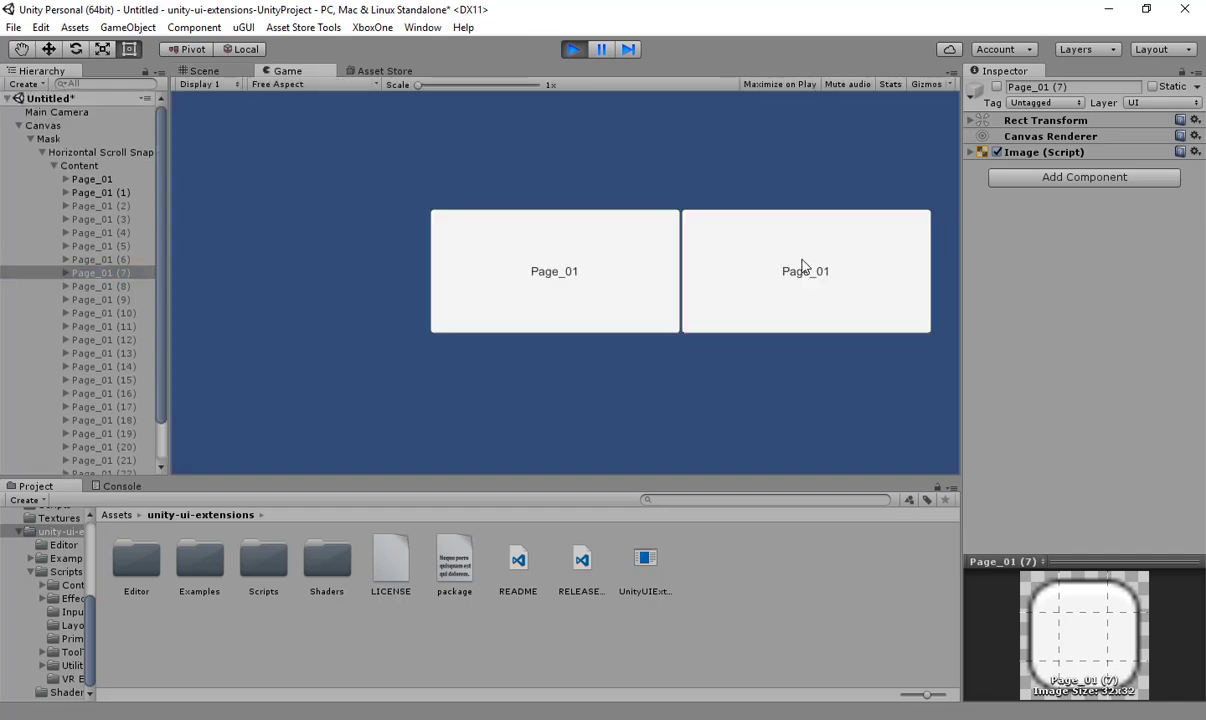
pyautogui.click(203, 70)
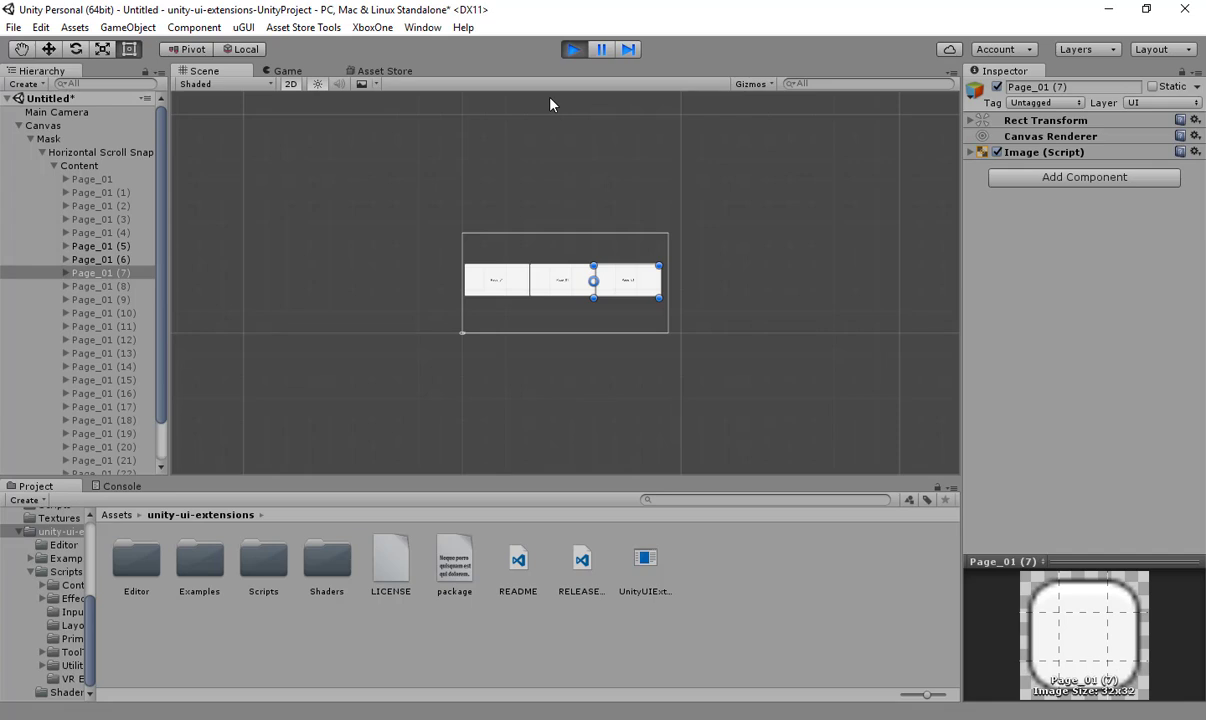
pyautogui.click(576, 49)
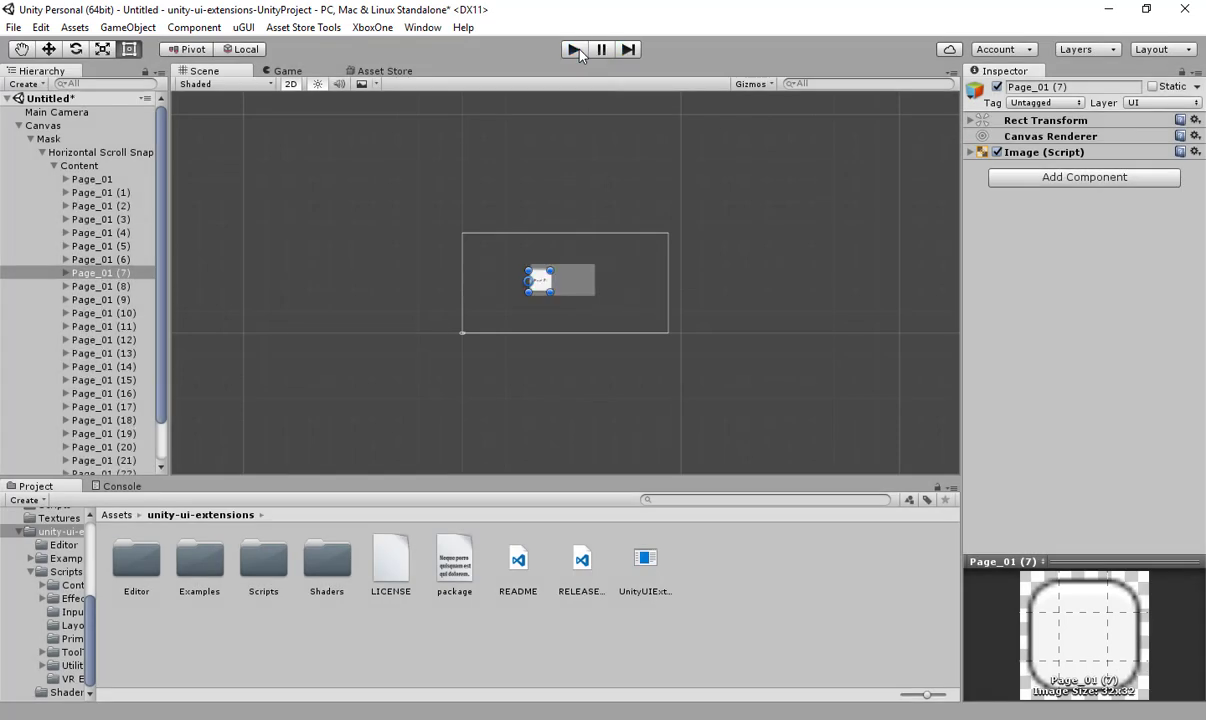
# Set the Horizontal Scroll Snap's Mask Buffer to 0.8 and test swiping in Play mode
pyautogui.click(100, 152)
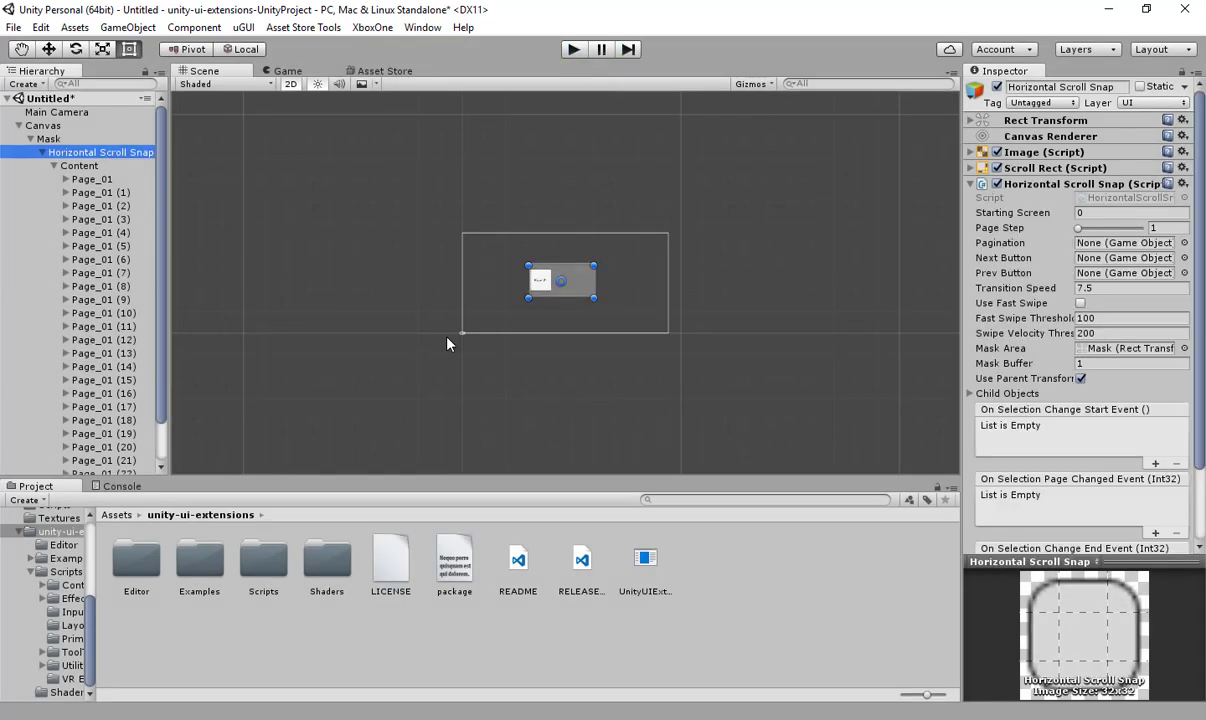
pyautogui.click(1087, 365)
pyautogui.doubleClick(1092, 365)
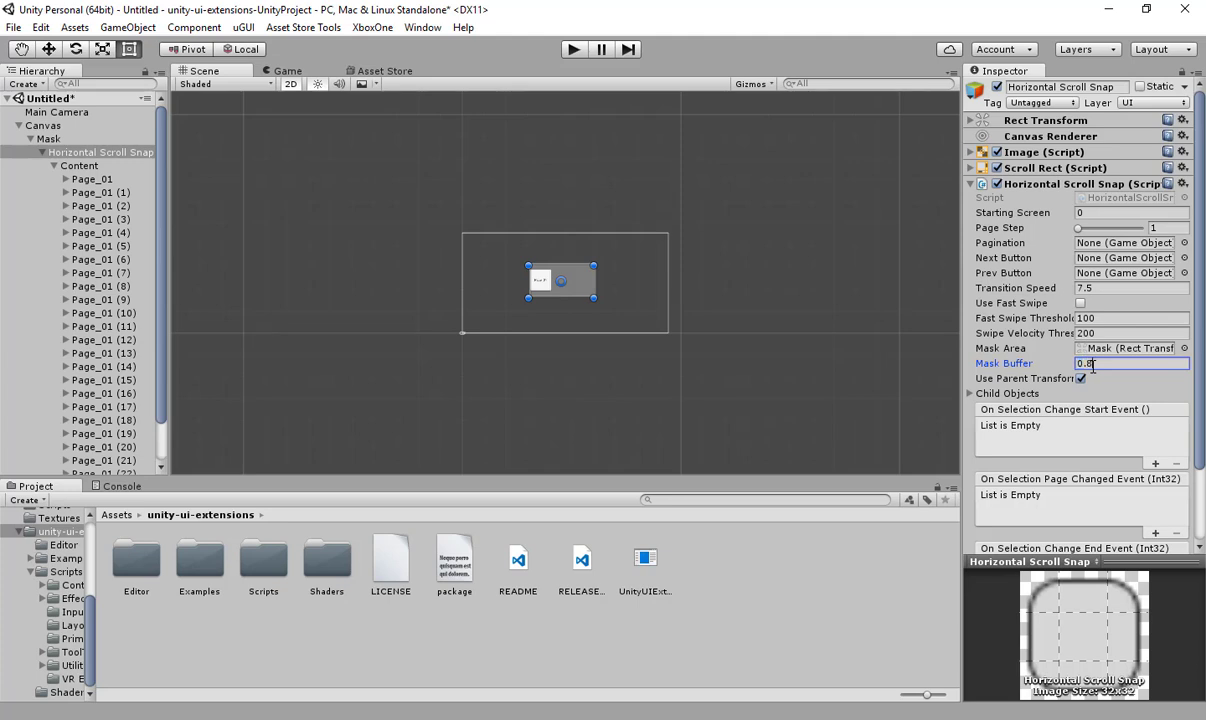
pyautogui.press('Tab')
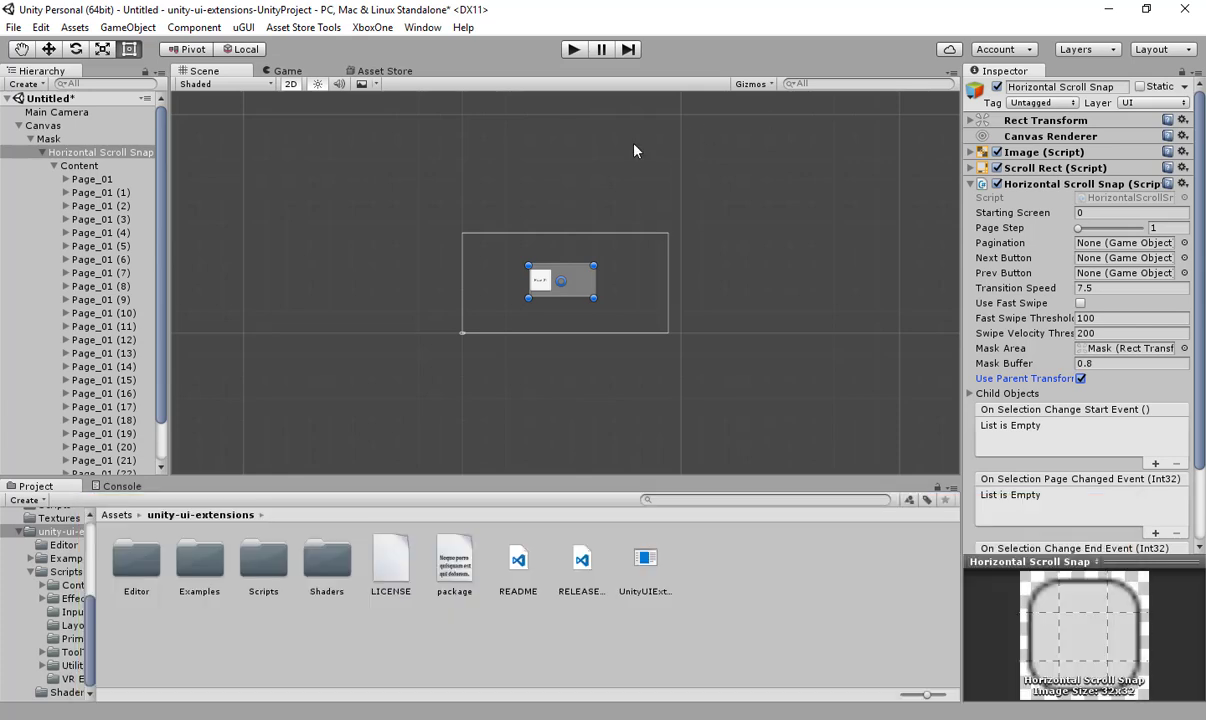
pyautogui.click(573, 49)
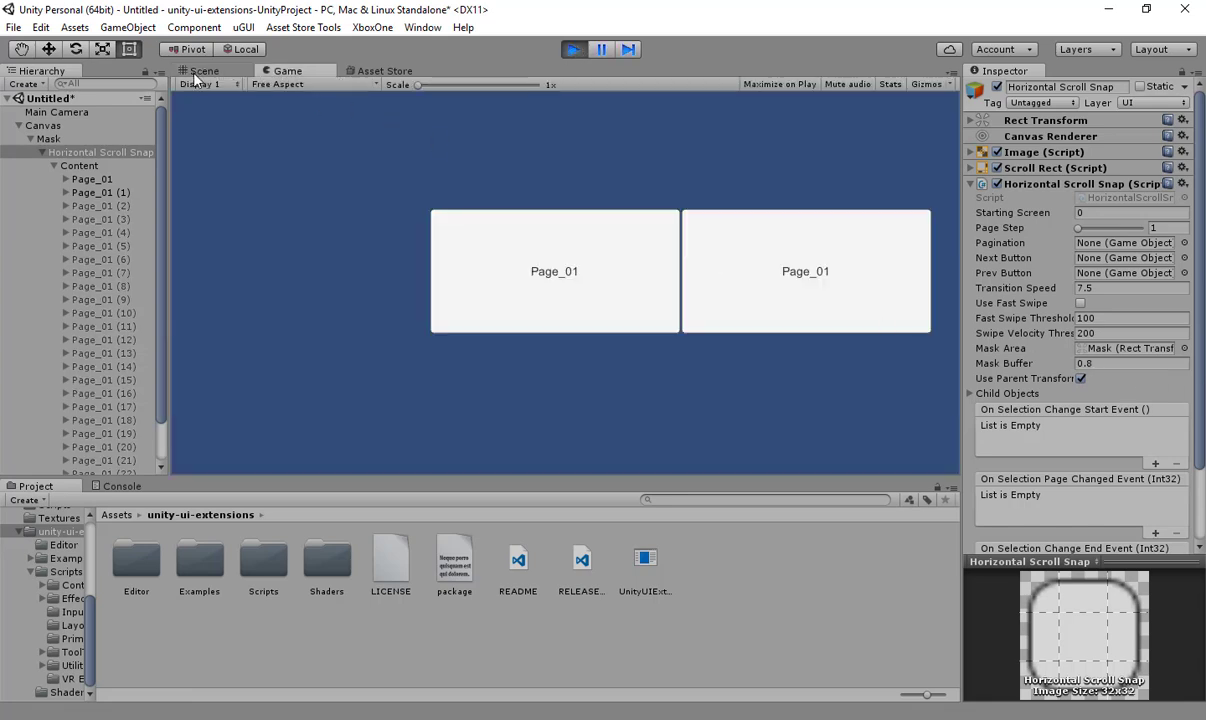
pyautogui.click(203, 71)
pyautogui.click(285, 71)
pyautogui.moveTo(735, 274); pyautogui.dragTo(85, 276)
pyautogui.click(575, 50)
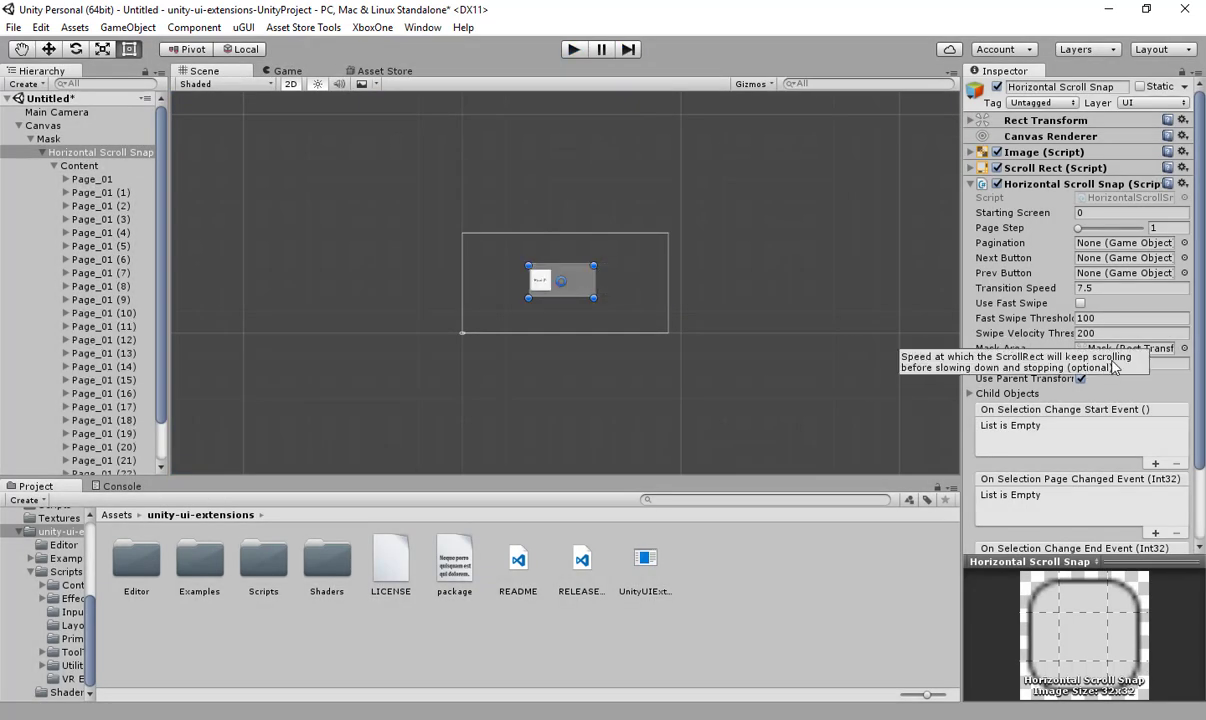
# Change Mask Buffer to 0.5 and check the loaded pages in Play mode
pyautogui.click(1157, 364)
pyautogui.write('0.5')
pyautogui.click(573, 49)
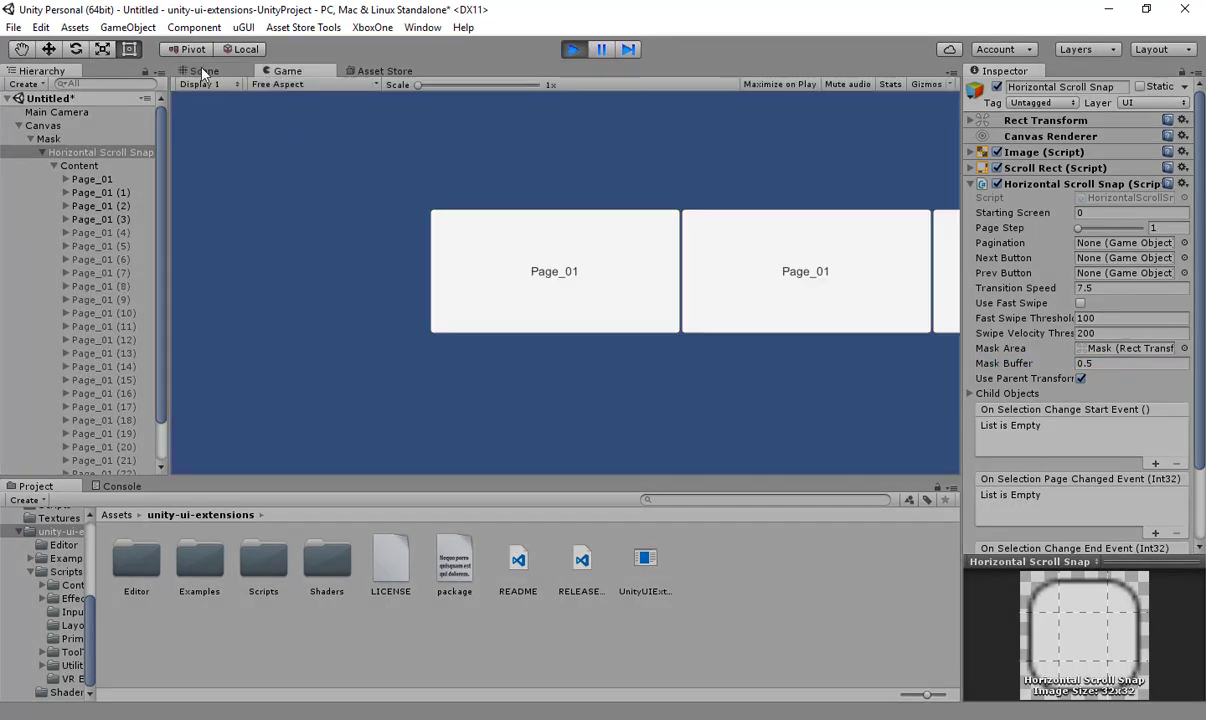
pyautogui.click(192, 70)
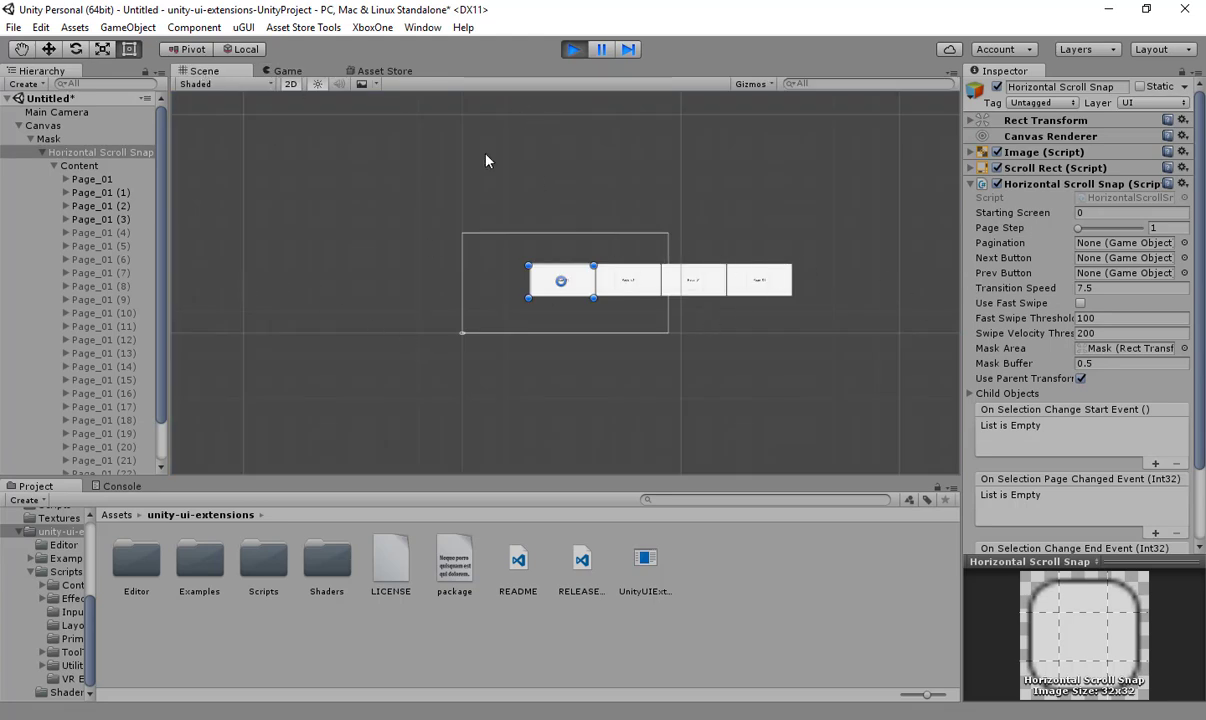
pyautogui.click(285, 70)
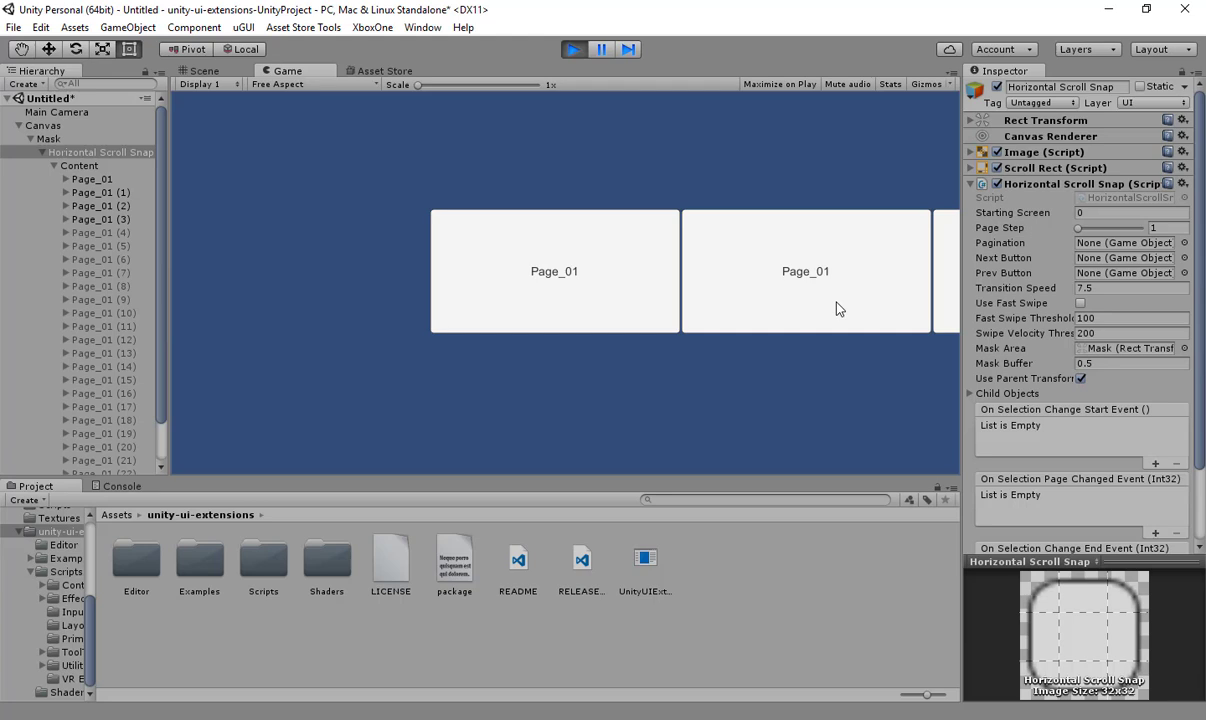
pyautogui.click(205, 71)
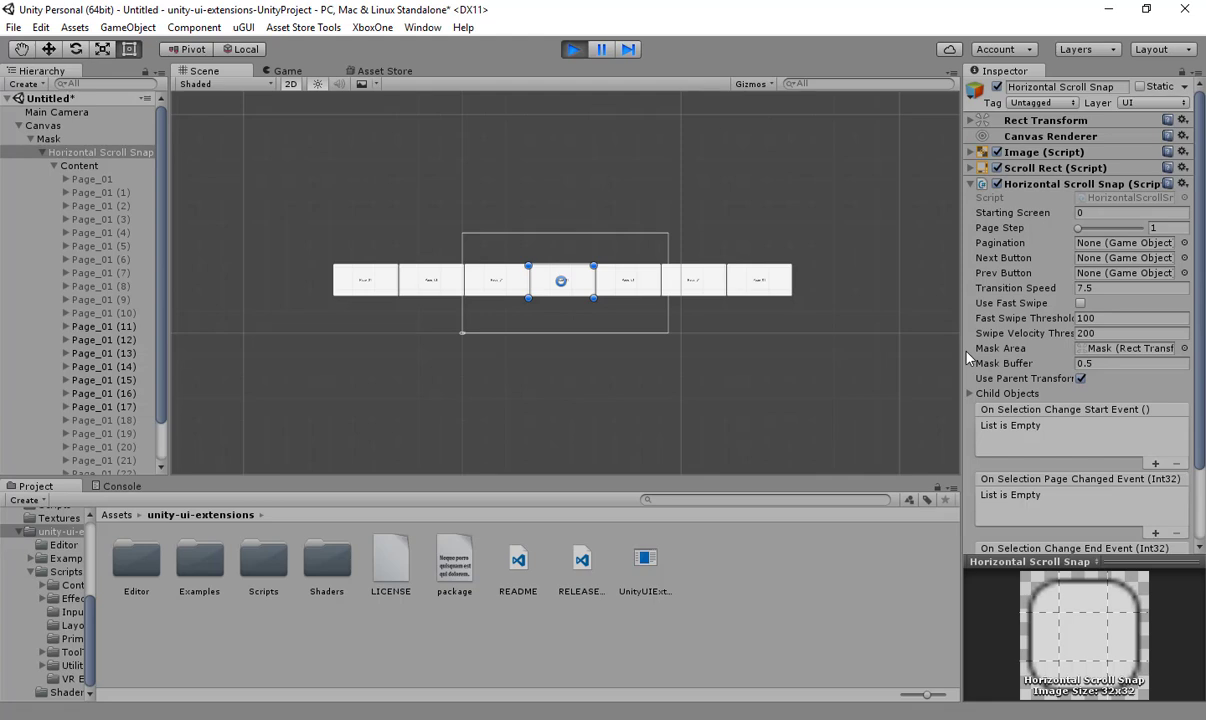
pyautogui.click(571, 50)
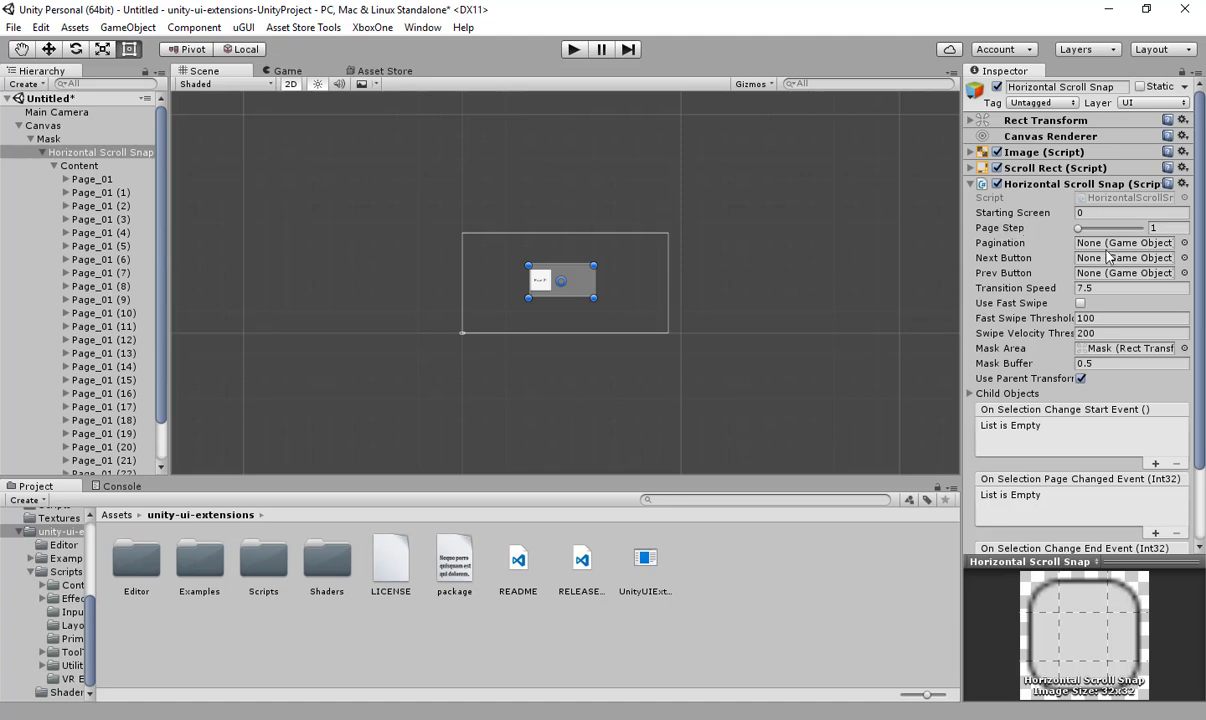
# Add a UI Button under Canvas and place it at the lower right of the canvas
pyautogui.click(51, 167)
pyautogui.click(53, 166)
pyautogui.click(49, 139)
pyautogui.click(51, 127)
pyautogui.rightClick(51, 127)
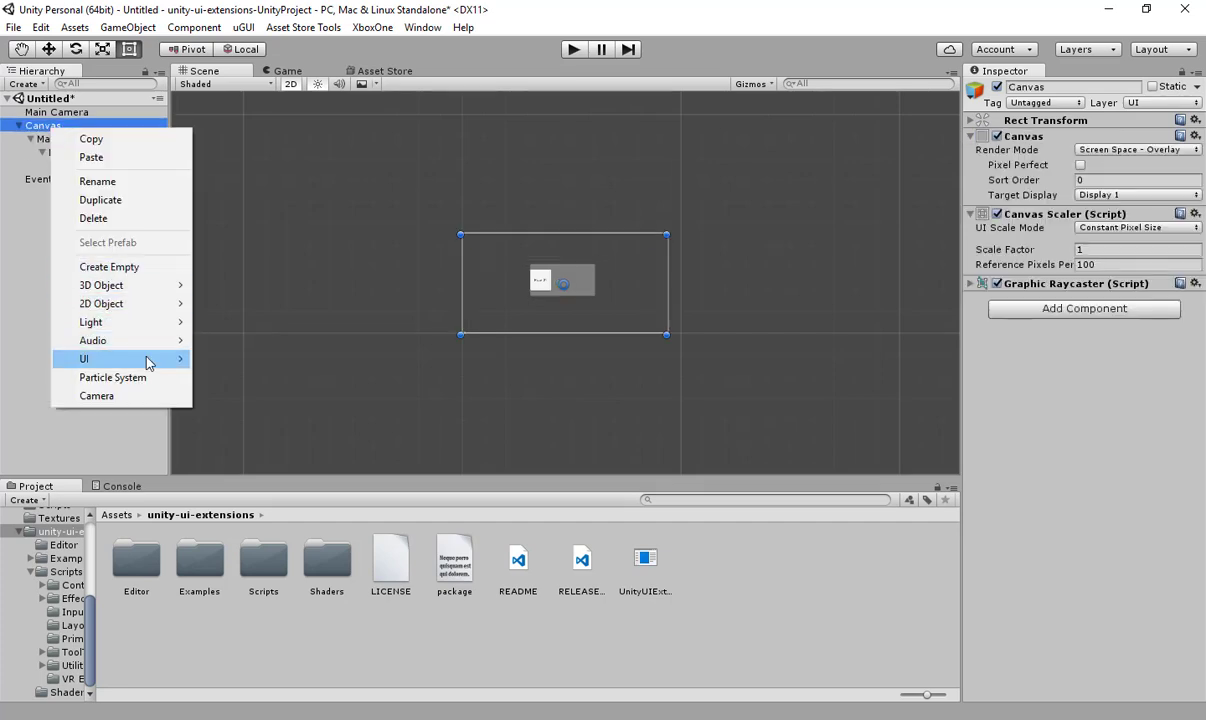
pyautogui.moveTo(147, 360)
pyautogui.click(240, 432)
pyautogui.scroll(3, 560, 305)
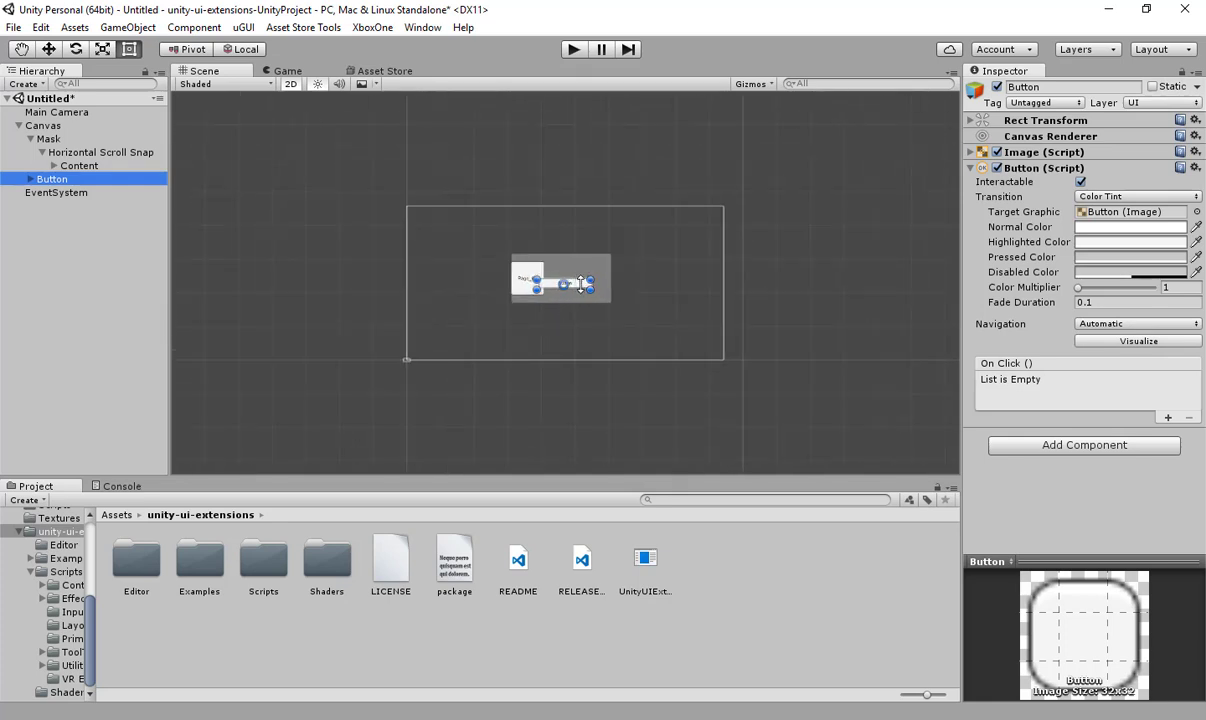
pyautogui.scroll(2, 585, 287)
pyautogui.scroll(1, 583, 290)
pyautogui.moveTo(585, 291); pyautogui.dragTo(688, 353)
# Add a second UI button, Button (1), at the lower left of the canvas
pyautogui.rightClick(44, 126)
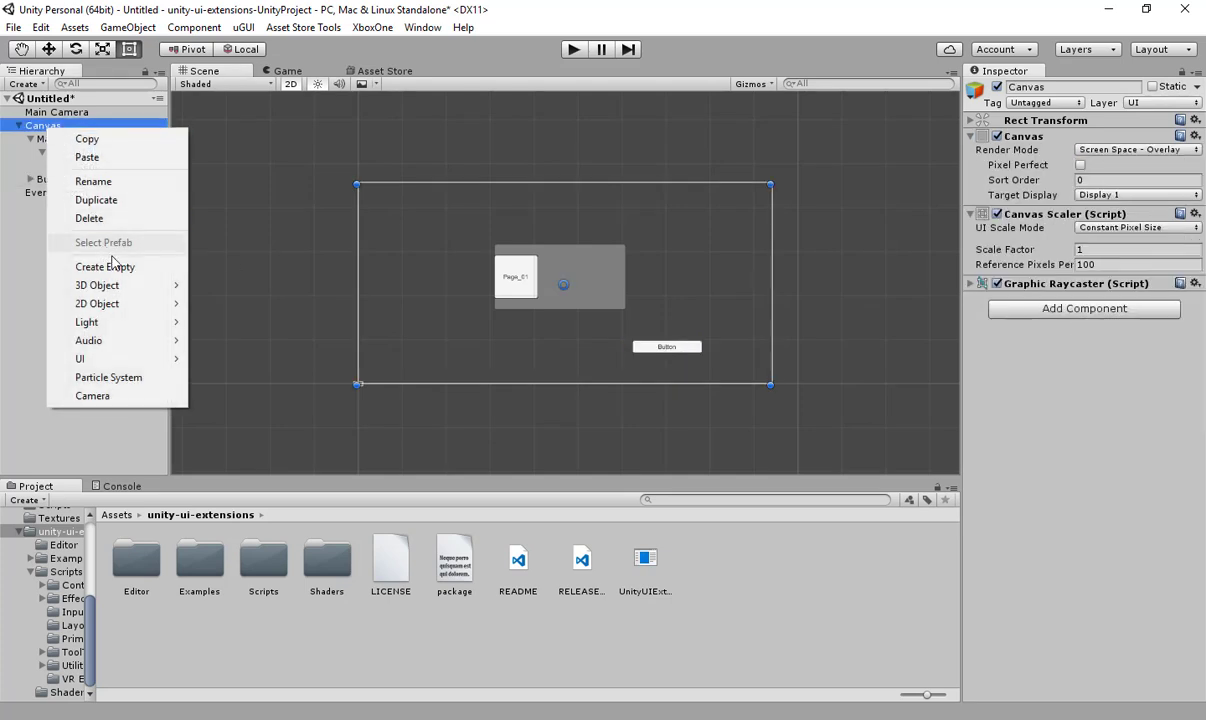
pyautogui.moveTo(135, 358)
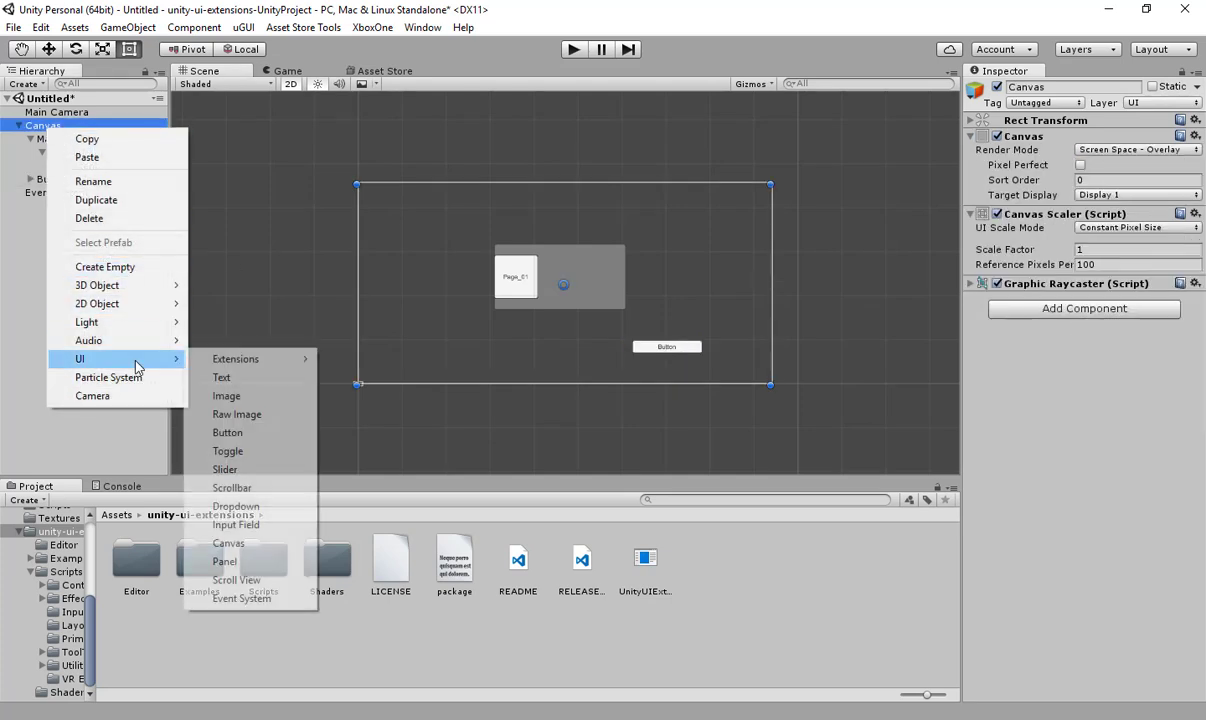
pyautogui.click(240, 410)
pyautogui.moveTo(589, 290); pyautogui.dragTo(482, 346)
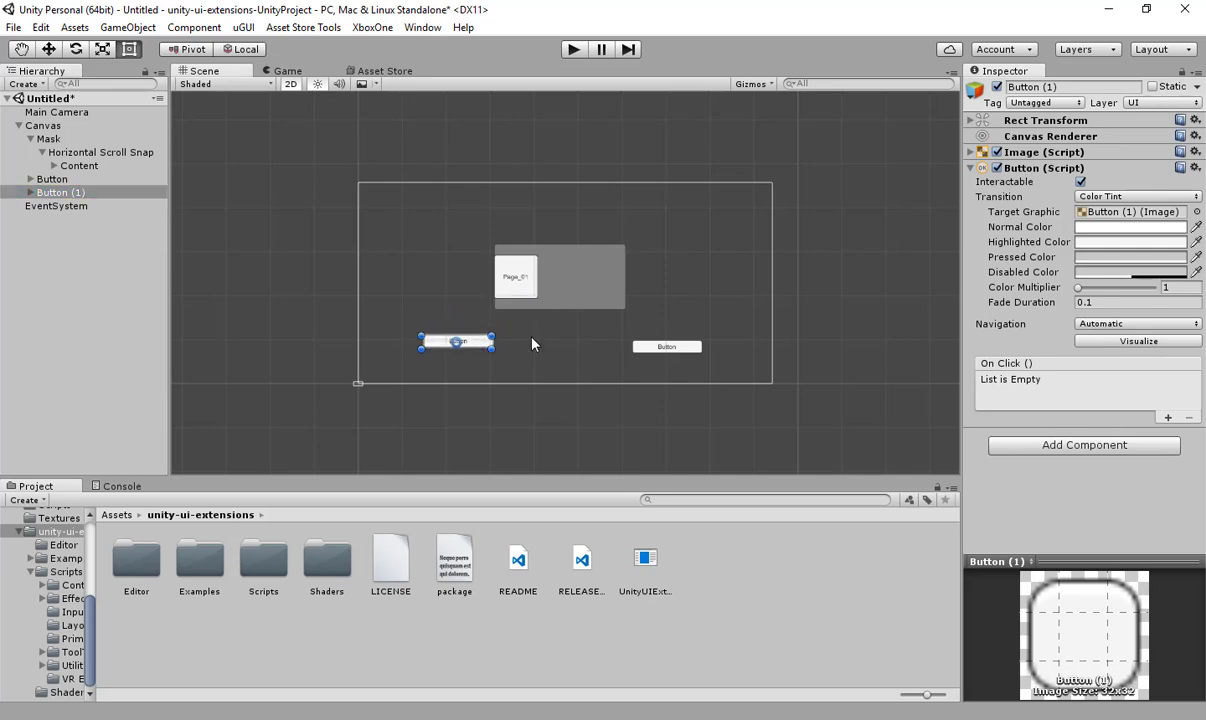
# Assign Button as the scroll snap's Next Button and Button (1) as Prev Button
pyautogui.click(80, 152)
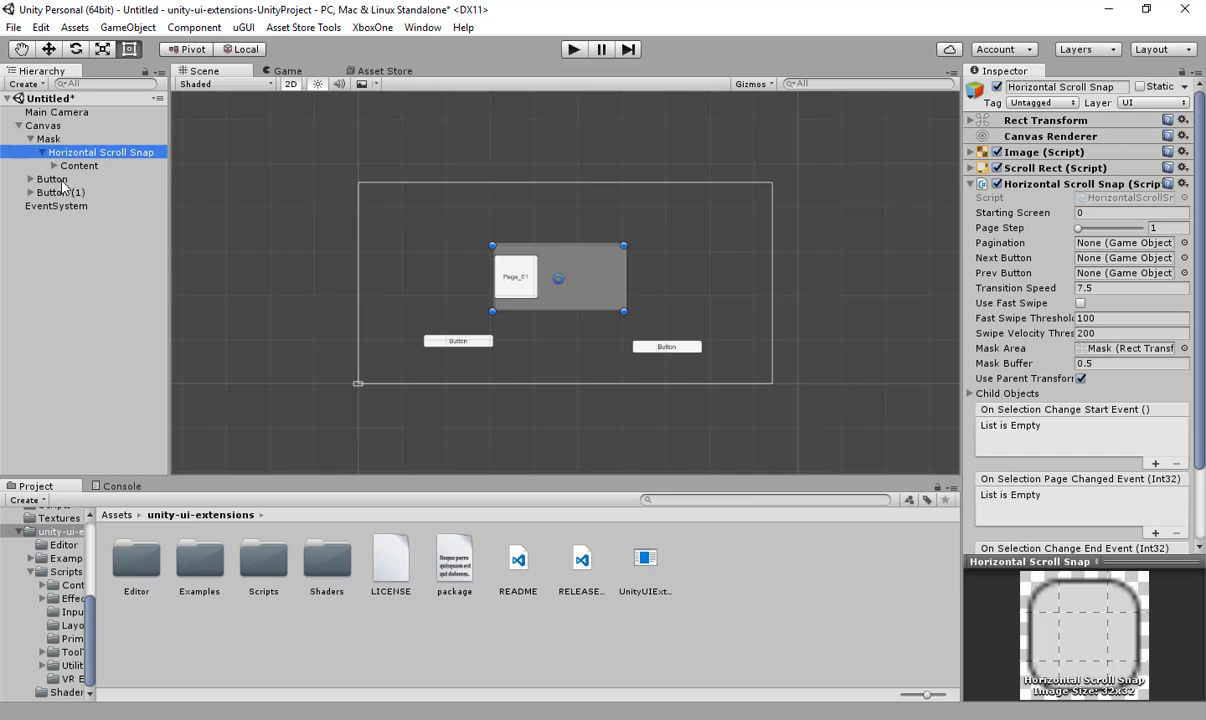
pyautogui.moveTo(55, 179); pyautogui.dragTo(1070, 258)
pyautogui.moveTo(62, 197); pyautogui.dragTo(1097, 276)
pyautogui.click(572, 50)
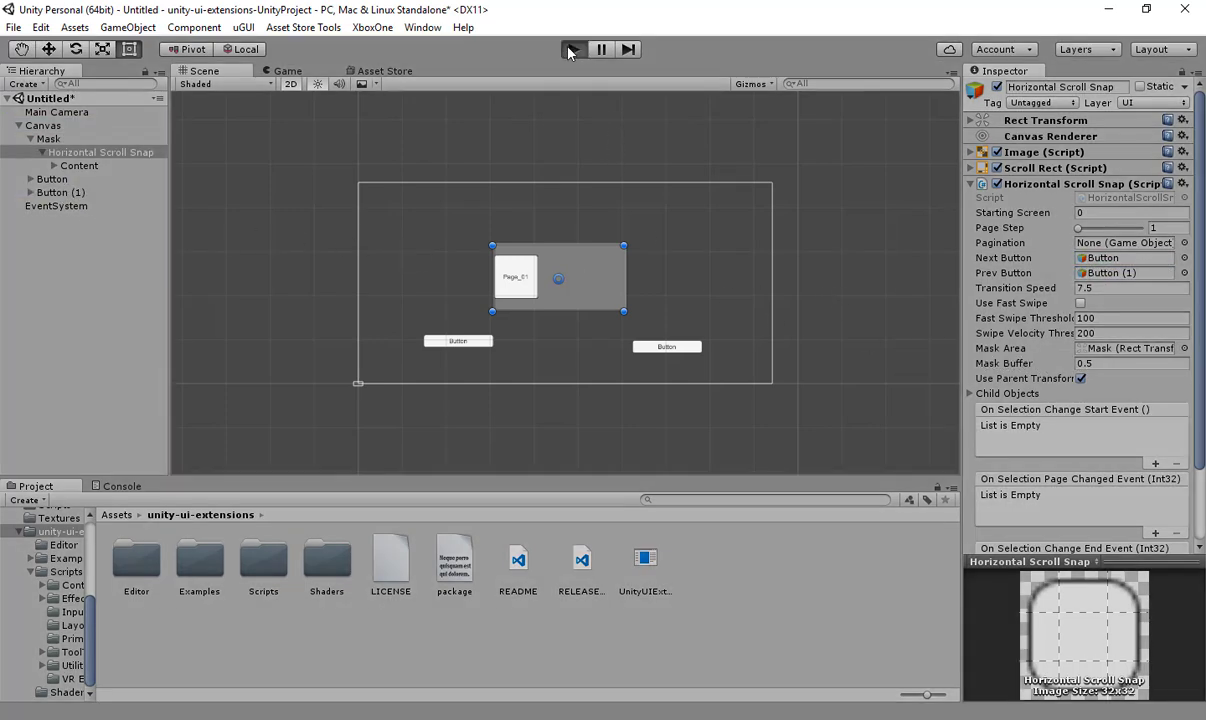
pyautogui.click(750, 405)
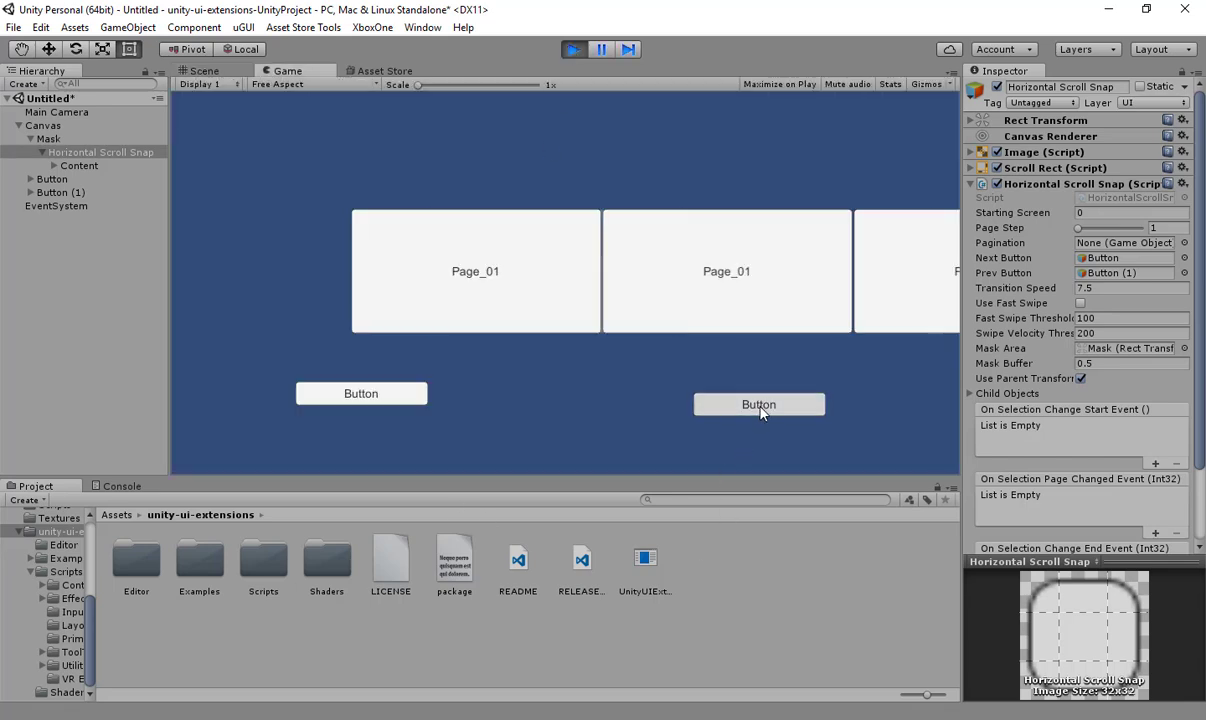
pyautogui.click(396, 396)
pyautogui.click(396, 397)
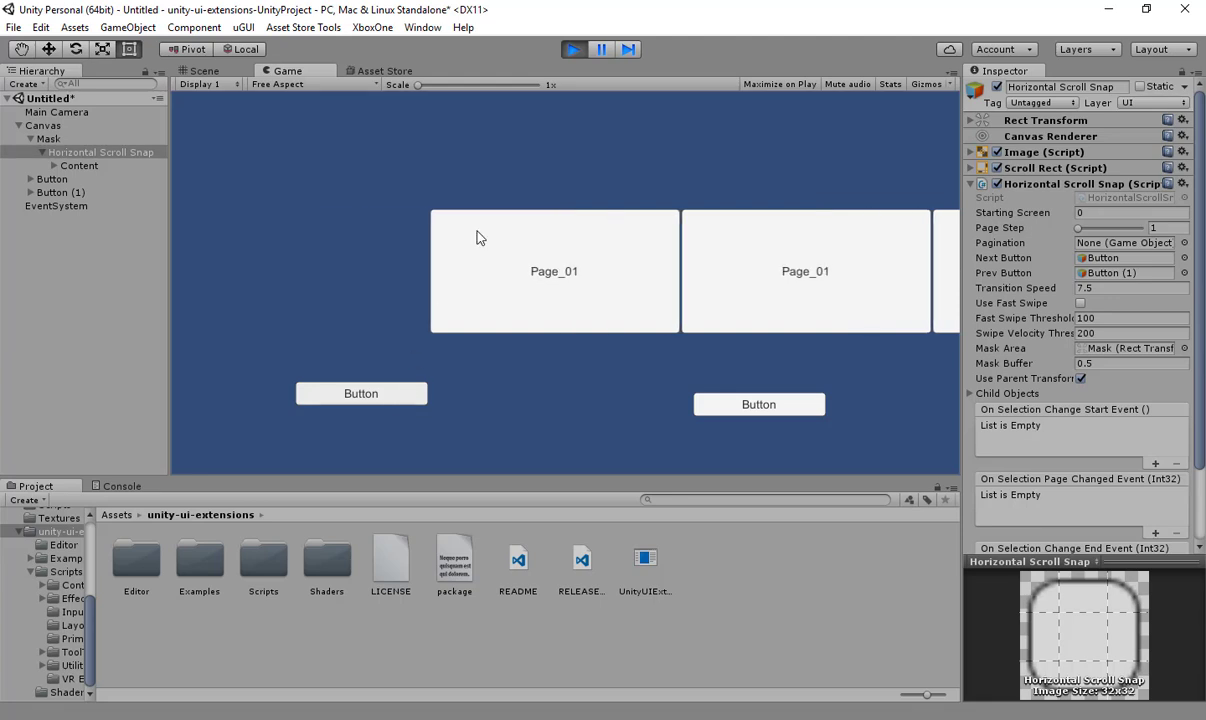
pyautogui.click(572, 50)
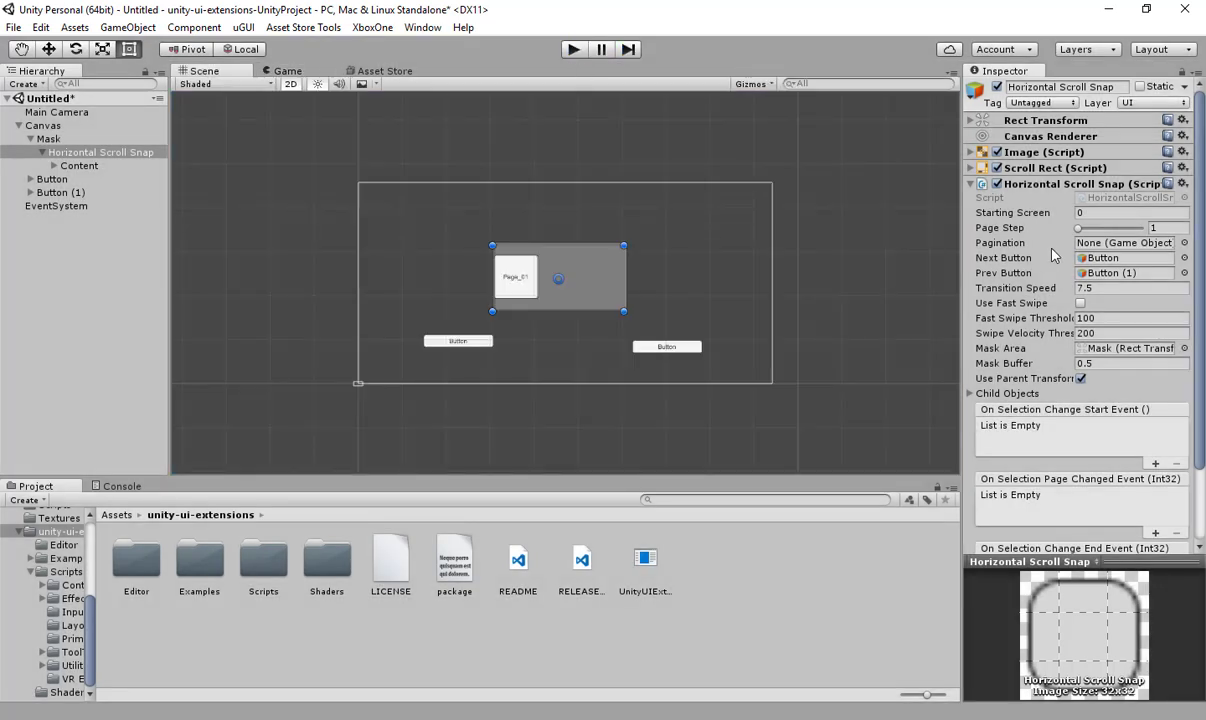
# Create an empty GameObject under Canvas with a Toggle Group component
pyautogui.rightClick(50, 127)
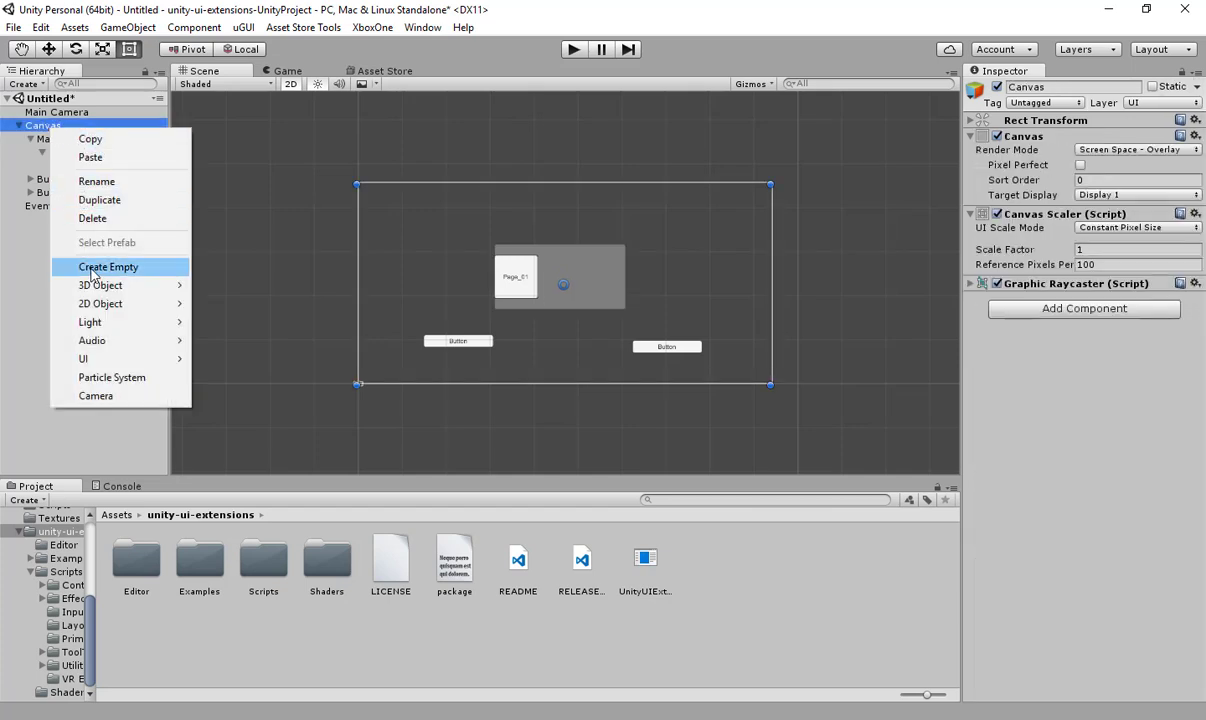
pyautogui.click(90, 266)
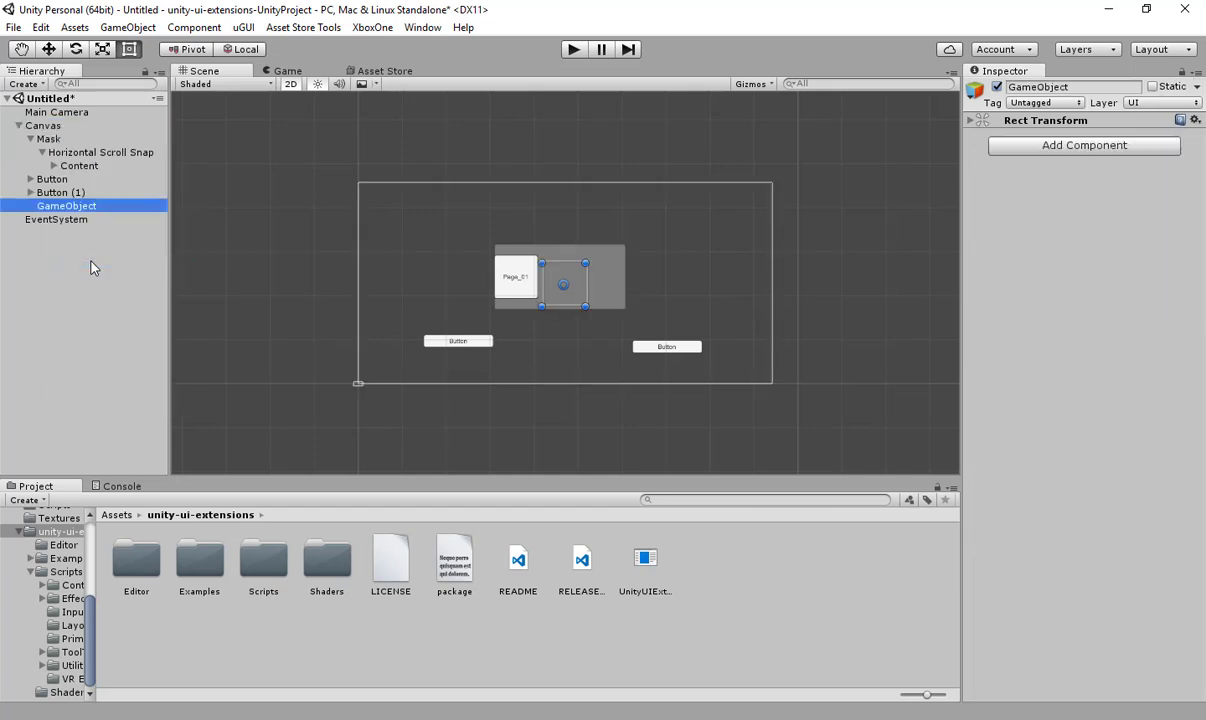
pyautogui.click(1082, 148)
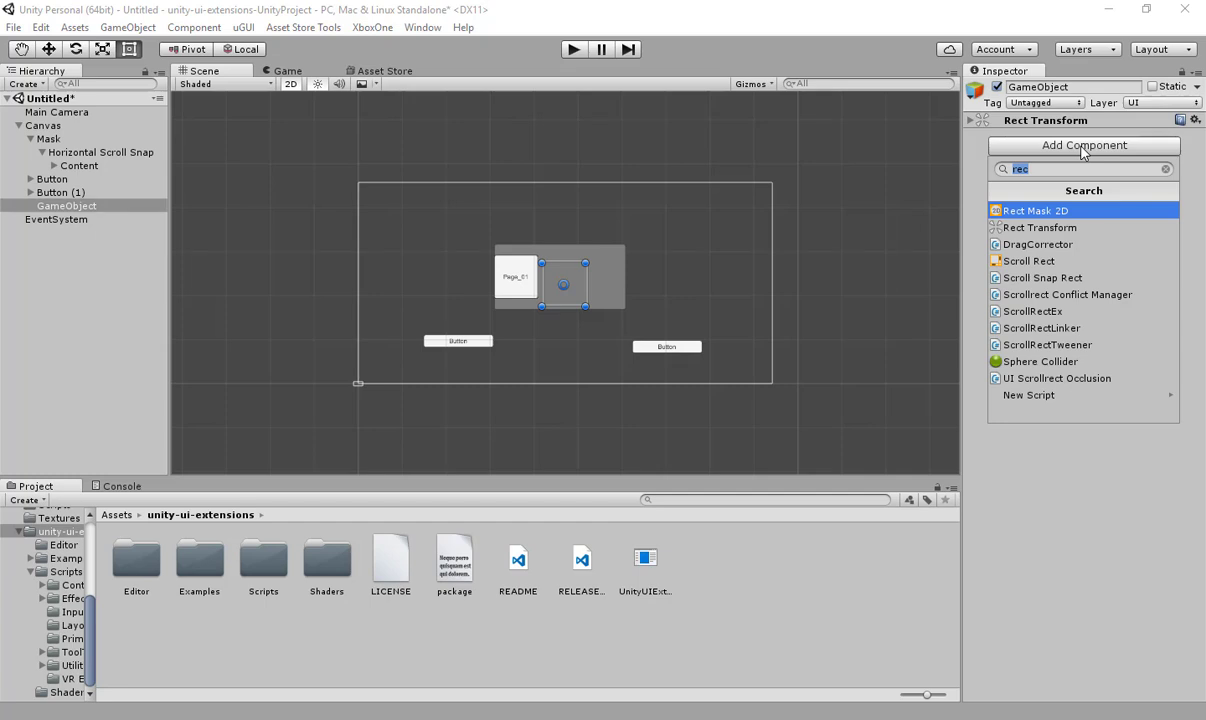
pyautogui.write('togg')
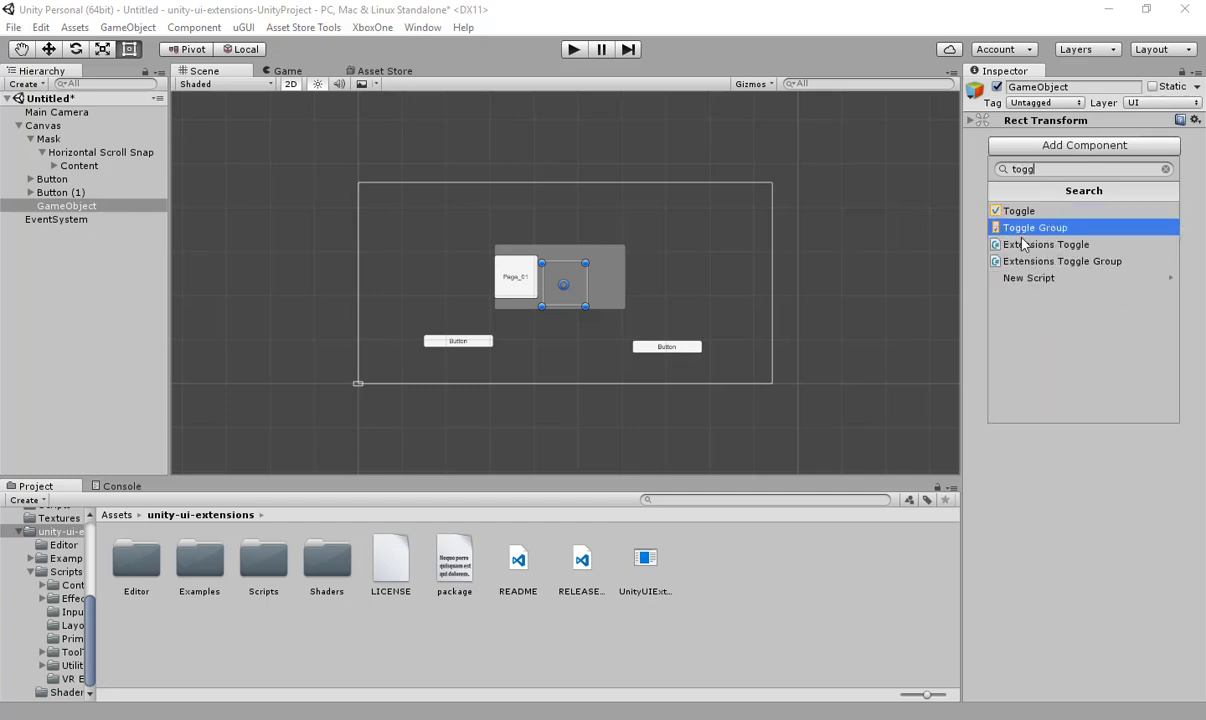
pyautogui.click(1040, 228)
# Add a UI Toggle as a child of the new GameObject
pyautogui.rightClick(68, 206)
pyautogui.moveTo(139, 438)
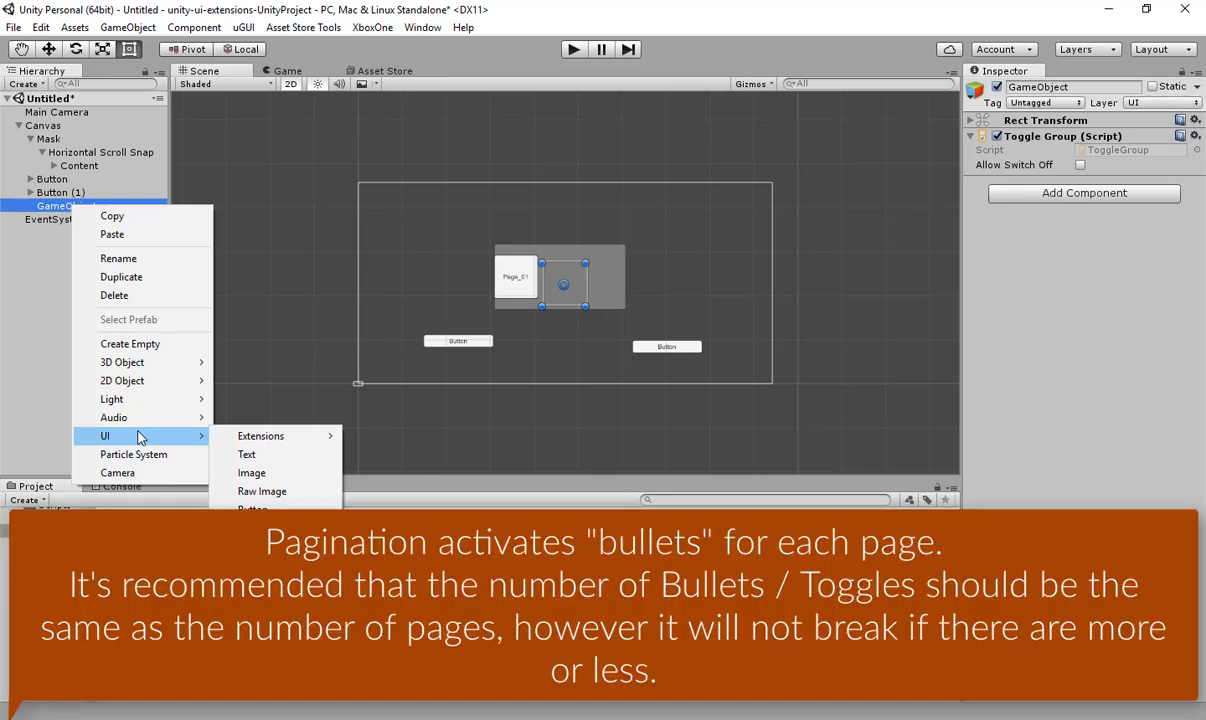
pyautogui.moveTo(267, 440)
pyautogui.click(262, 529)
pyautogui.click(65, 219)
pyautogui.click(74, 228)
pyautogui.click(67, 206)
pyautogui.click(65, 219)
# Duplicate the Toggle up to Toggle (8) and move the group down between the buttons
pyautogui.hotkey('ctrl', 'd')
pyautogui.hotkey('ctrl', 'd')
pyautogui.hotkey('ctrl', 'd')
pyautogui.hotkey('ctrl', 'd')
pyautogui.hotkey('ctrl', 'd')
pyautogui.hotkey('ctrl', 'd')
pyautogui.hotkey('ctrl', 'd')
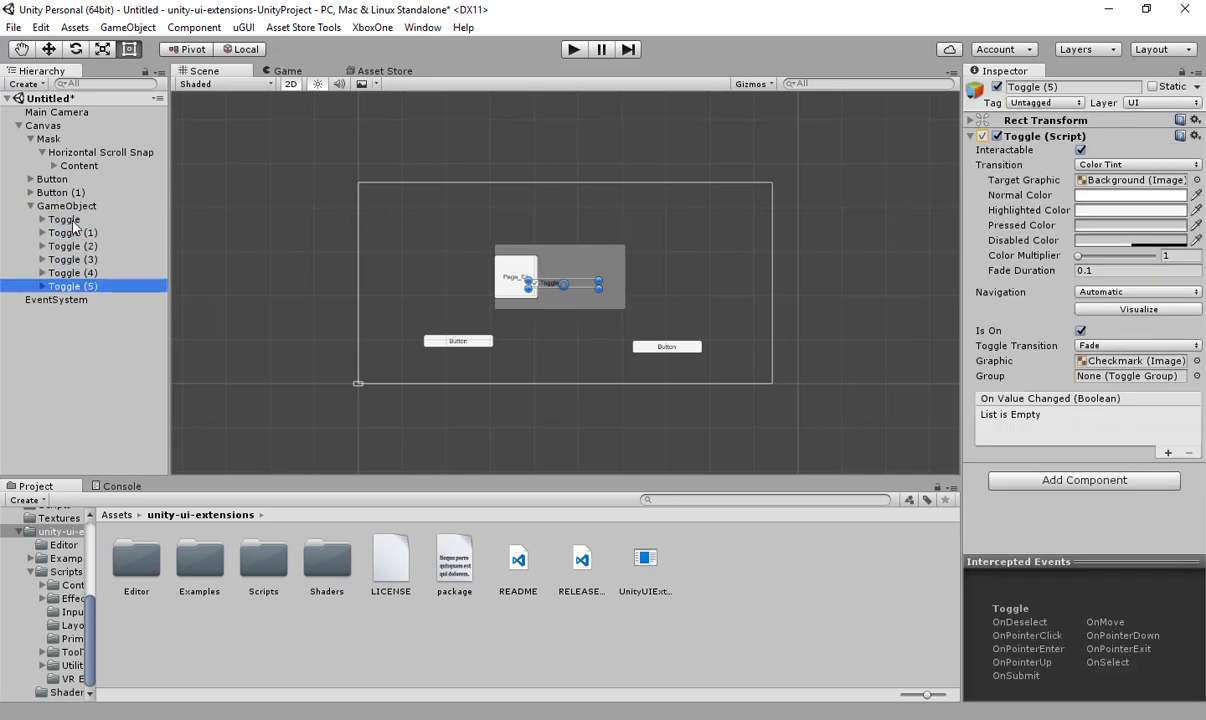
pyautogui.hotkey('ctrl', 'd')
pyautogui.click(72, 206)
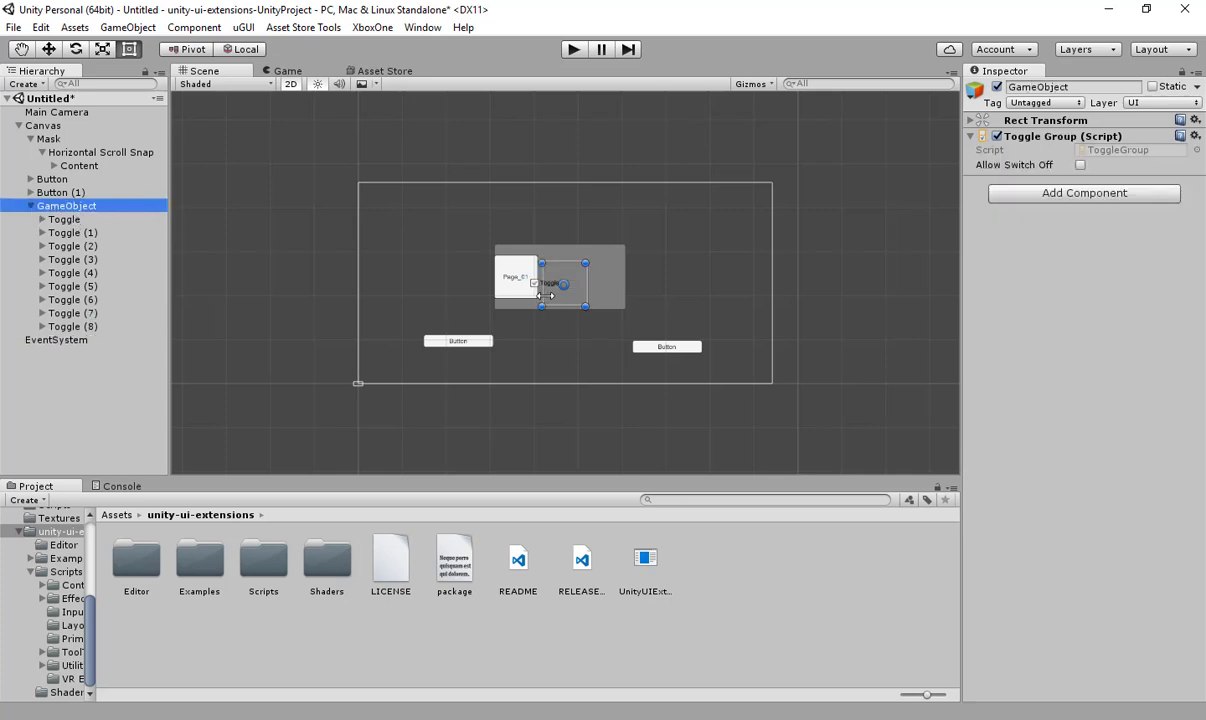
pyautogui.moveTo(575, 305); pyautogui.dragTo(549, 358)
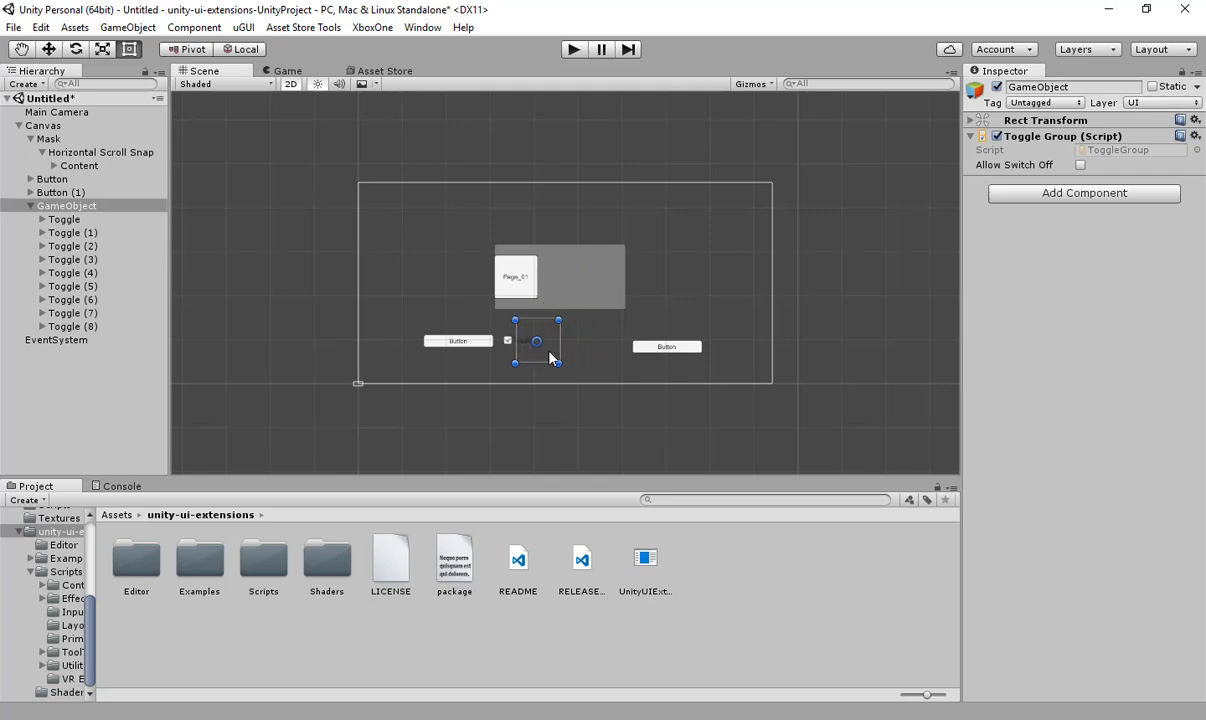
# Add a Horizontal Layout Group to the toggle GameObject and widen its area
pyautogui.click(1024, 193)
pyautogui.write('ley')
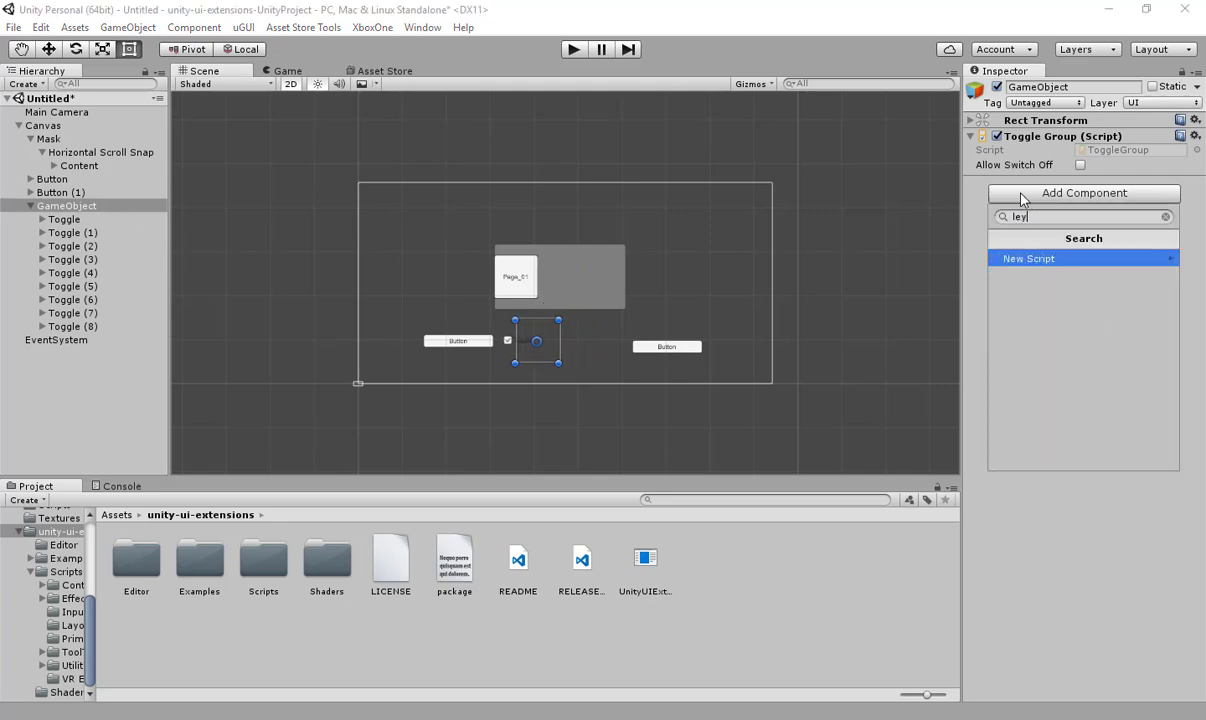
pyautogui.press('BackSpace')
pyautogui.press('BackSpace')
pyautogui.write('ay')
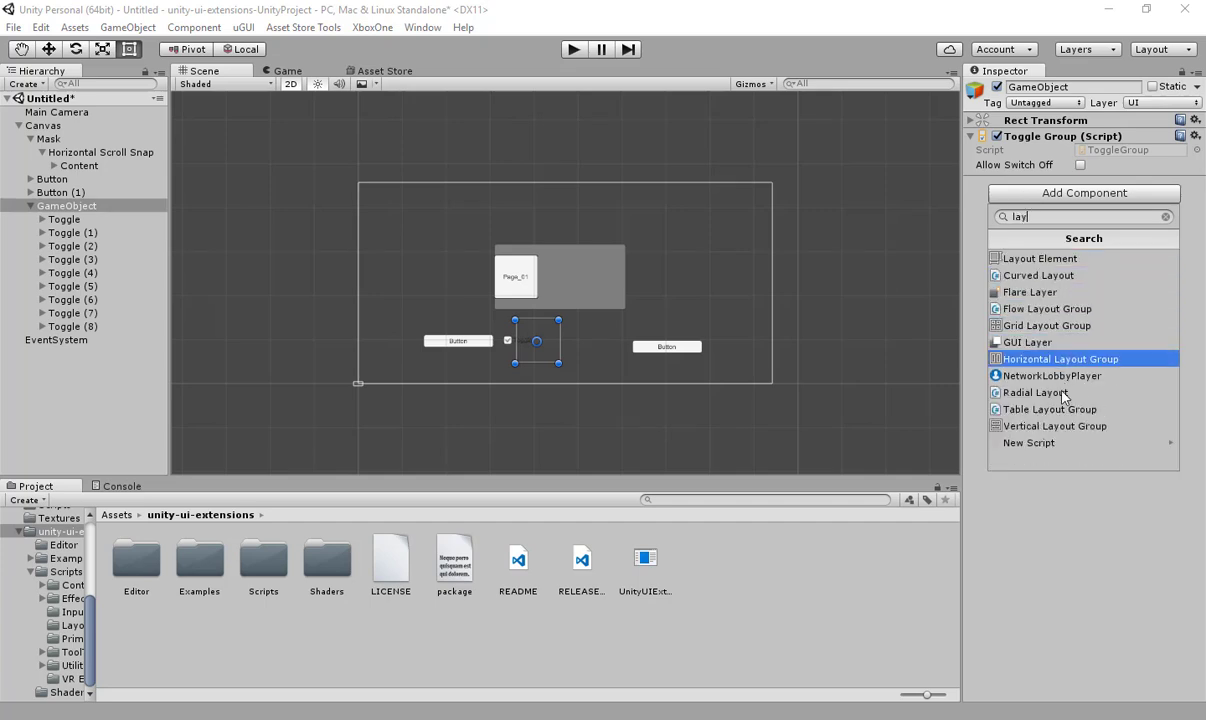
pyautogui.click(1060, 359)
pyautogui.moveTo(561, 365); pyautogui.dragTo(700, 374)
pyautogui.moveTo(626, 367); pyautogui.dragTo(591, 374)
pyautogui.click(389, 344)
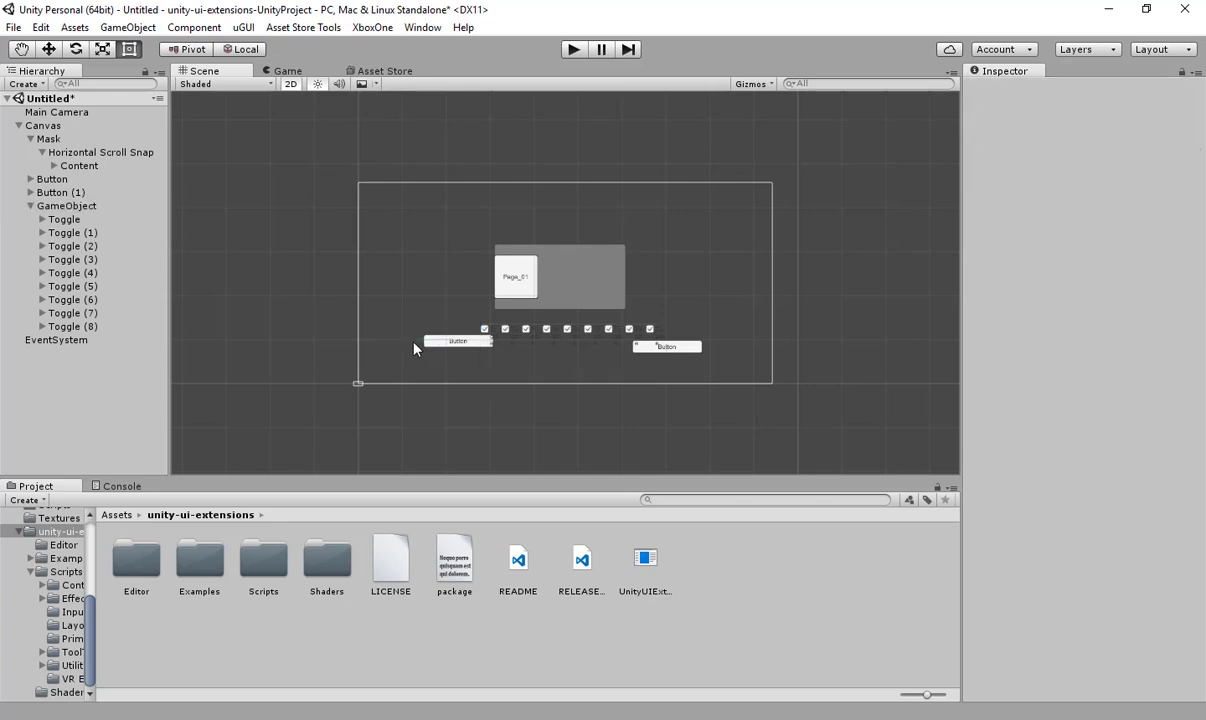
# Move Button further right and Button (1) further left
pyautogui.click(52, 179)
pyautogui.moveTo(695, 351); pyautogui.dragTo(758, 351)
pyautogui.click(436, 341)
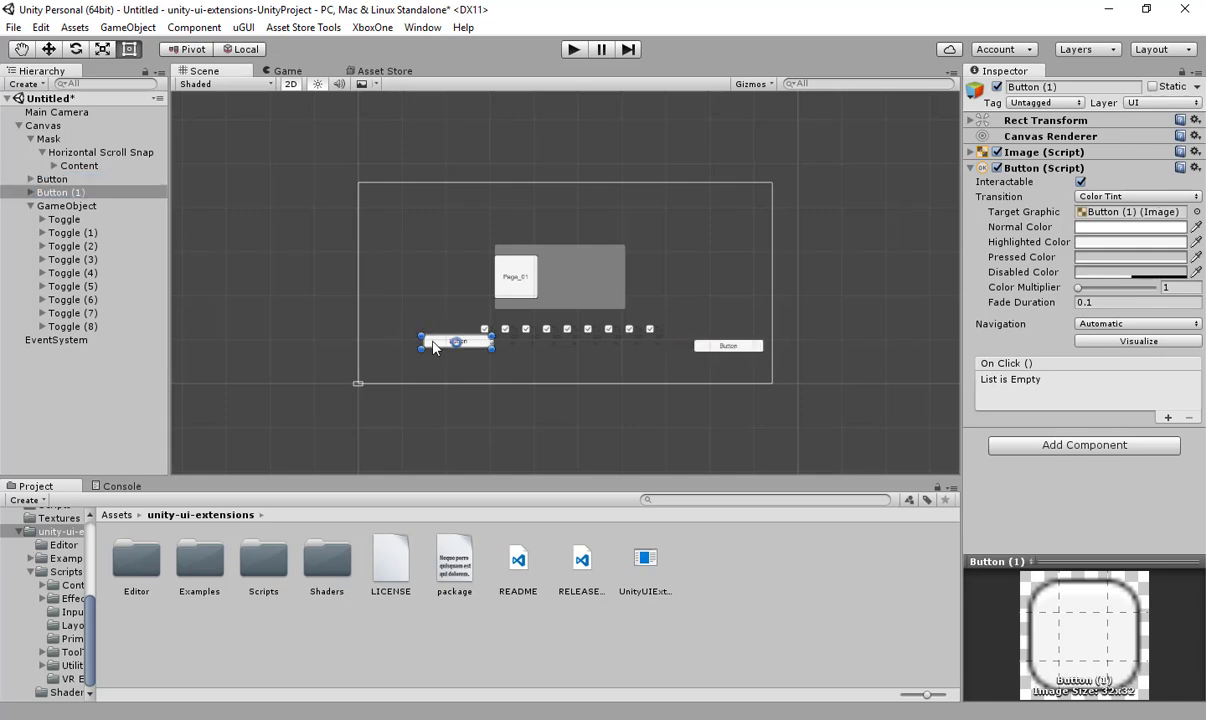
pyautogui.moveTo(436, 341); pyautogui.dragTo(380, 346)
# Resize and reposition the toggle row to fit between the buttons
pyautogui.click(530, 345)
pyautogui.click(84, 205)
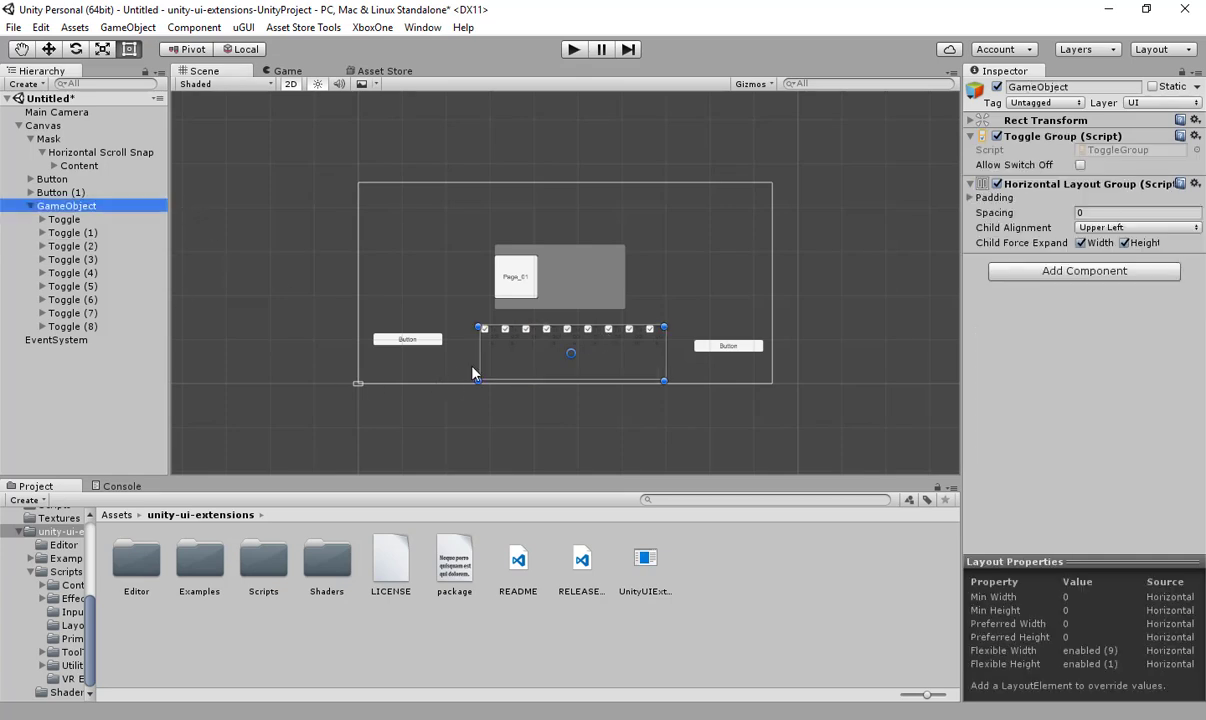
pyautogui.moveTo(478, 329); pyautogui.dragTo(446, 342)
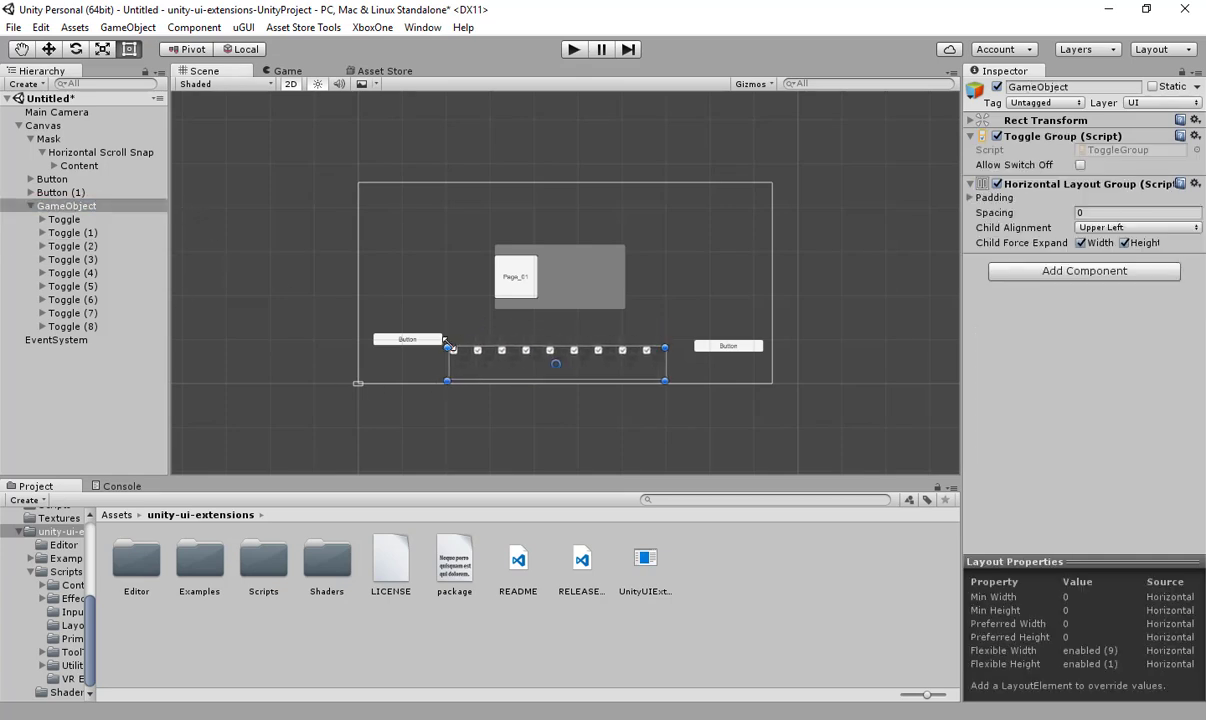
pyautogui.moveTo(624, 371); pyautogui.dragTo(631, 367)
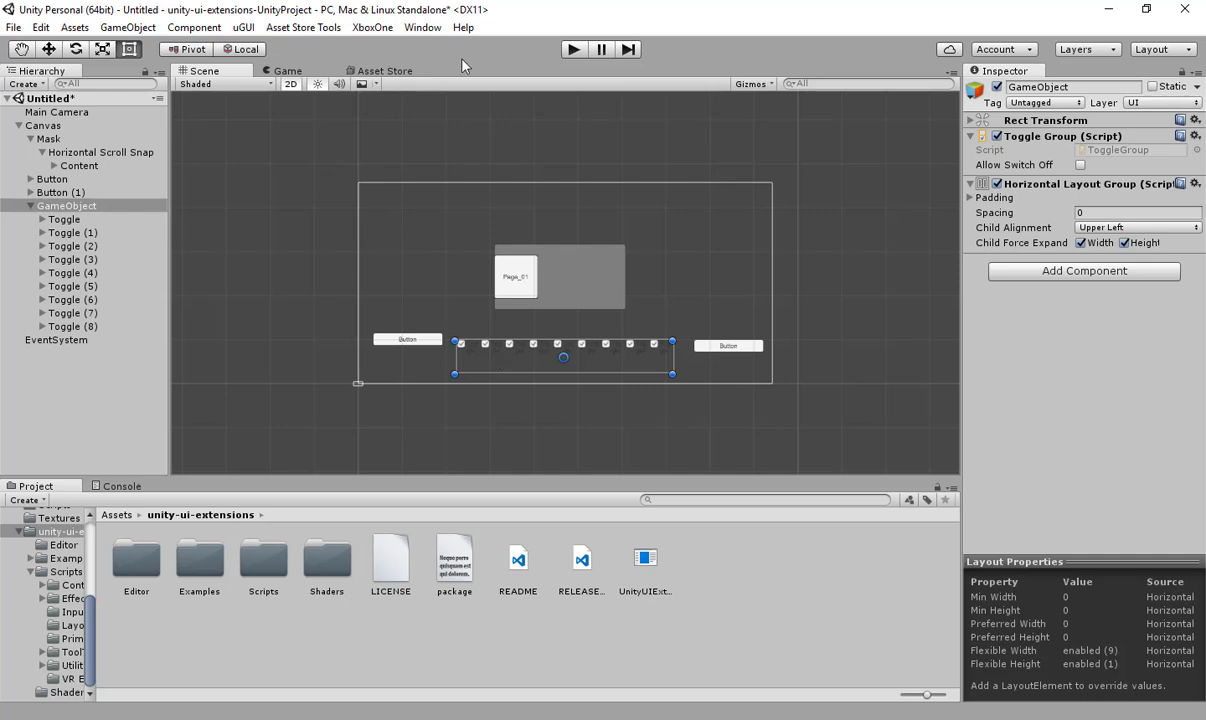
pyautogui.click(82, 152)
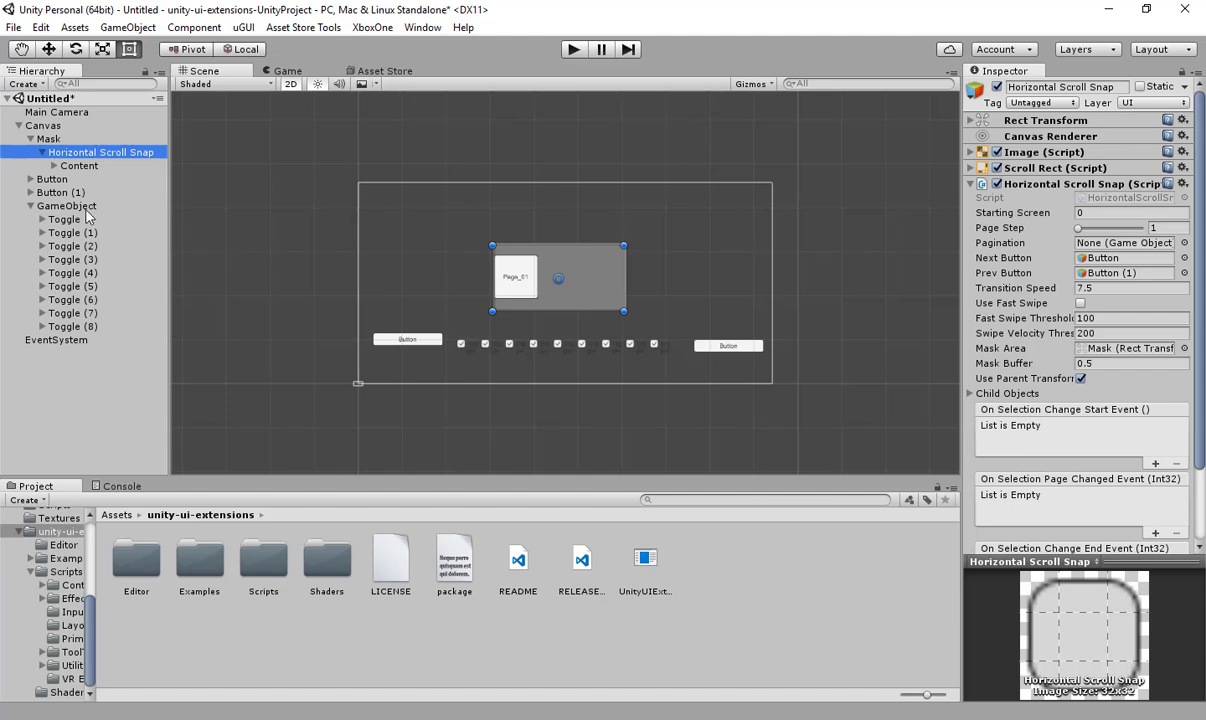
# Rename the toggle GameObject to Pagination and drop it into the scroll snap's Pagination field
pyautogui.click(78, 207)
pyautogui.click(78, 208)
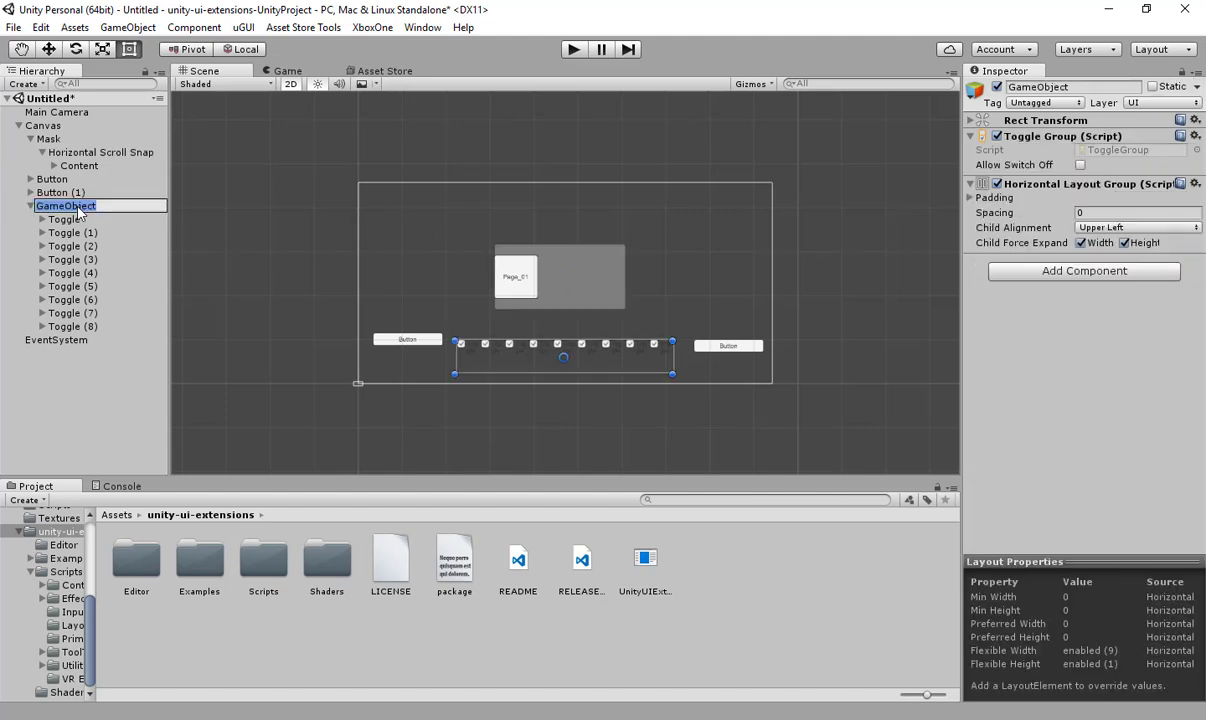
pyautogui.write('Pagination')
pyautogui.press('Return')
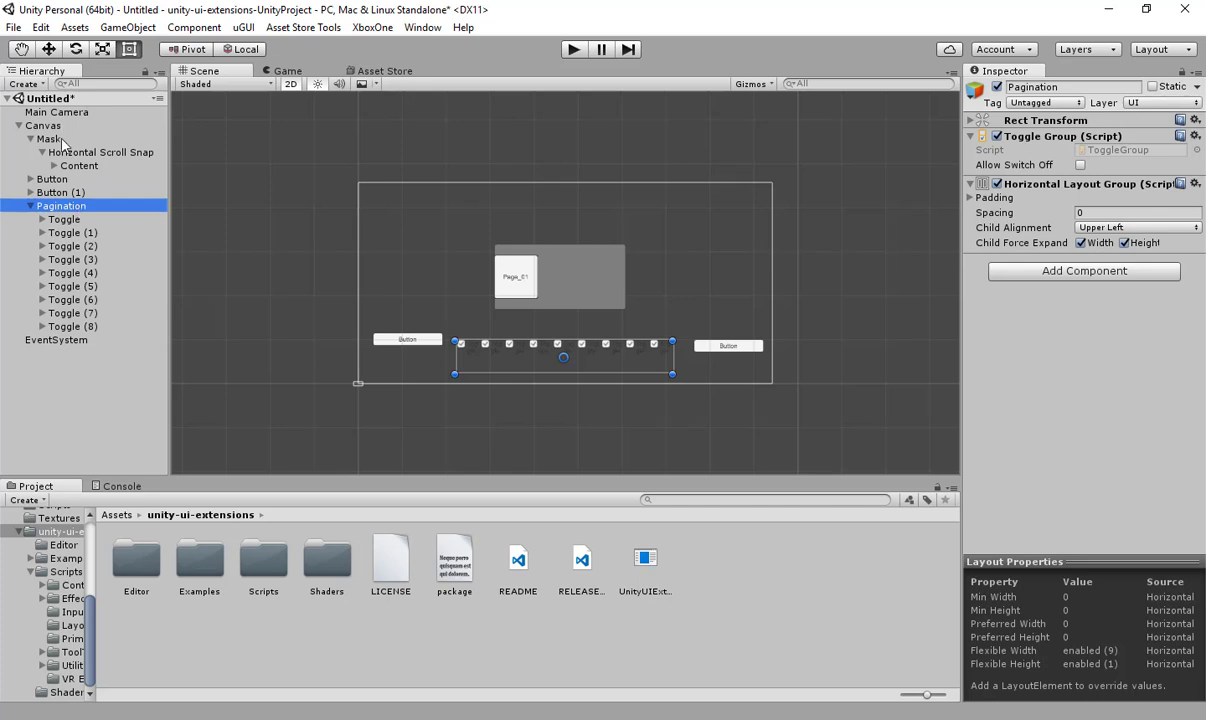
pyautogui.click(62, 152)
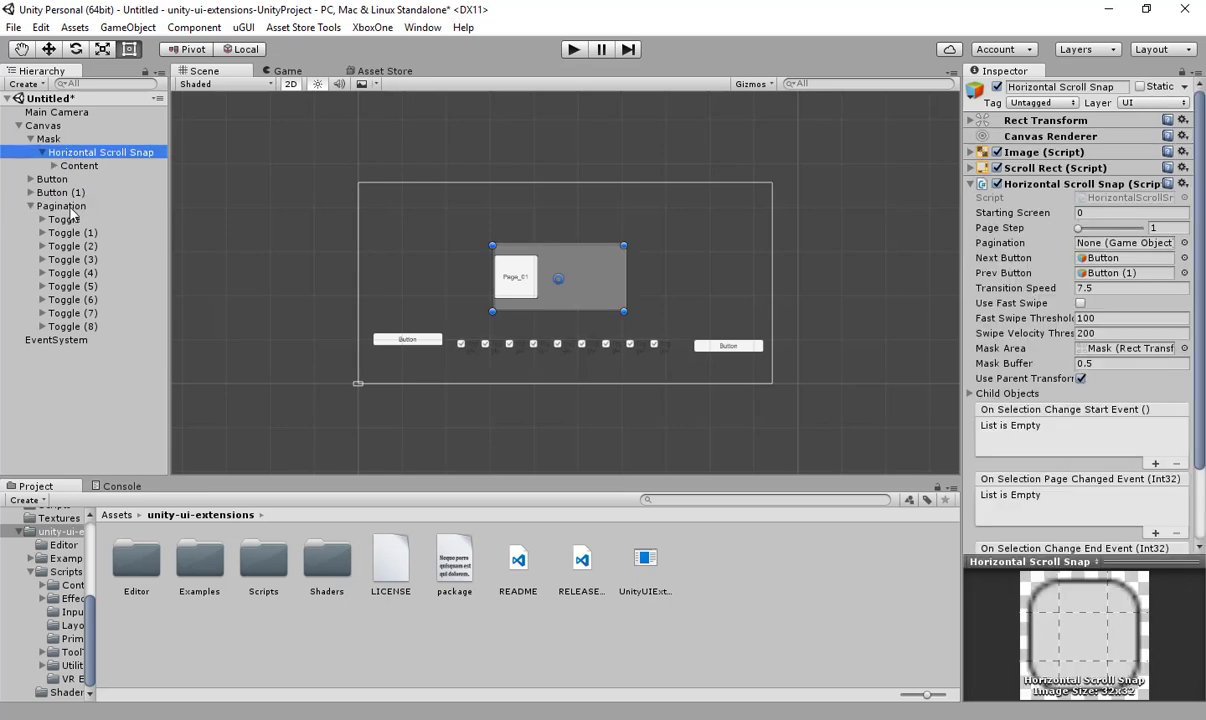
pyautogui.moveTo(62, 205); pyautogui.dragTo(1098, 250)
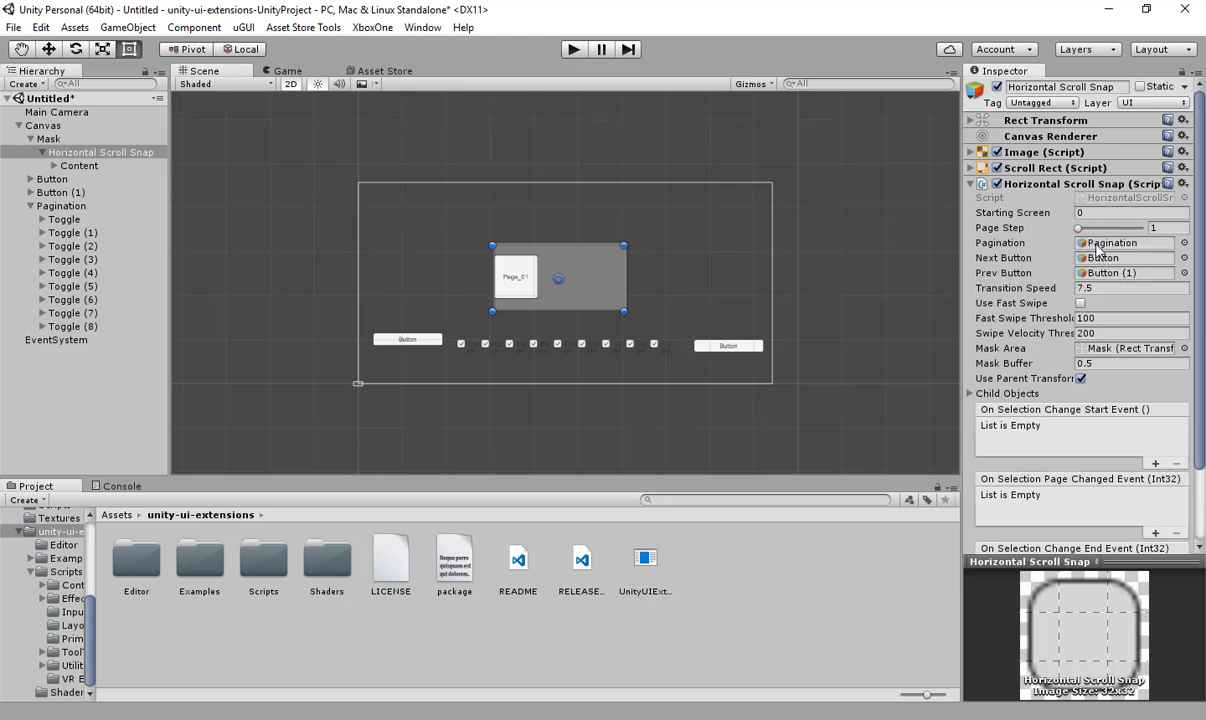
pyautogui.click(573, 50)
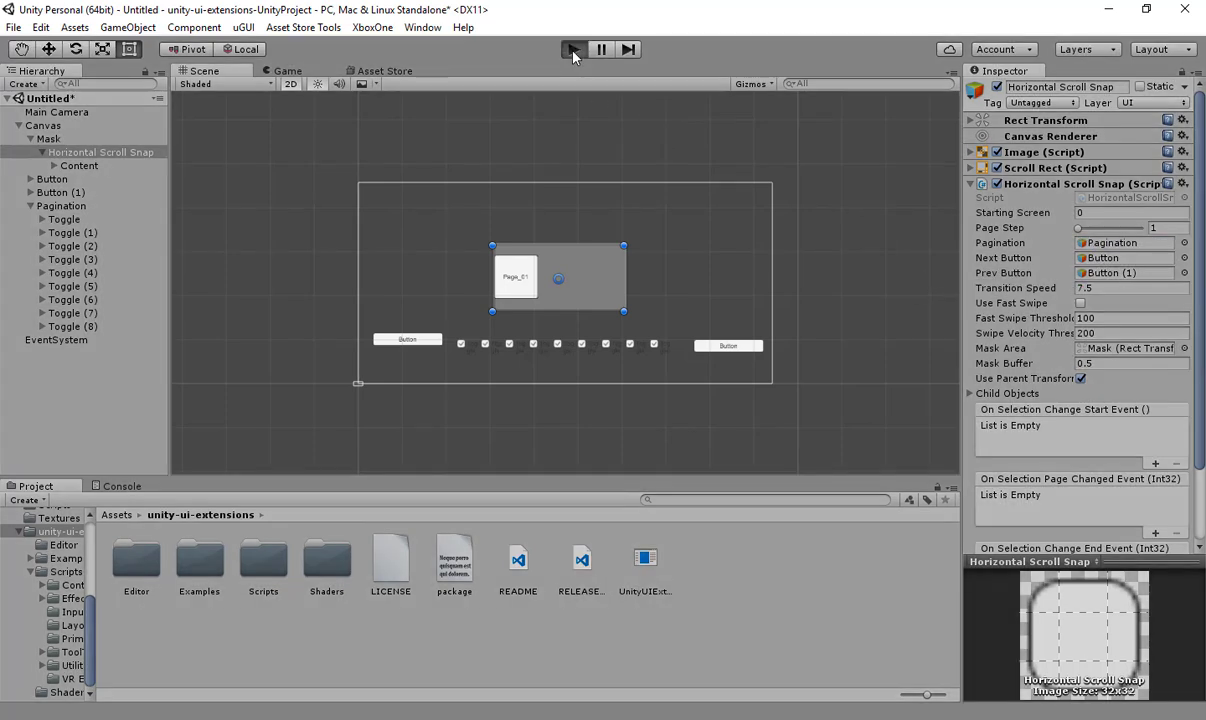
pyautogui.click(905, 408)
pyautogui.click(895, 408)
pyautogui.click(895, 408)
pyautogui.click(895, 408)
pyautogui.click(895, 408)
pyautogui.click(895, 408)
pyautogui.click(895, 408)
pyautogui.click(270, 390)
pyautogui.click(270, 390)
pyautogui.moveTo(506, 281); pyautogui.dragTo(363, 296)
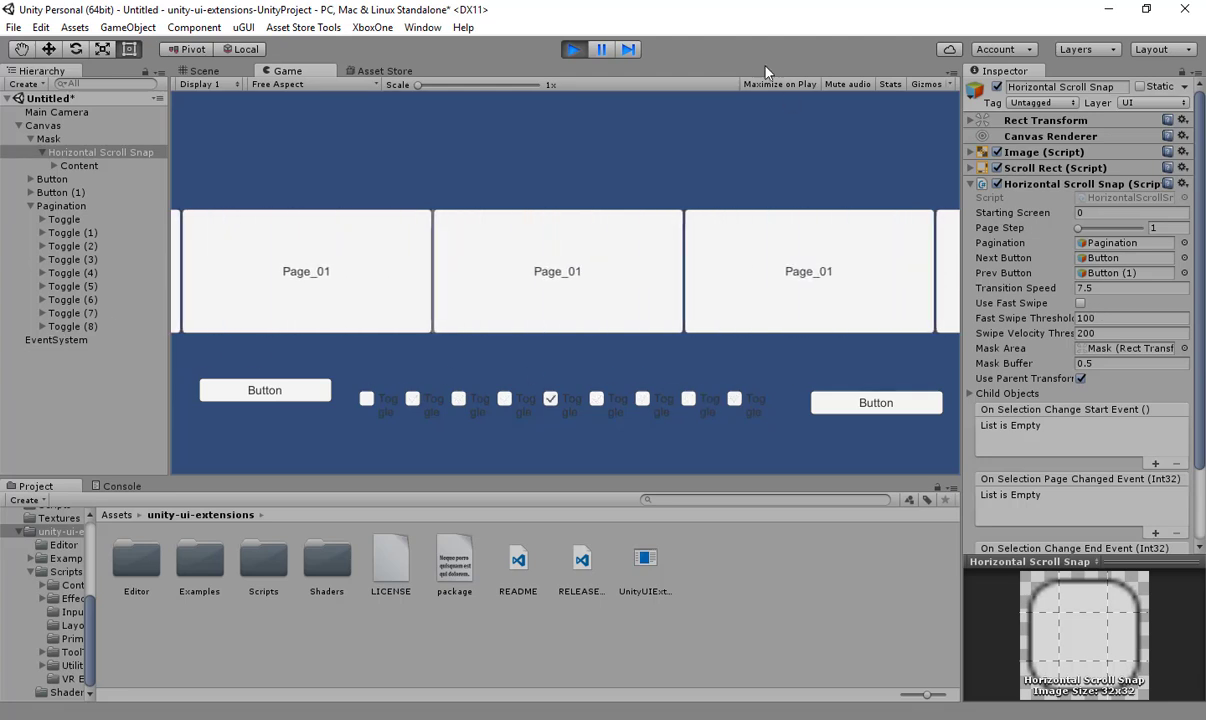
pyautogui.click(573, 49)
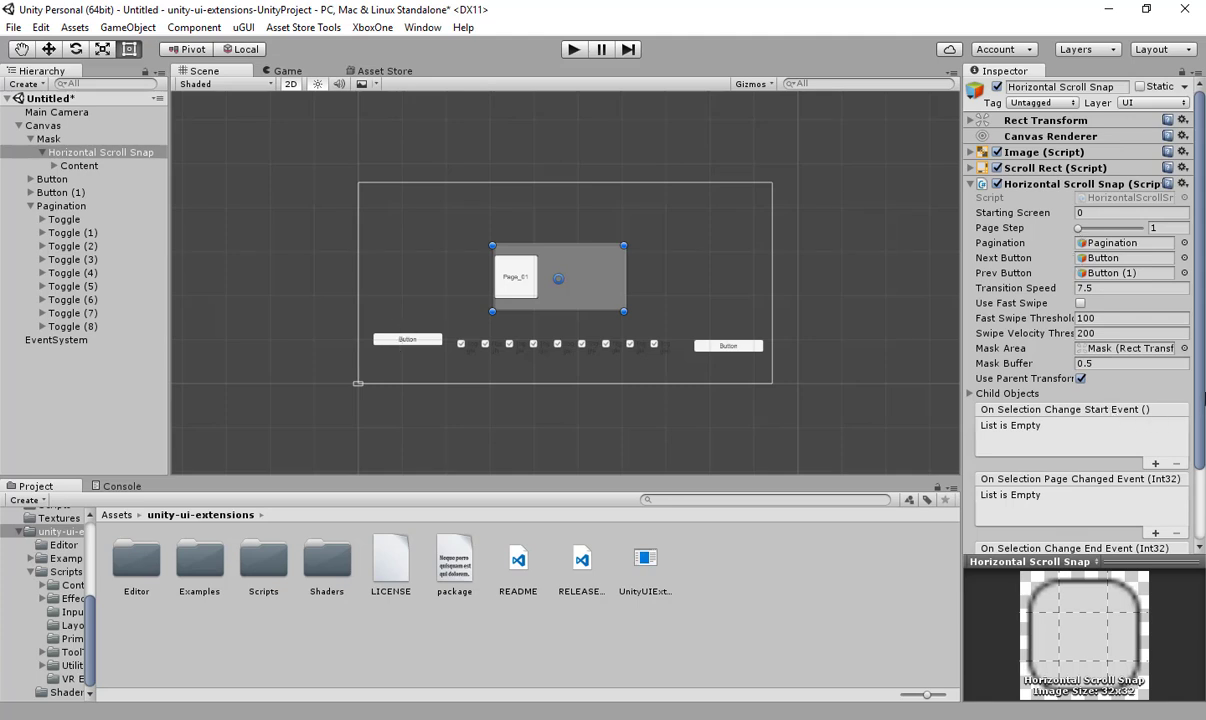
# Create an empty GameObject under Canvas and attach the UpdateScrollSnap script to it
pyautogui.scroll(-3, 1200, 370)
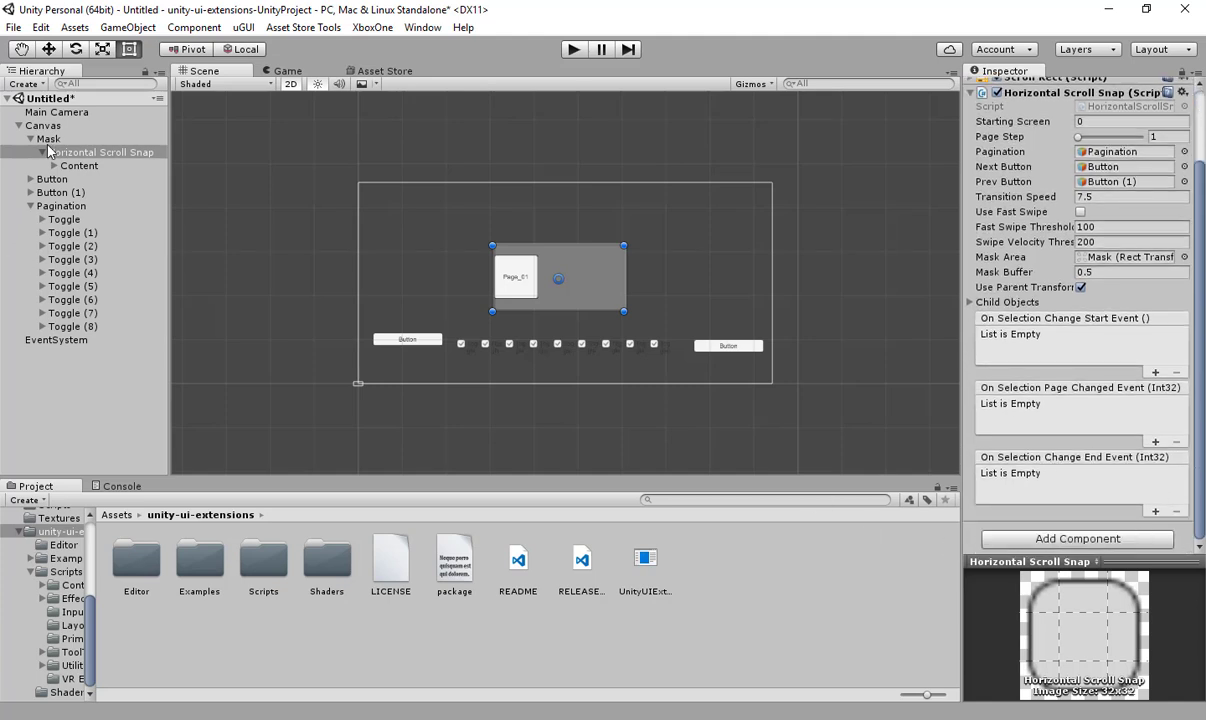
pyautogui.click(45, 126)
pyautogui.rightClick(48, 127)
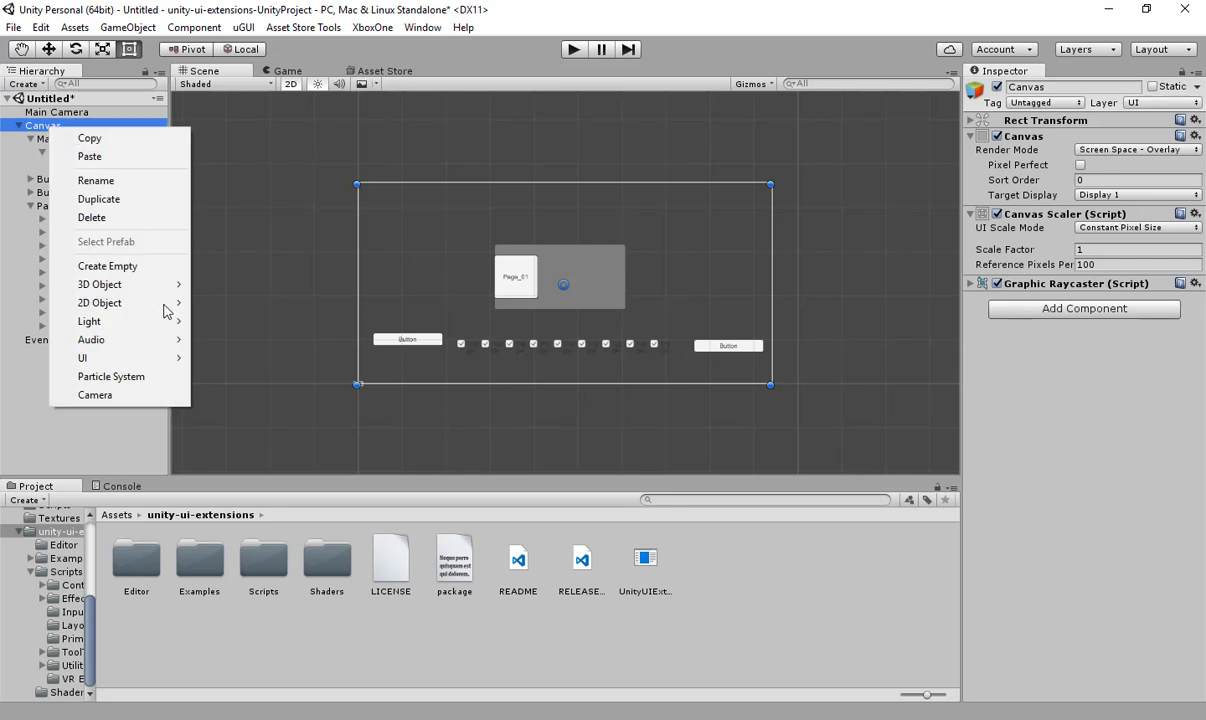
pyautogui.click(139, 263)
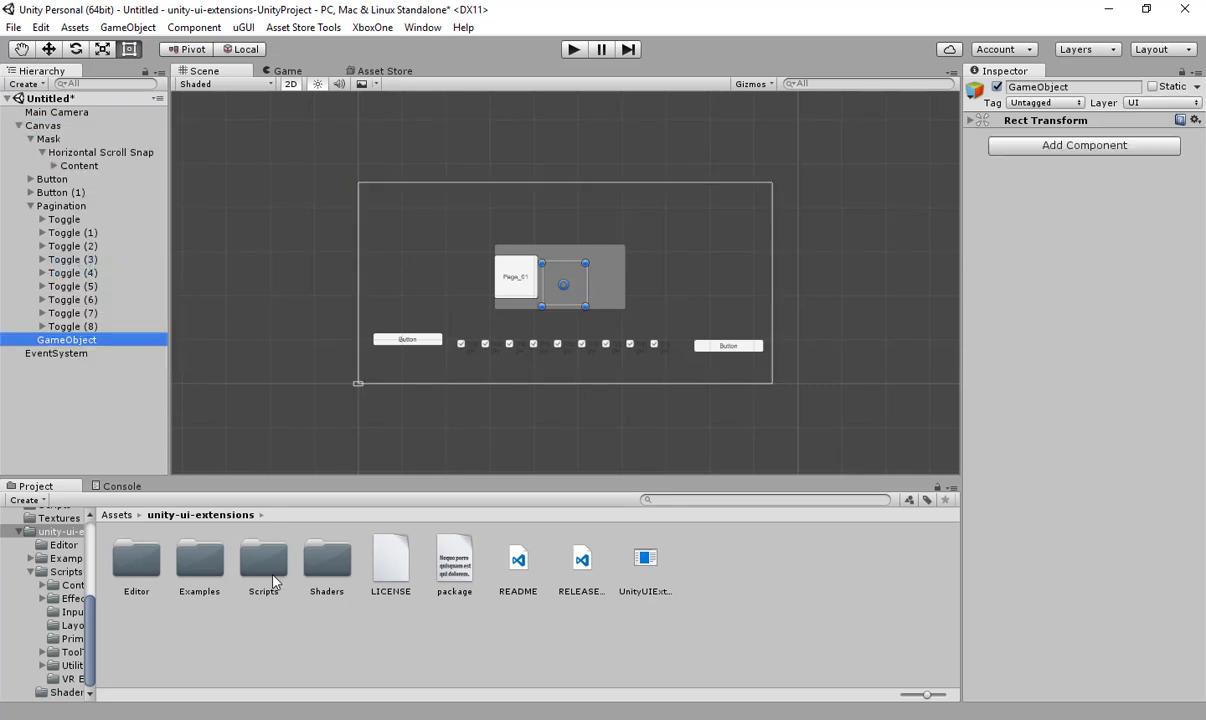
pyautogui.scroll(3, 88, 520)
pyautogui.click(55, 547)
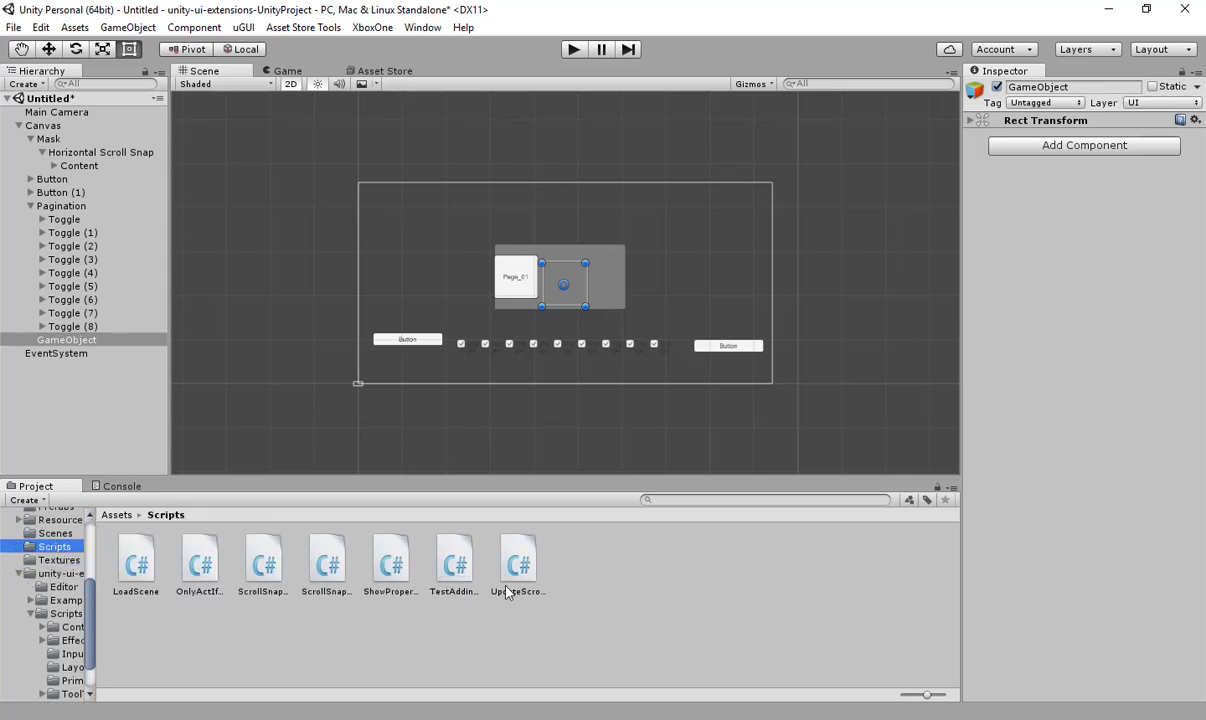
pyautogui.moveTo(533, 580); pyautogui.dragTo(81, 340)
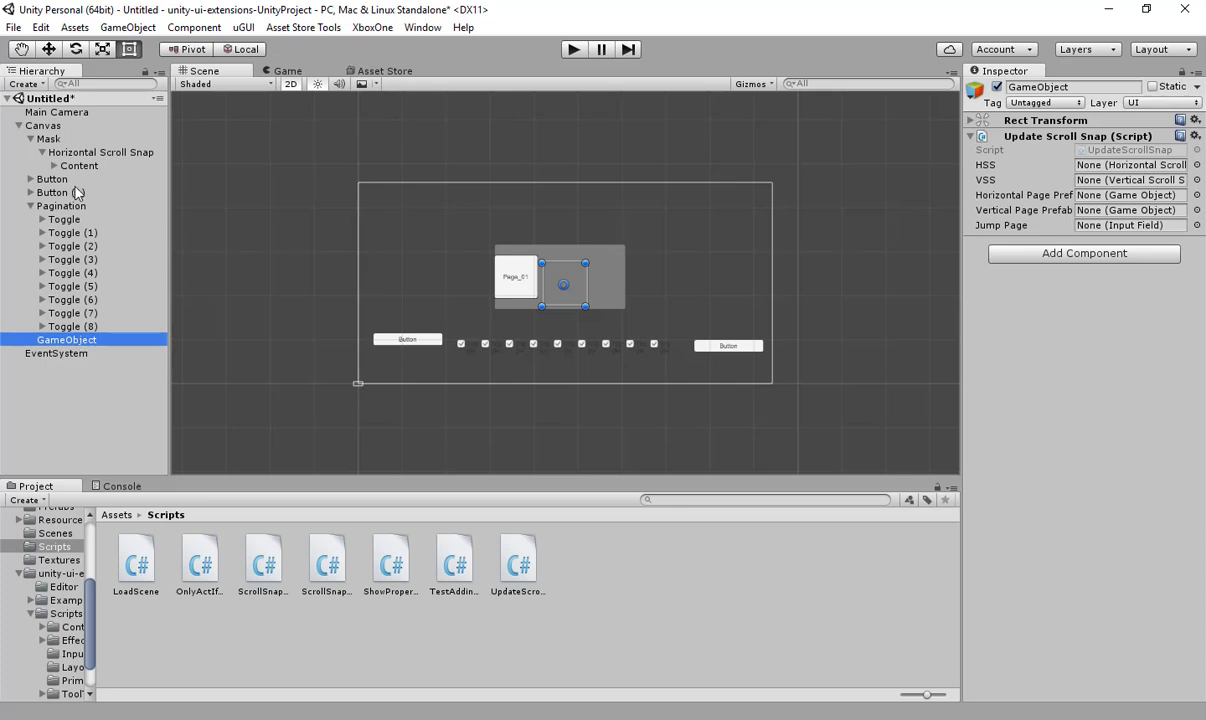
# Add a page-changed event entry calling UpdateScrollSnap.PageChange on the new GameObject
pyautogui.click(91, 153)
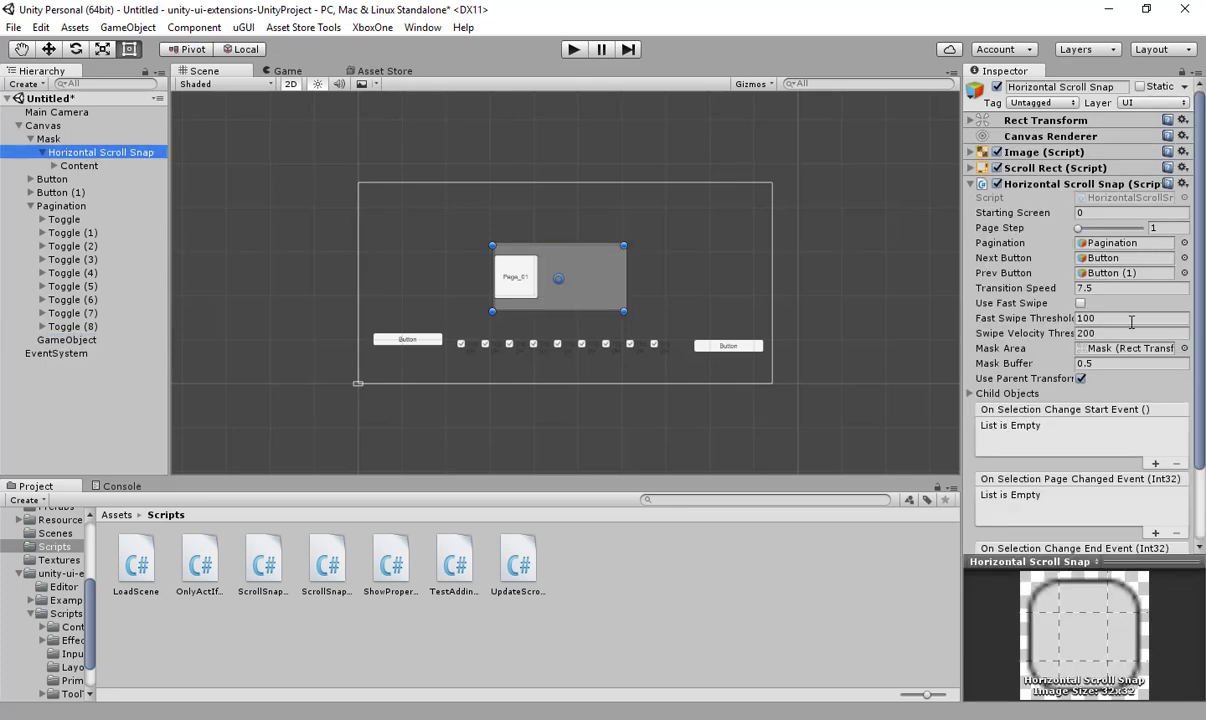
pyautogui.scroll(-3, 1199, 320)
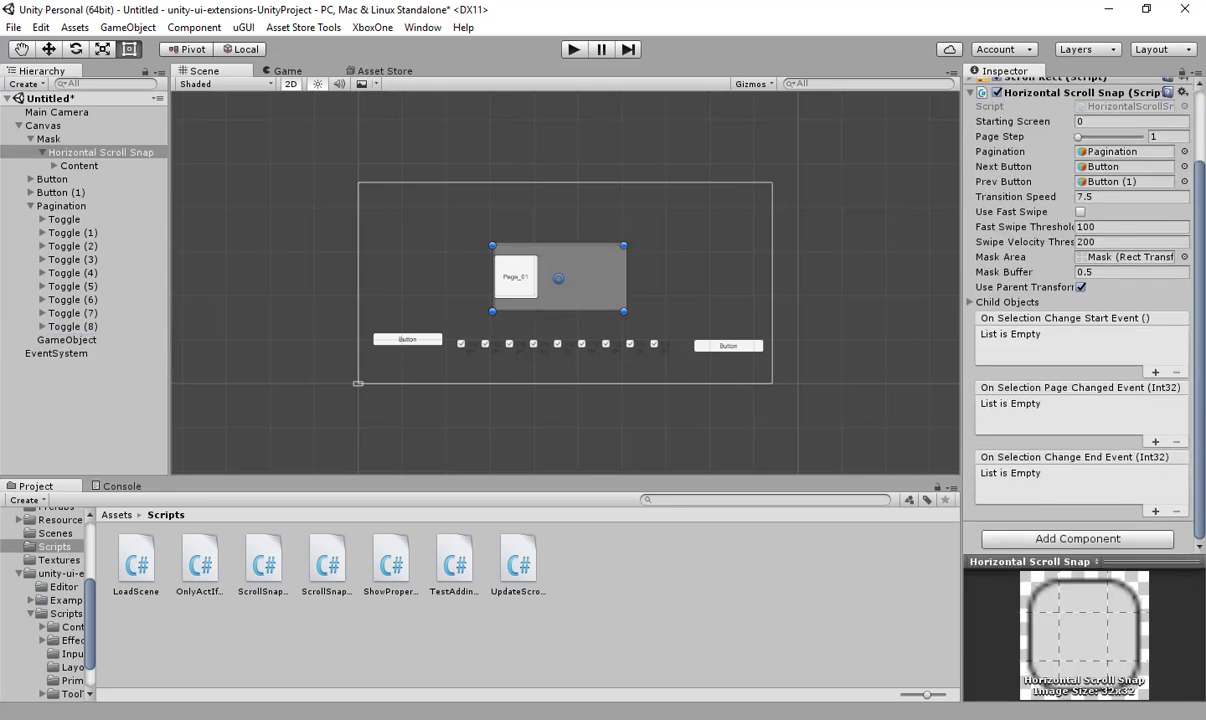
pyautogui.click(1155, 442)
pyautogui.moveTo(72, 339); pyautogui.dragTo(1008, 421)
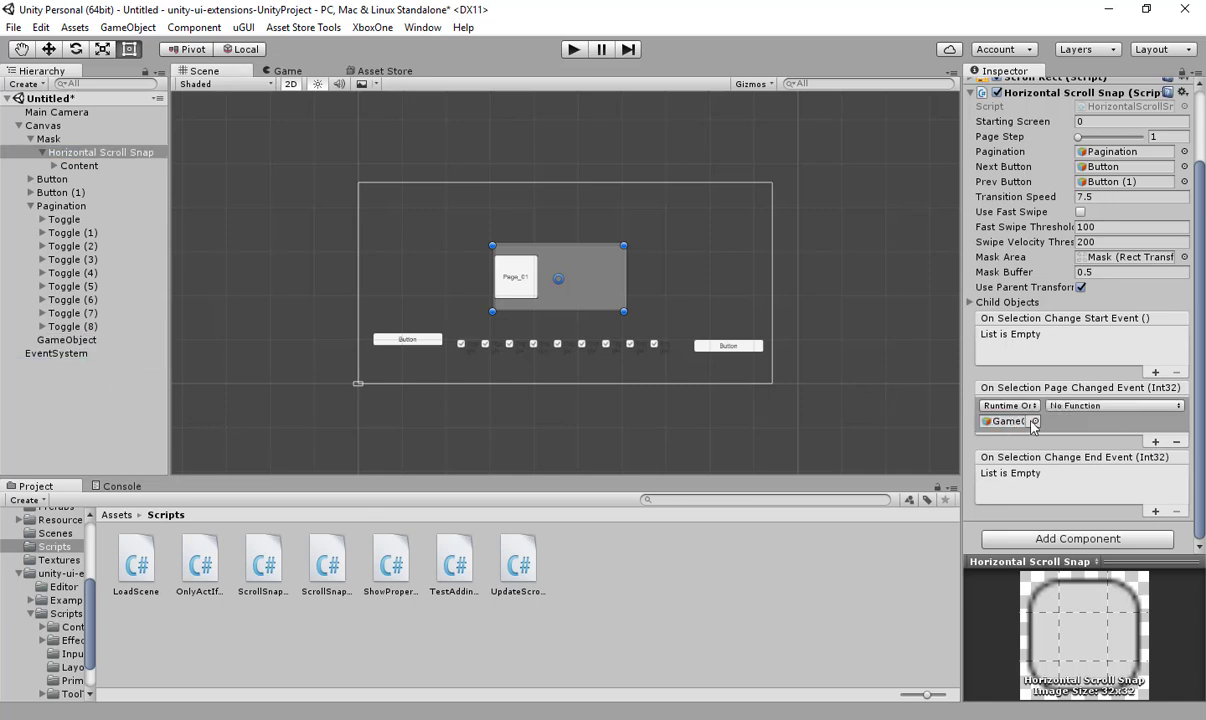
pyautogui.click(1113, 405)
pyautogui.moveTo(1110, 485)
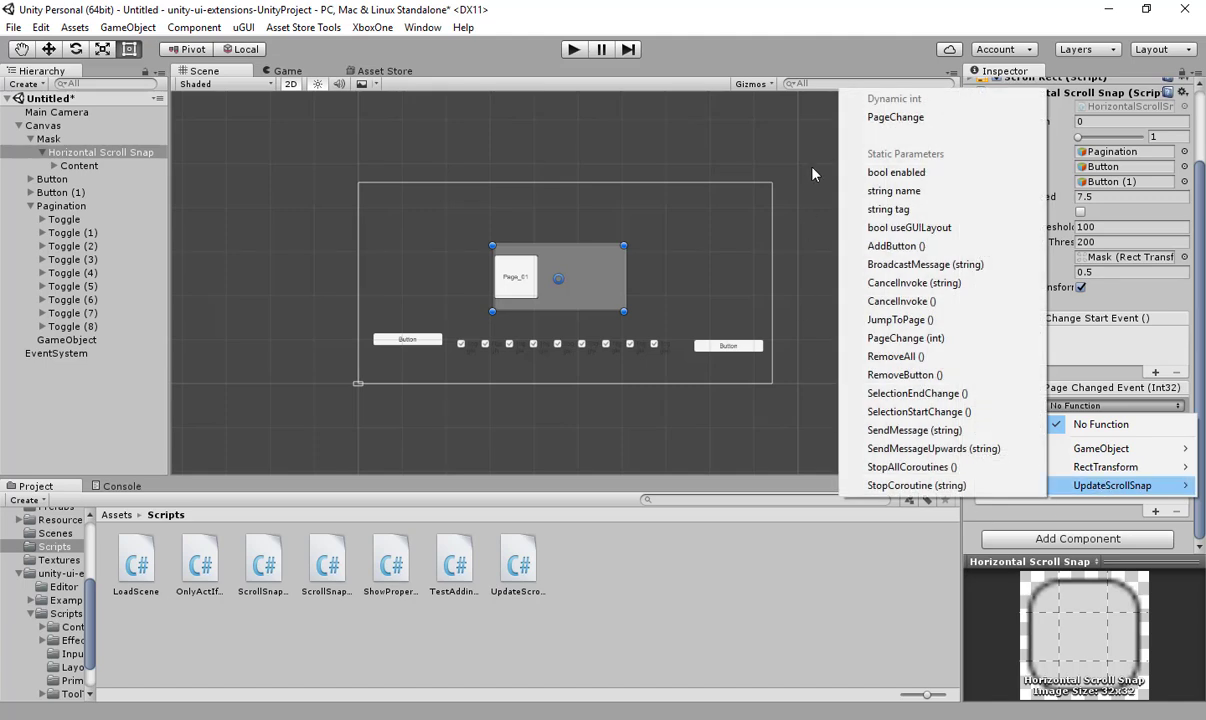
pyautogui.click(913, 118)
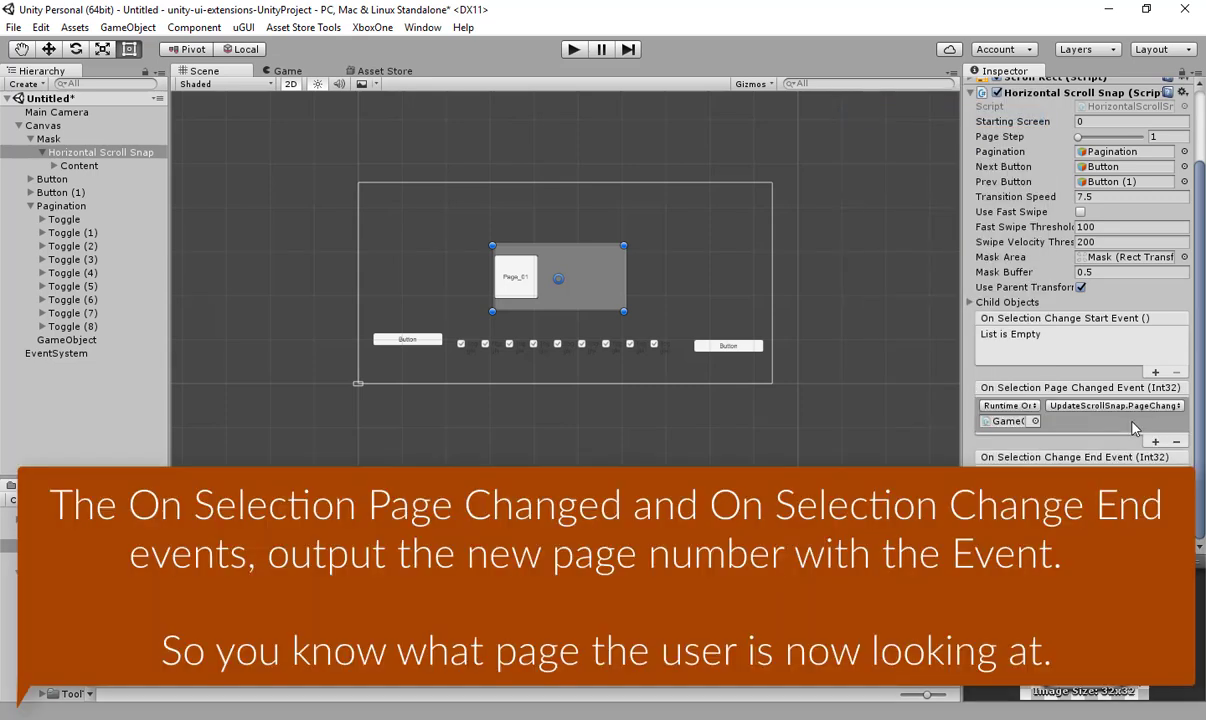
# Run the scene and swipe through pages, logging page changes up to page 8
pyautogui.click(573, 49)
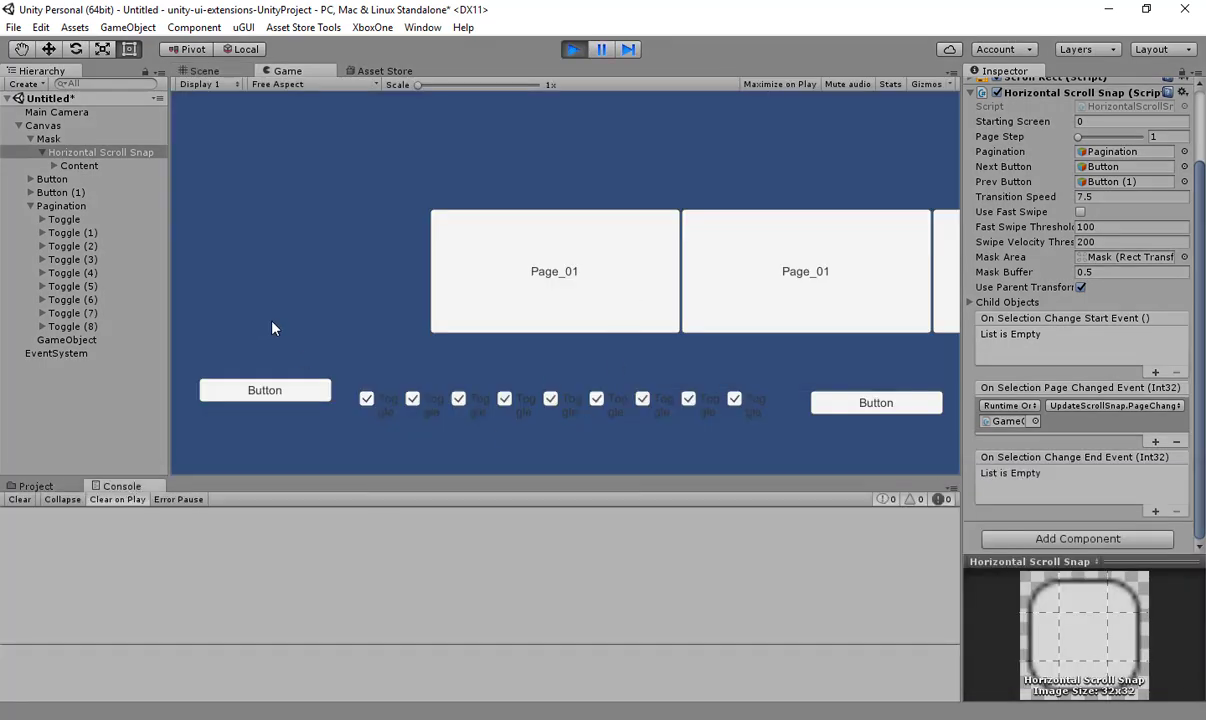
pyautogui.moveTo(773, 269); pyautogui.dragTo(431, 304)
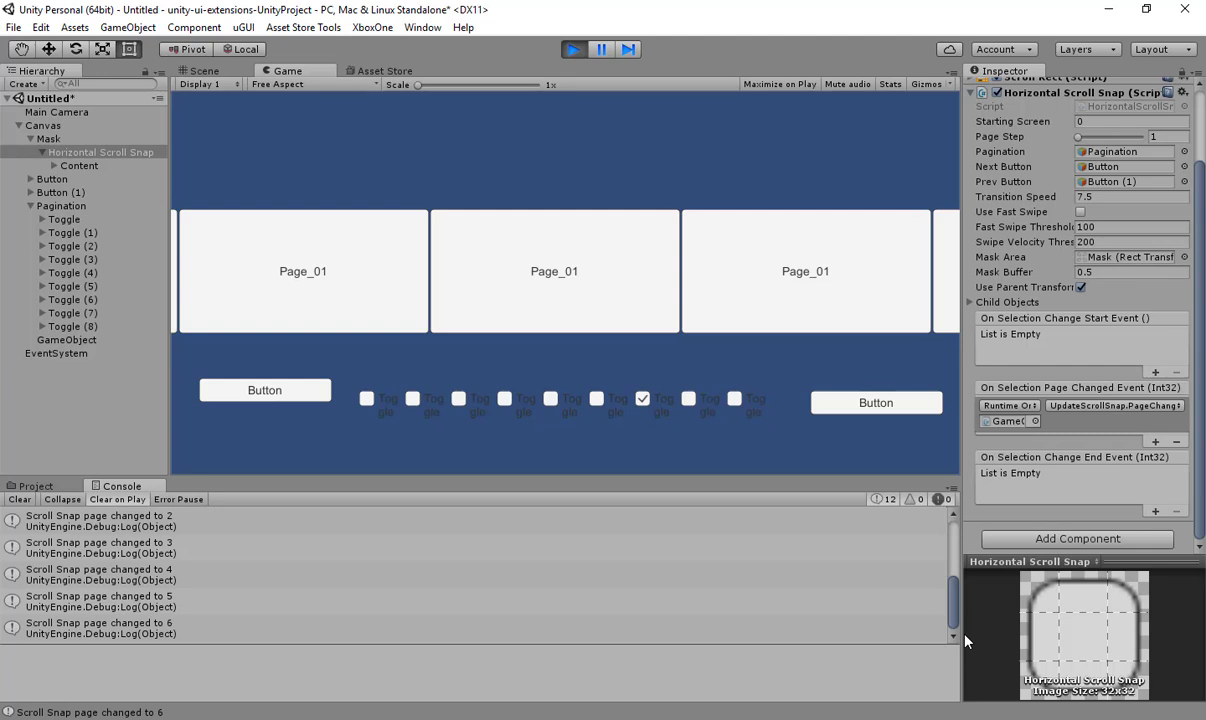
pyautogui.moveTo(880, 304); pyautogui.dragTo(315, 312)
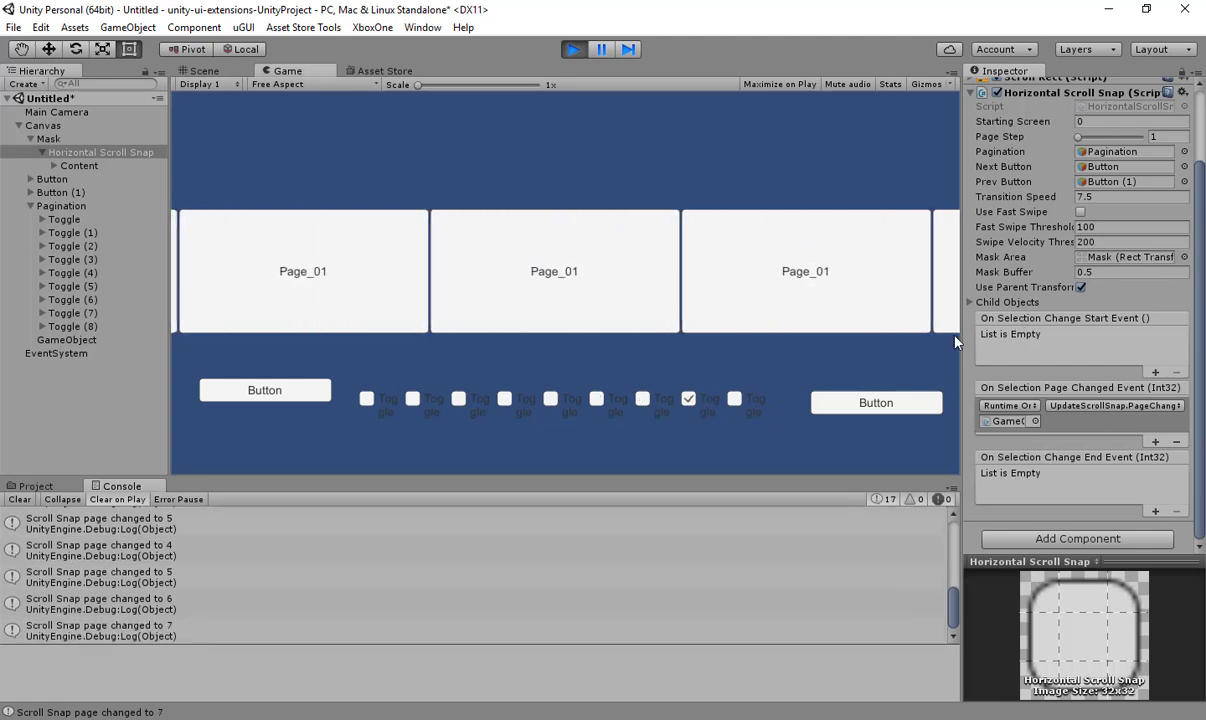
pyautogui.moveTo(810, 277); pyautogui.dragTo(714, 285)
pyautogui.moveTo(843, 288); pyautogui.dragTo(732, 301)
# Swap the Page Changed Event entry for an End Event calling UpdateScrollSnap.PageChange on GameObject
pyautogui.click(1176, 441)
pyautogui.click(1156, 511)
pyautogui.moveTo(67, 340); pyautogui.dragTo(1005, 490)
pyautogui.click(1118, 475)
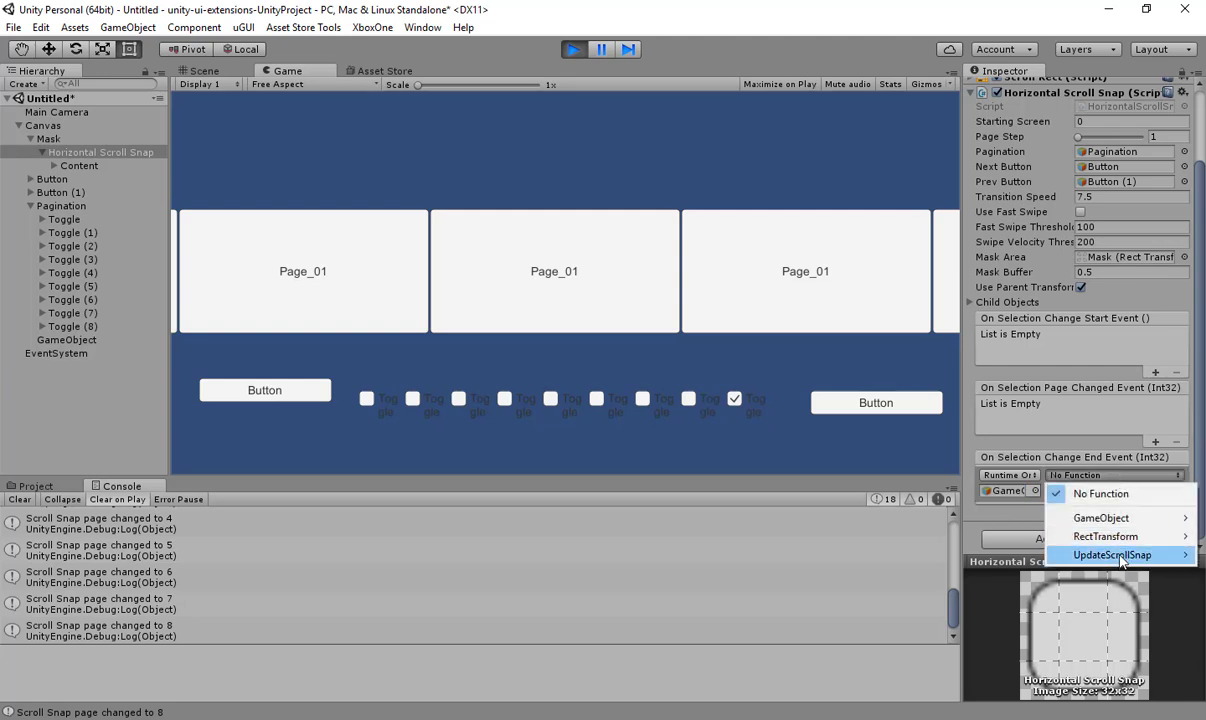
pyautogui.moveTo(1100, 554)
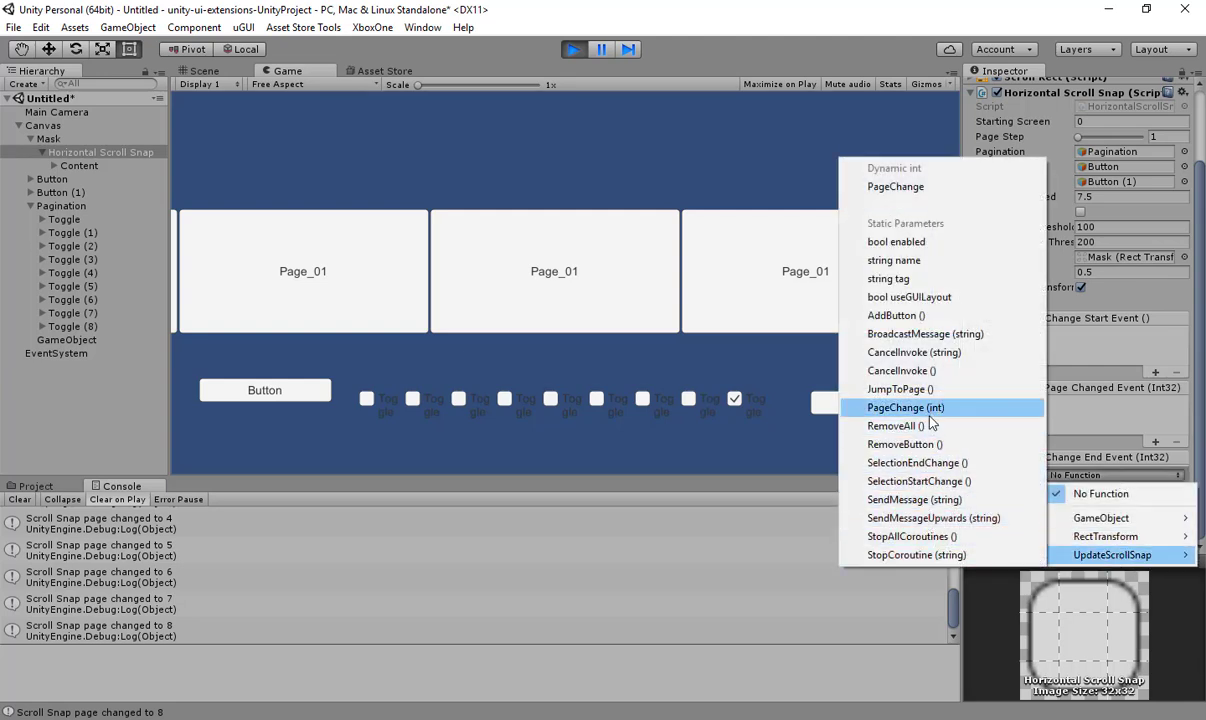
pyautogui.click(897, 187)
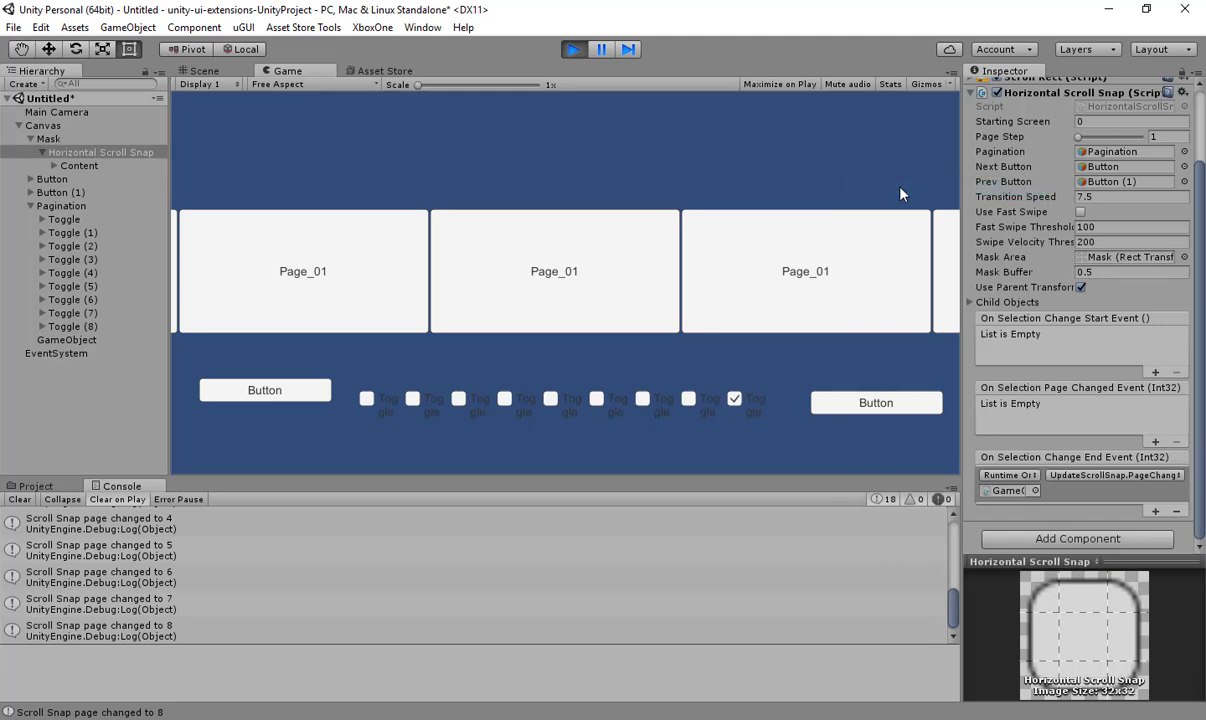
# Restart Play mode and rewire the End Event to dynamic UpdateScrollSnap.PageChange, removing the Page Changed entry
pyautogui.click(575, 50)
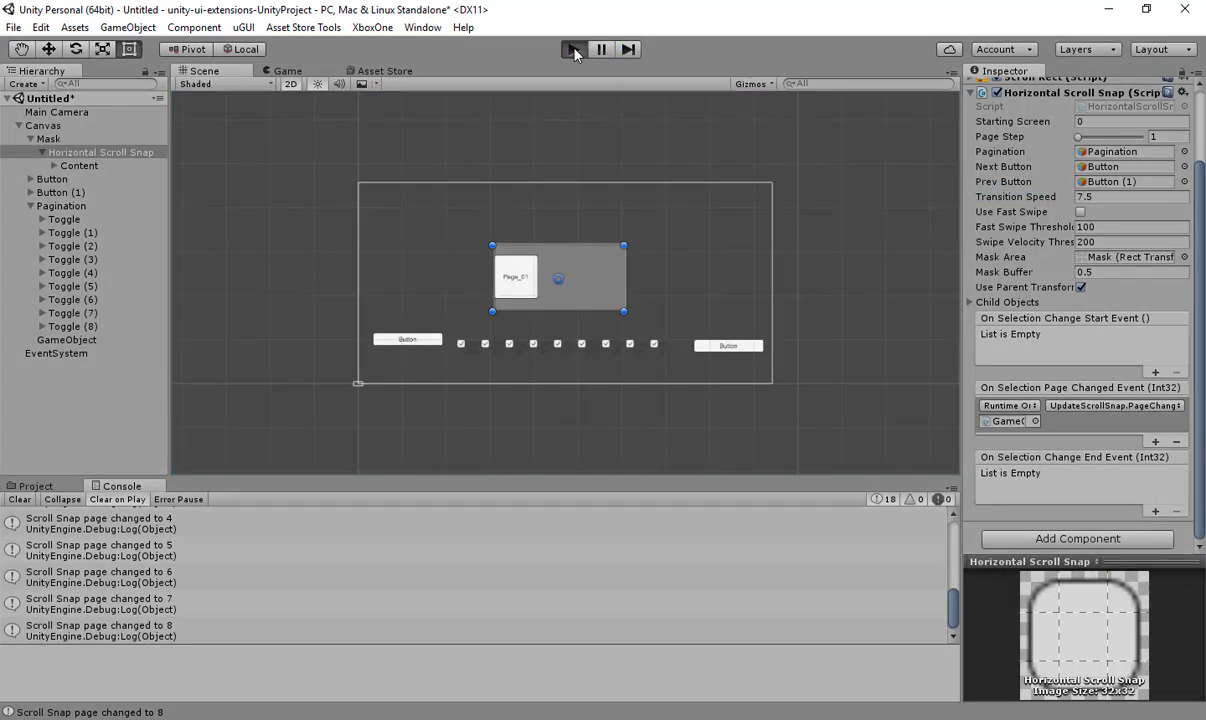
pyautogui.click(573, 49)
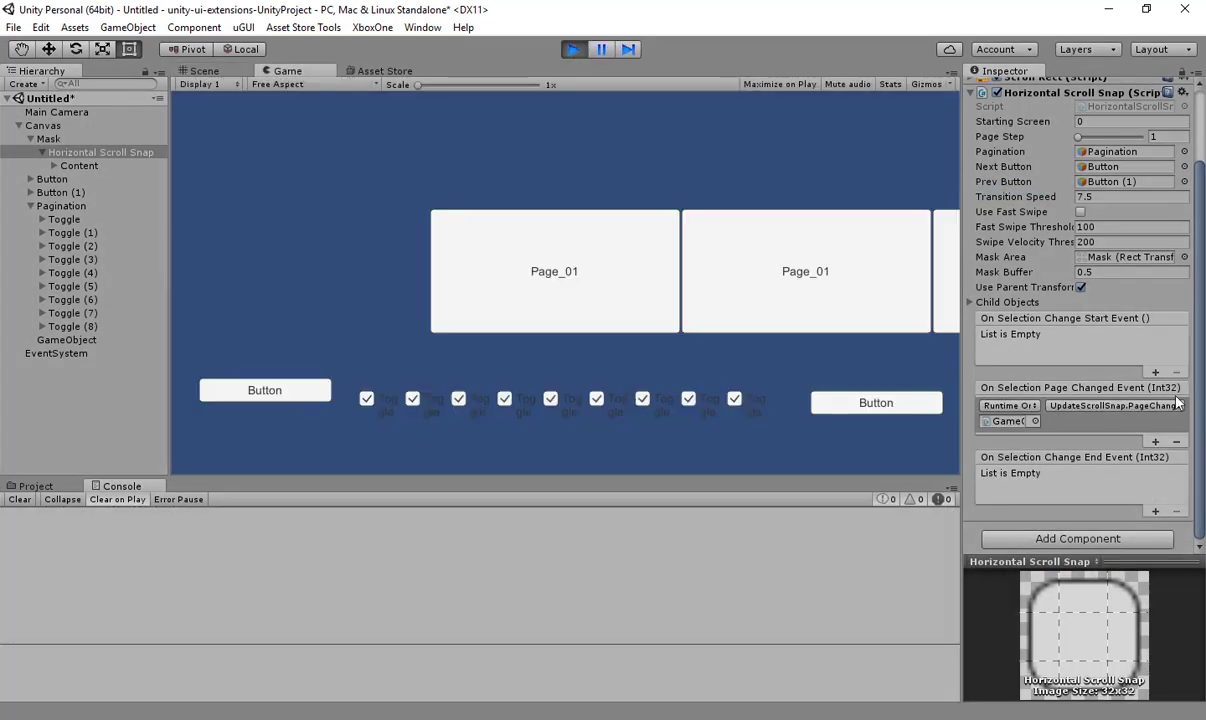
pyautogui.click(1176, 441)
pyautogui.click(1155, 511)
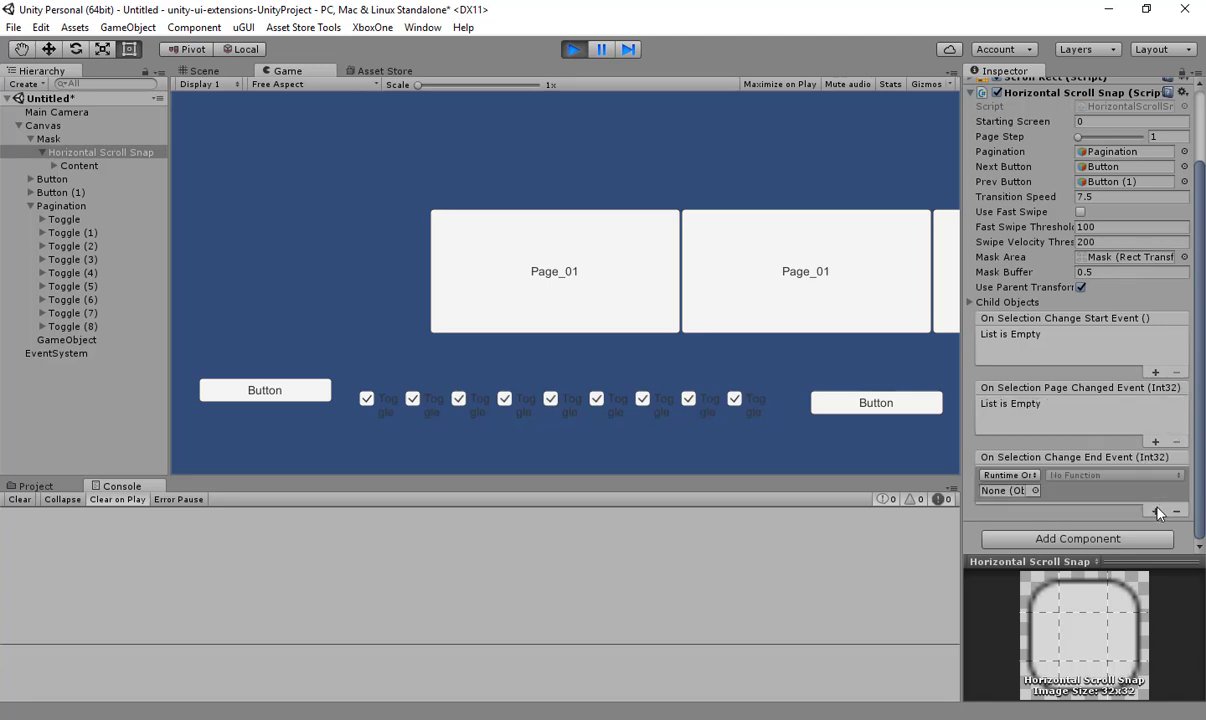
pyautogui.moveTo(67, 341); pyautogui.dragTo(1005, 490)
pyautogui.click(1136, 476)
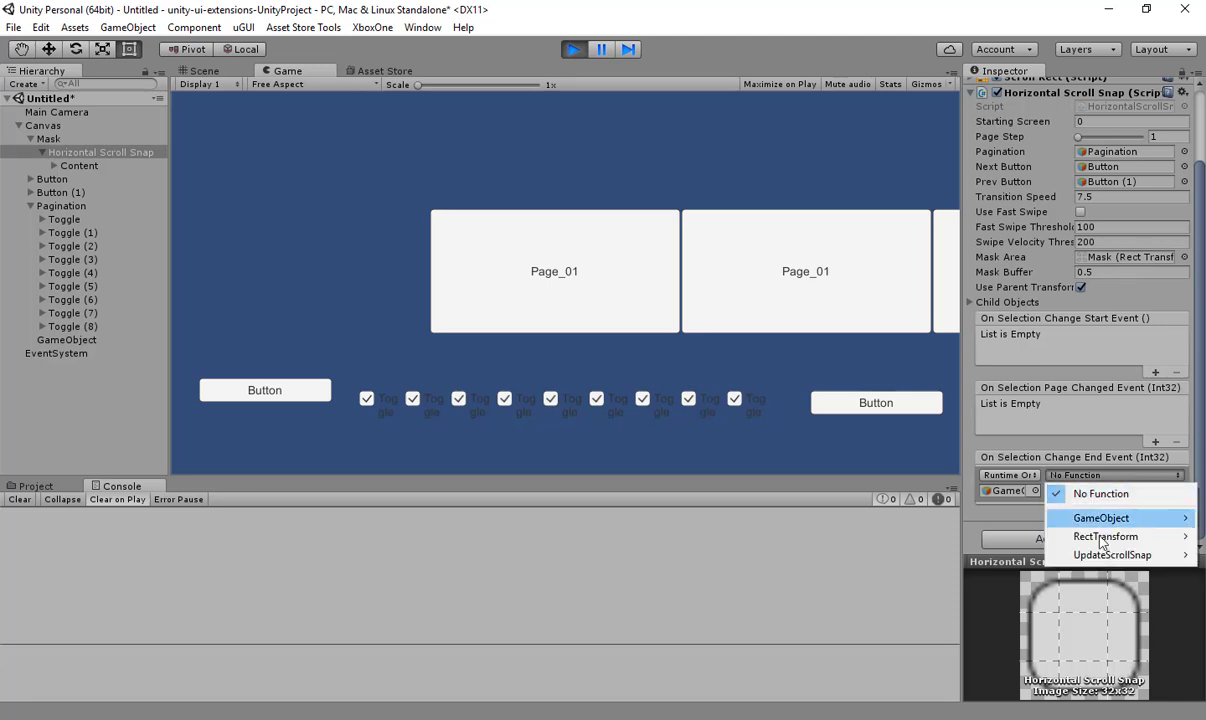
pyautogui.moveTo(1110, 554)
pyautogui.click(895, 186)
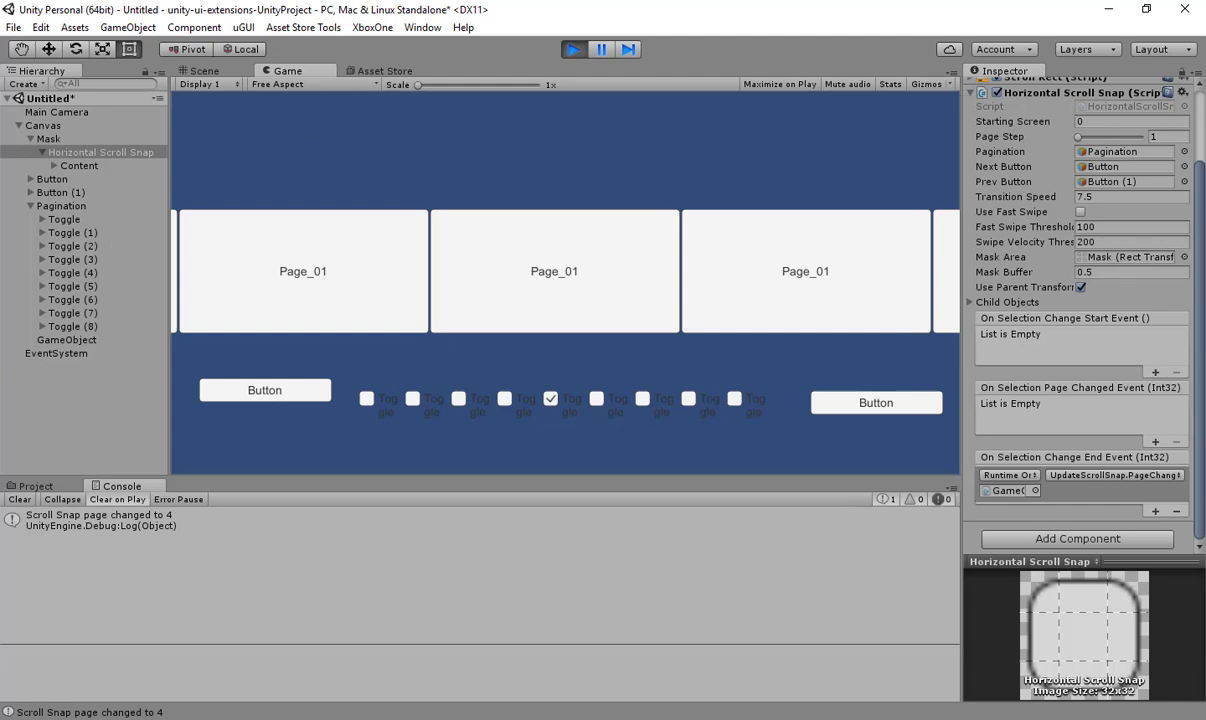
# After swiping through the pages to test End Event logging, scroll the Inspector back to the top
pyautogui.scroll(3, 1203, 113)
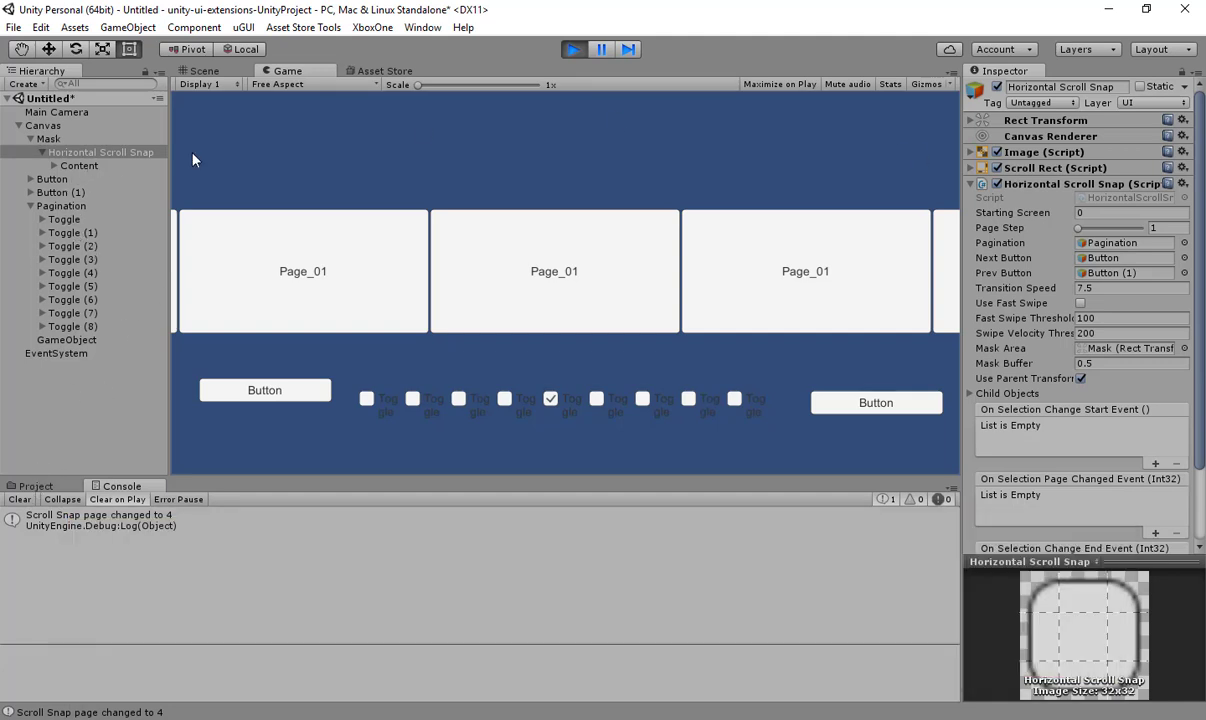
# Stop Play mode and start a new scene without saving the old one
pyautogui.click(13, 27)
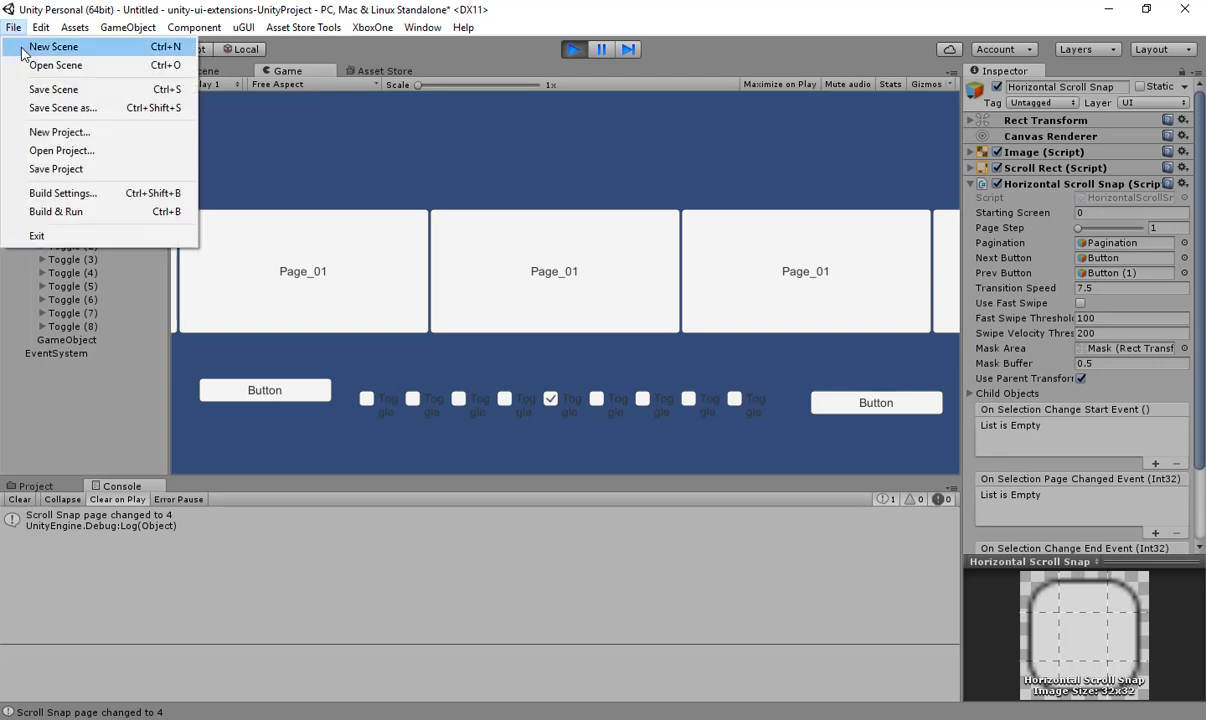
pyautogui.click(38, 46)
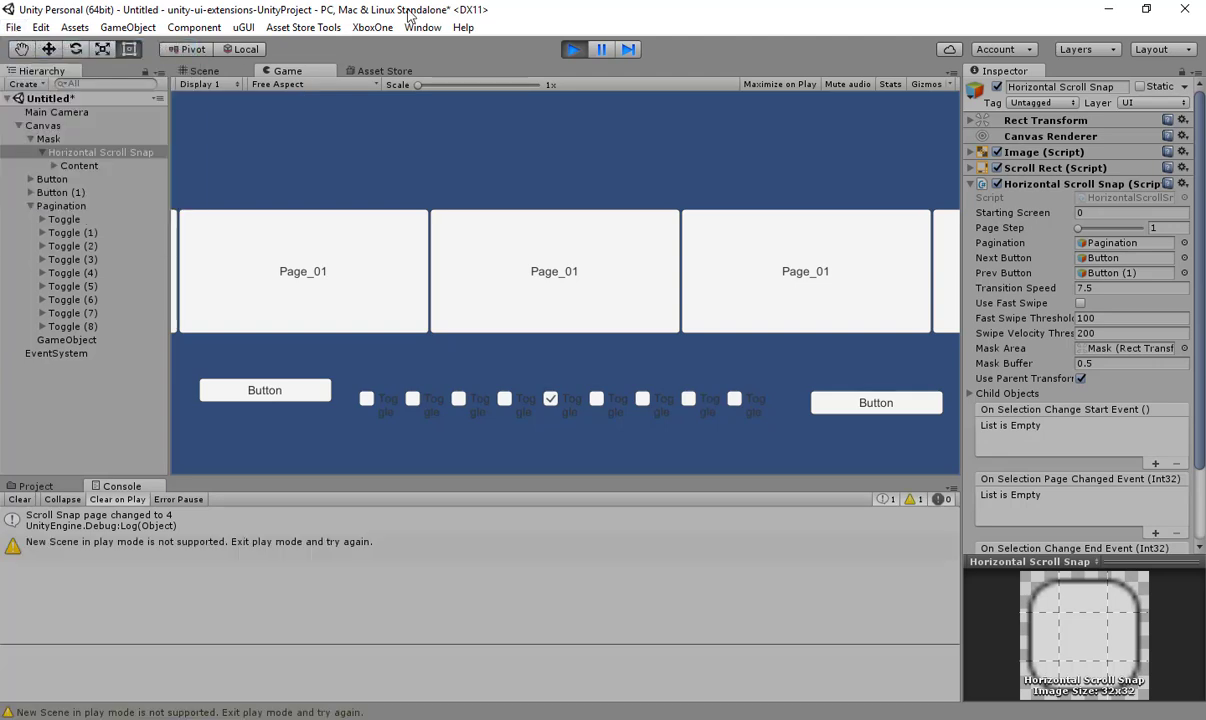
pyautogui.click(573, 49)
pyautogui.click(13, 27)
pyautogui.click(38, 45)
pyautogui.click(652, 403)
# Add a Vertical Scroll Snap from GameObject > UI > Extensions
pyautogui.click(127, 27)
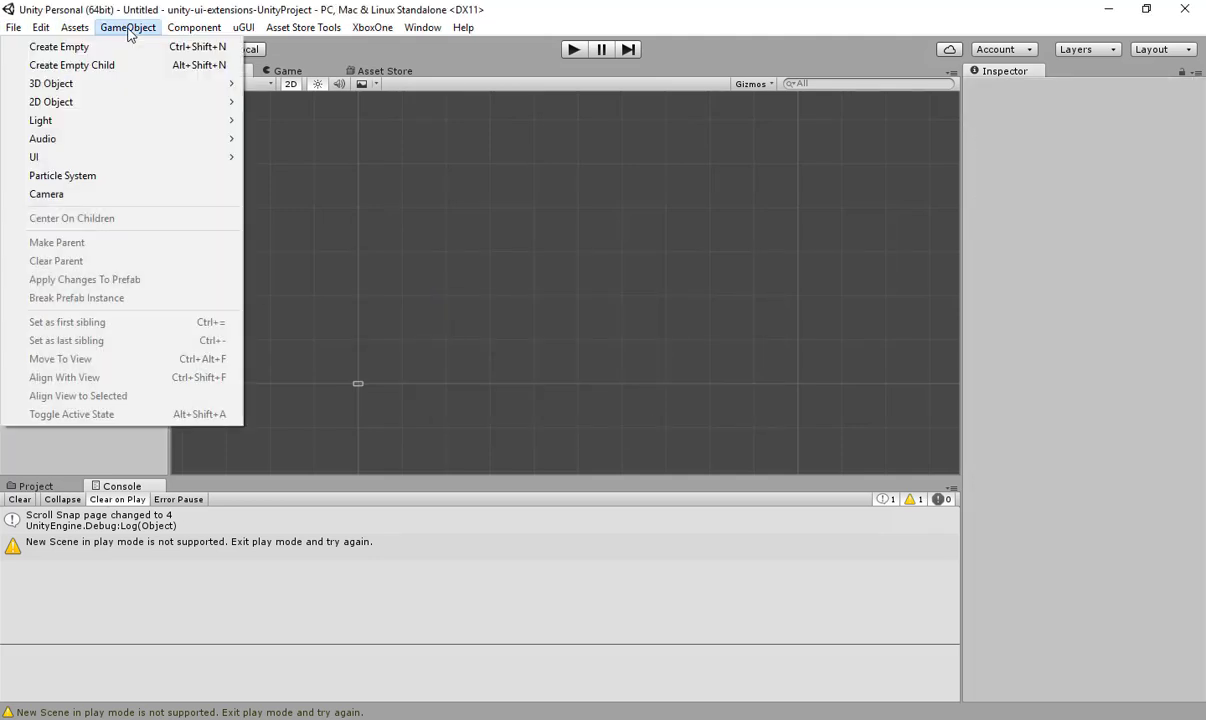
pyautogui.moveTo(131, 157)
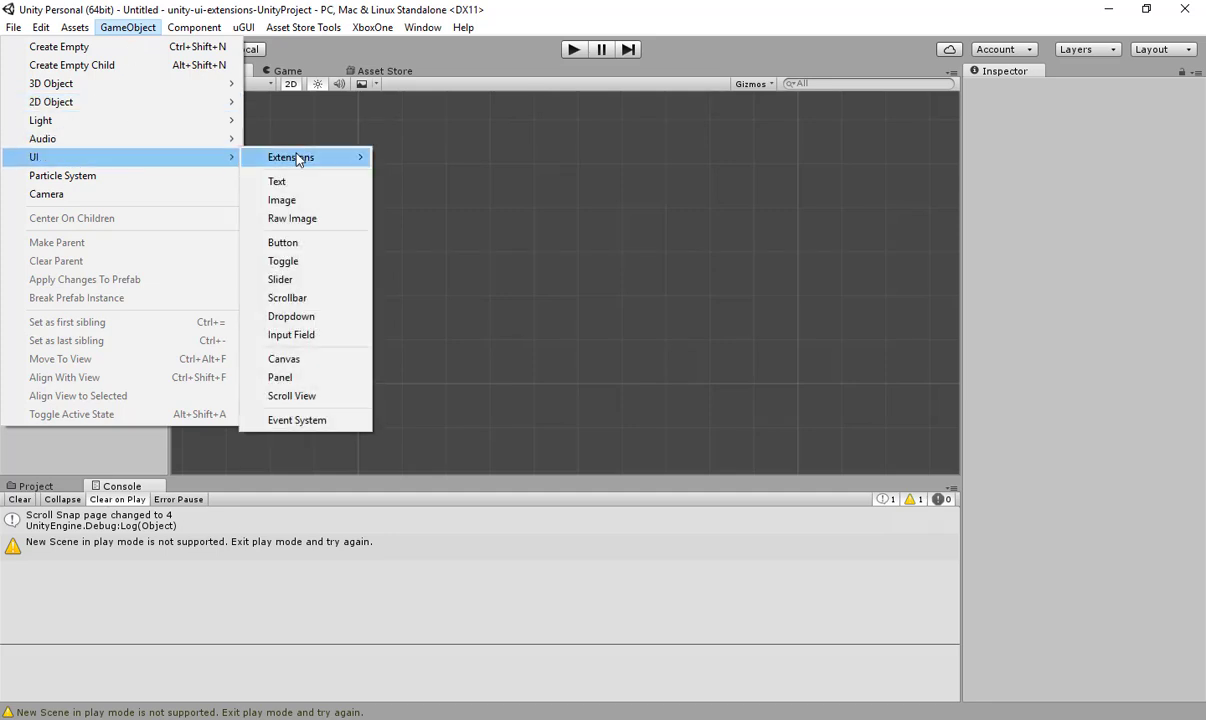
pyautogui.moveTo(299, 157)
pyautogui.click(134, 265)
# Delete the sample Page_01 from the Vertical Scroll Snap's Content
pyautogui.click(30, 139)
pyautogui.click(42, 152)
pyautogui.click(80, 166)
pyautogui.press('Delete')
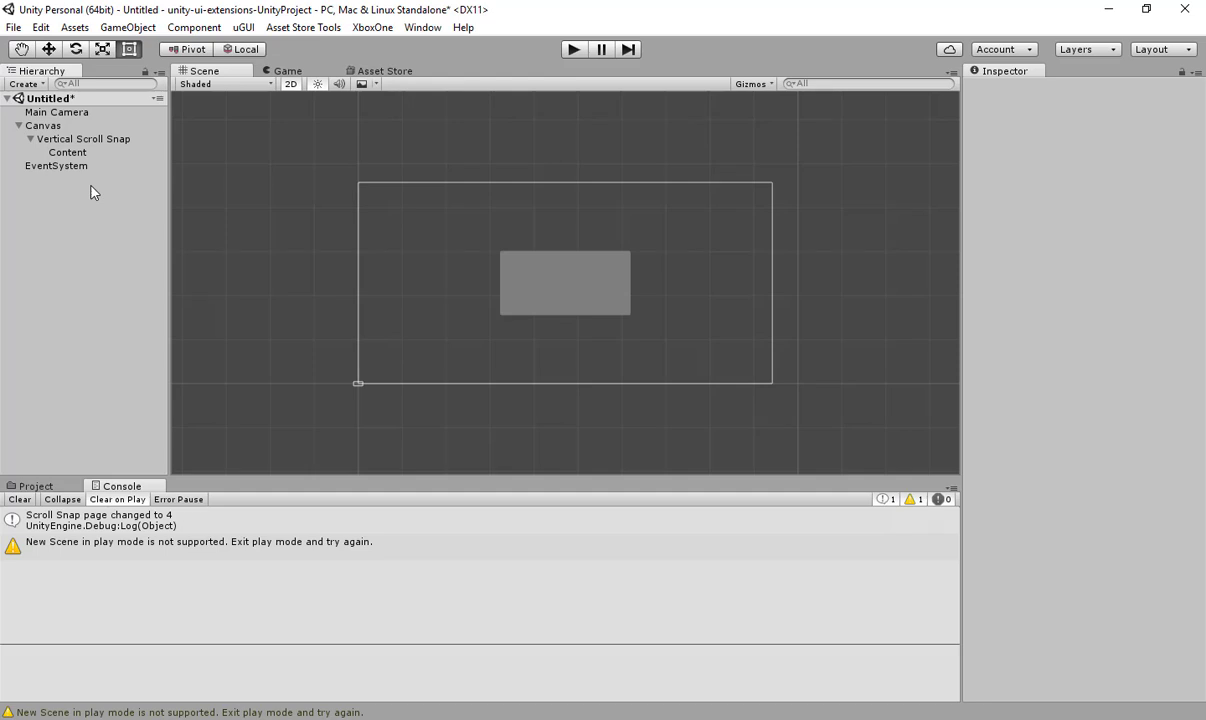
# Show the Assets/Prefabs folder in the Project panel
pyautogui.click(45, 486)
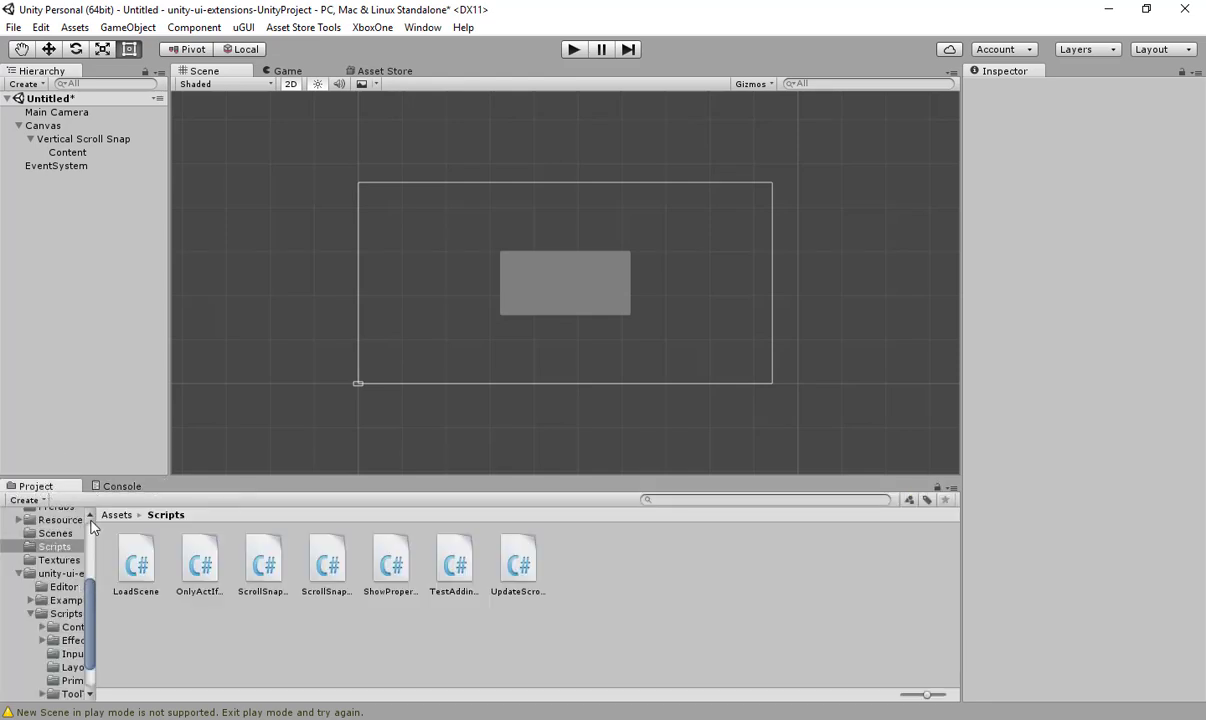
pyautogui.scroll(2, 70, 530)
pyautogui.click(58, 531)
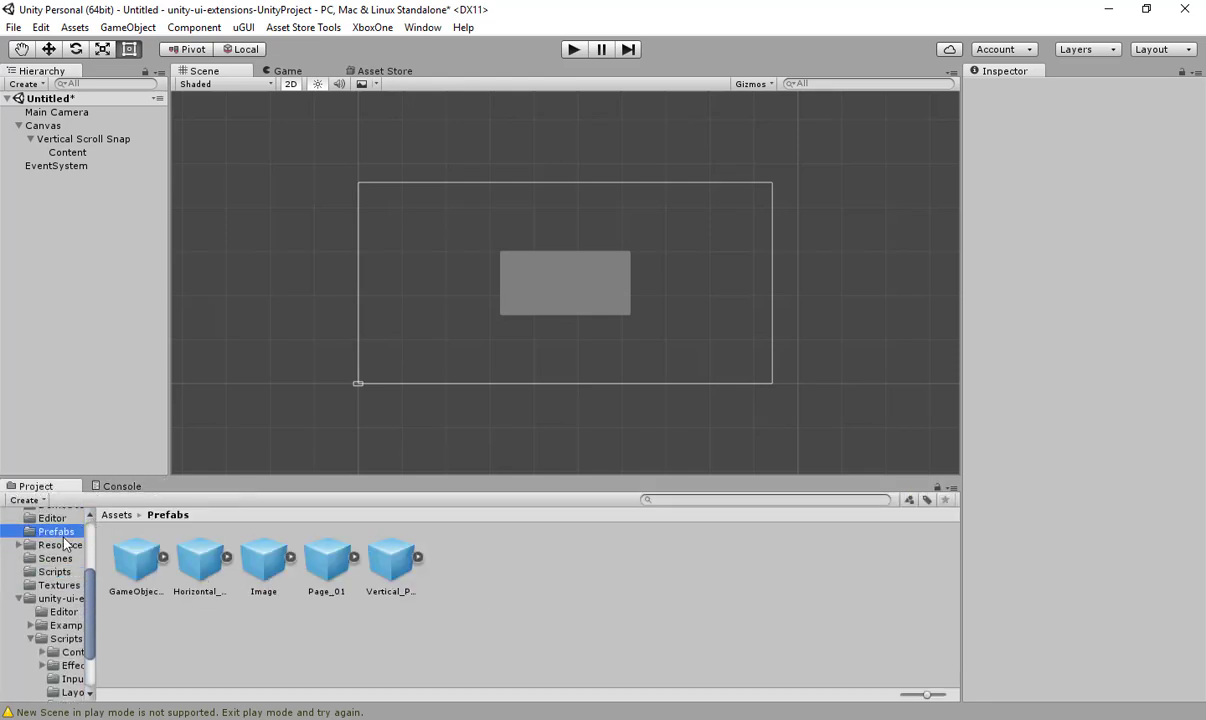
# Select the four page prefabs, then lock the Inspector on the Vertical Scroll Snap
pyautogui.click(133, 560)
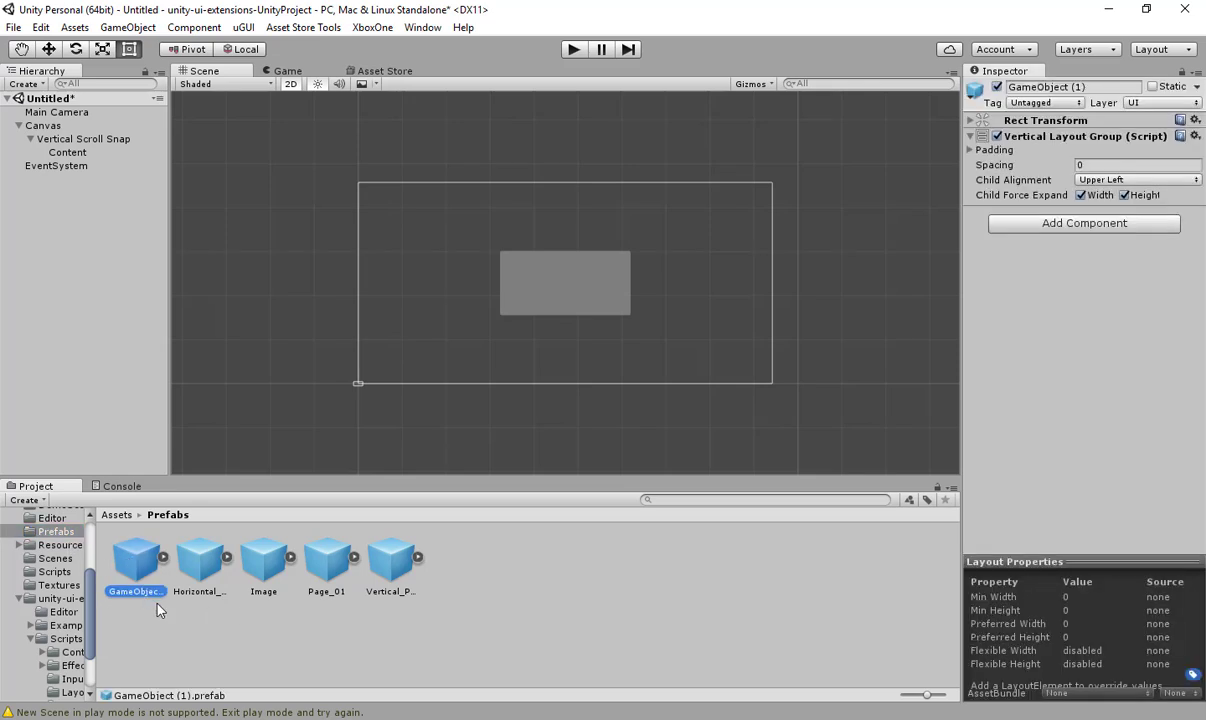
pyautogui.keyDown('ctrl'); pyautogui.click(326, 560); pyautogui.keyUp('ctrl')
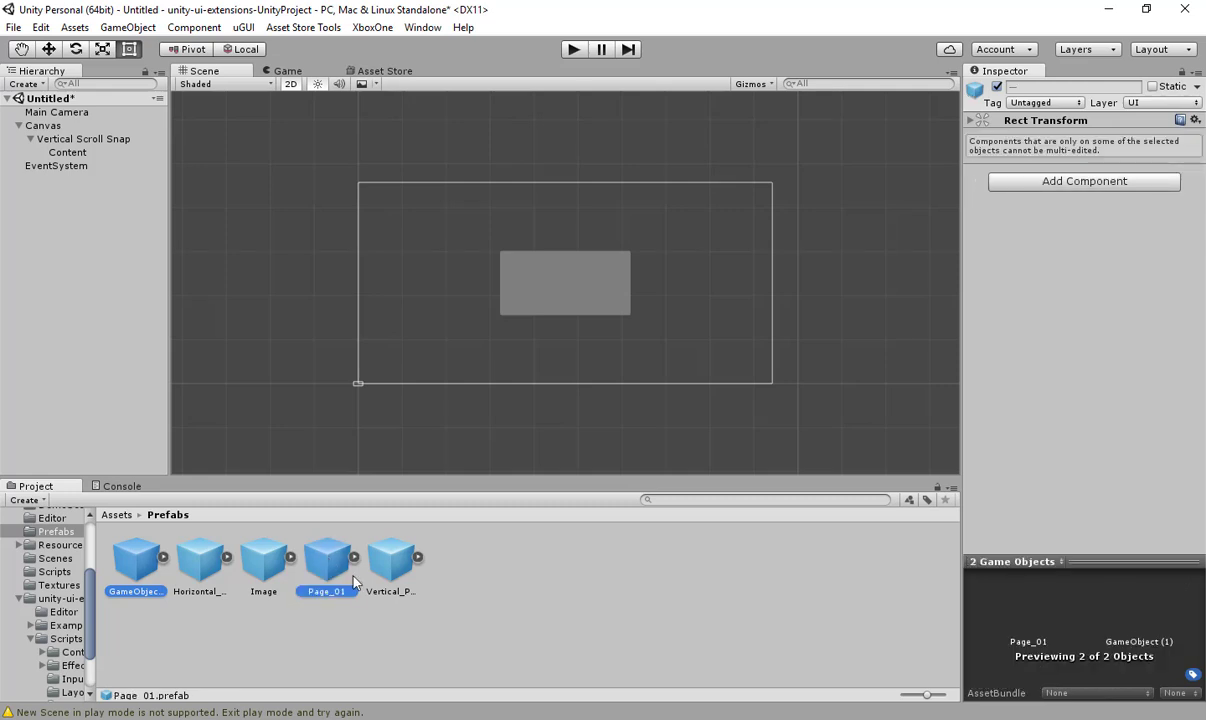
pyautogui.keyDown('ctrl'); pyautogui.click(390, 555); pyautogui.keyUp('ctrl')
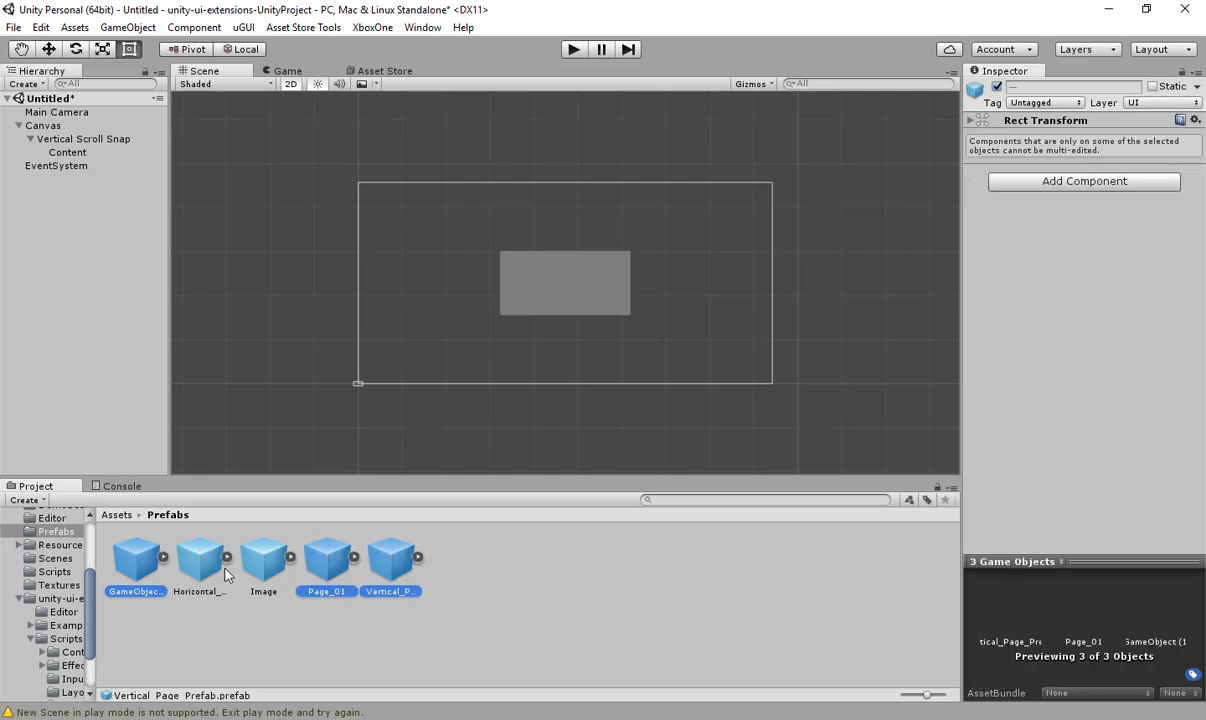
pyautogui.keyDown('ctrl'); pyautogui.click(264, 560); pyautogui.keyUp('ctrl')
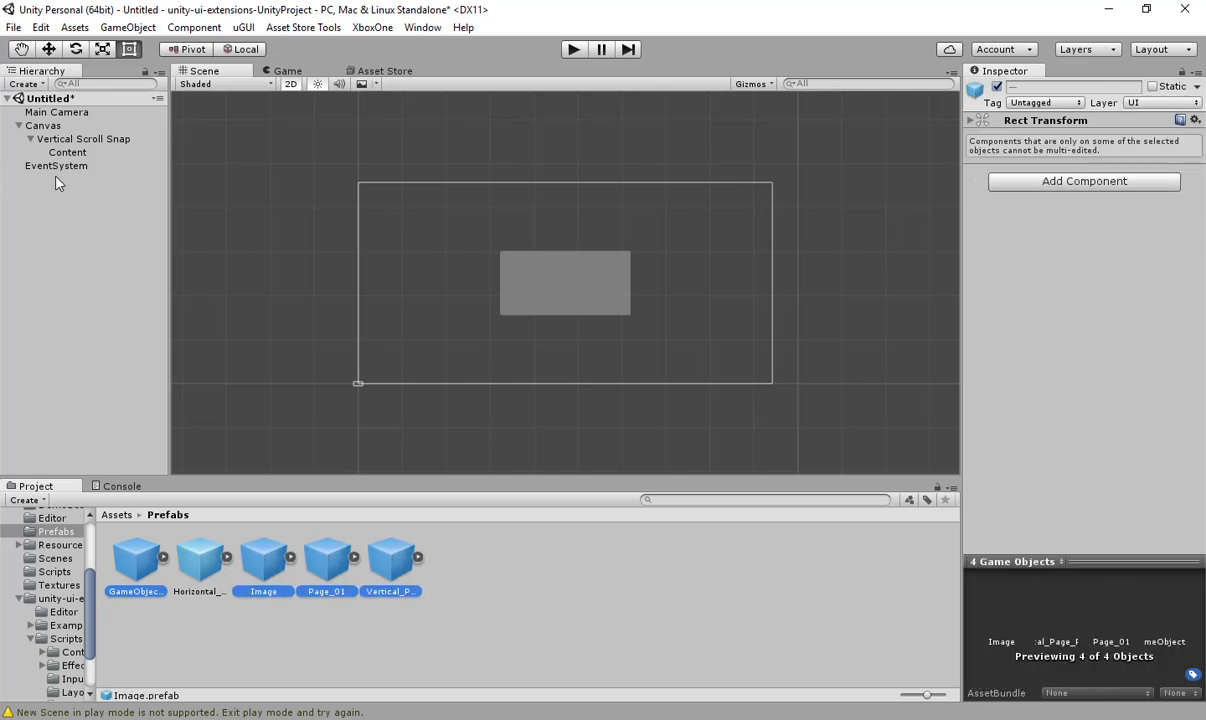
pyautogui.click(72, 139)
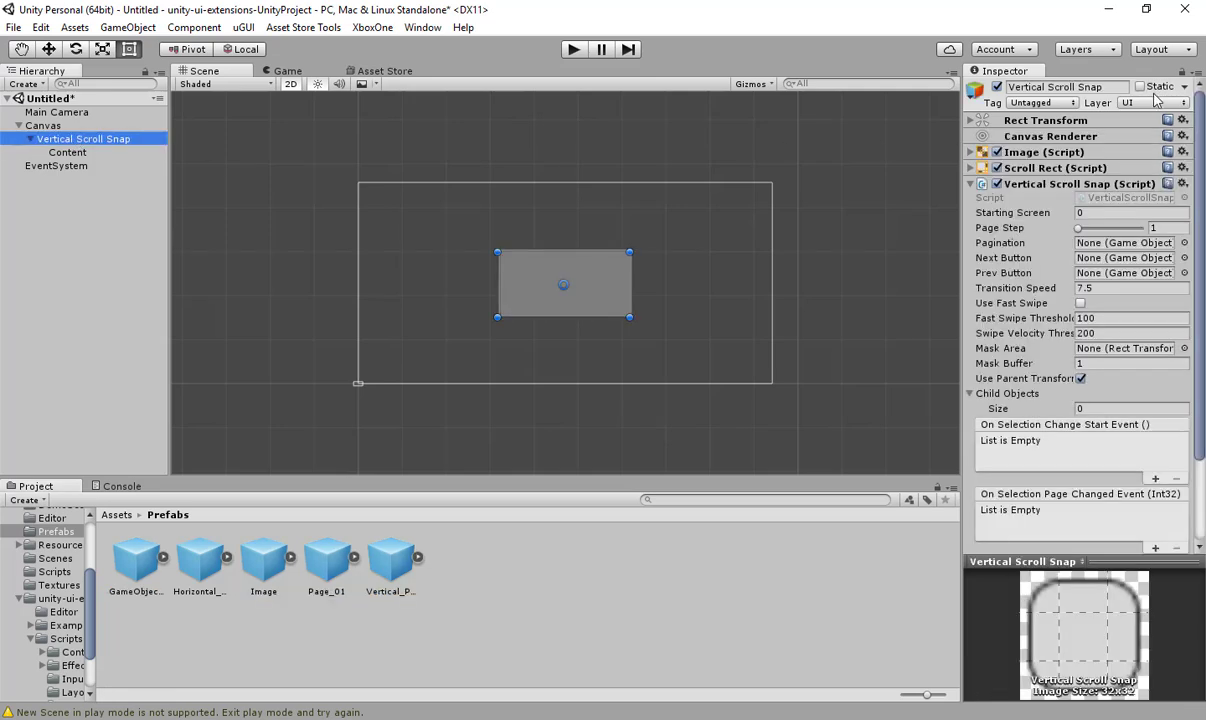
pyautogui.click(1182, 73)
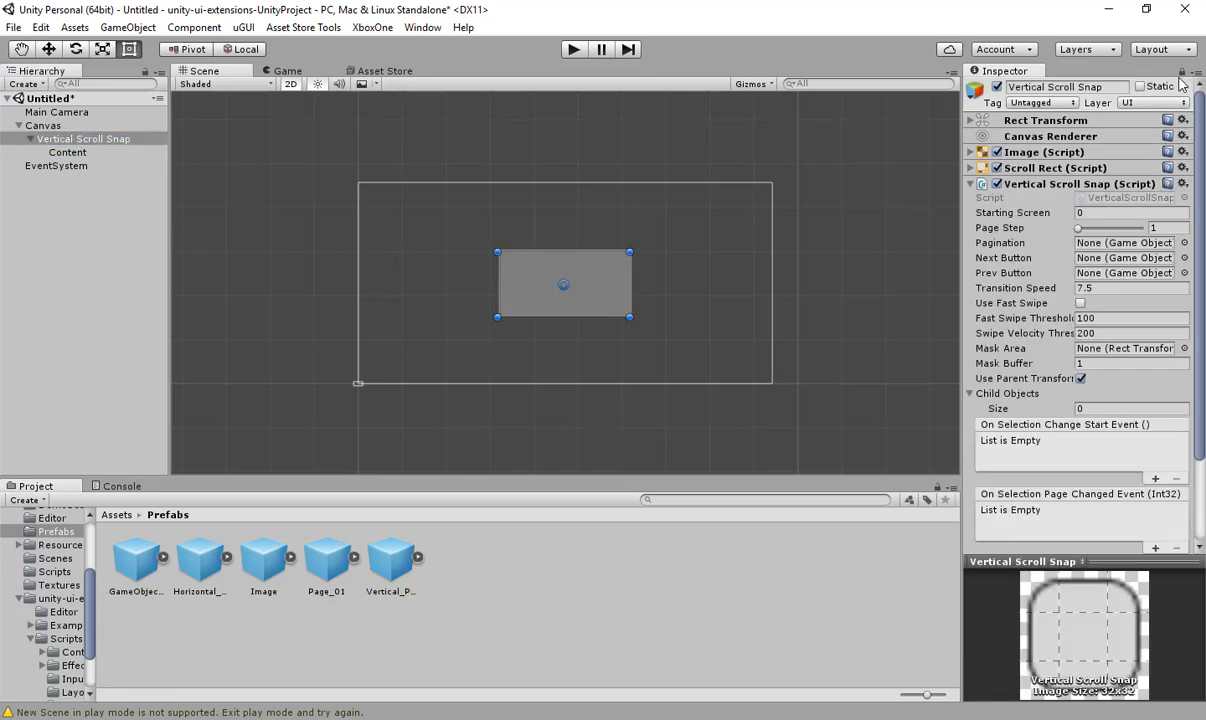
# Fill Child Objects with GameObject (1), Image, Page_01 and Vertical_Page_Prefab
pyautogui.click(137, 556)
pyautogui.keyDown('ctrl'); pyautogui.click(265, 560); pyautogui.keyUp('ctrl')
pyautogui.keyDown('ctrl'); pyautogui.click(326, 558); pyautogui.keyUp('ctrl')
pyautogui.keyDown('ctrl'); pyautogui.click(390, 558); pyautogui.keyUp('ctrl')
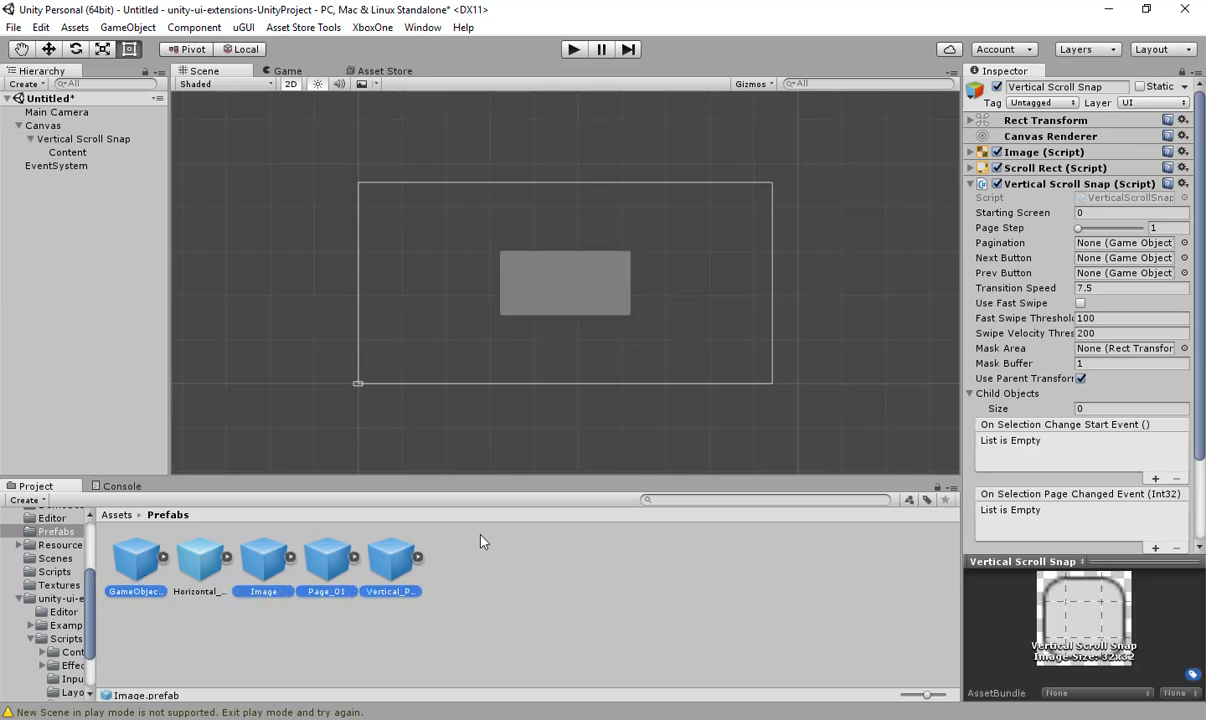
pyautogui.moveTo(410, 566); pyautogui.dragTo(1000, 395)
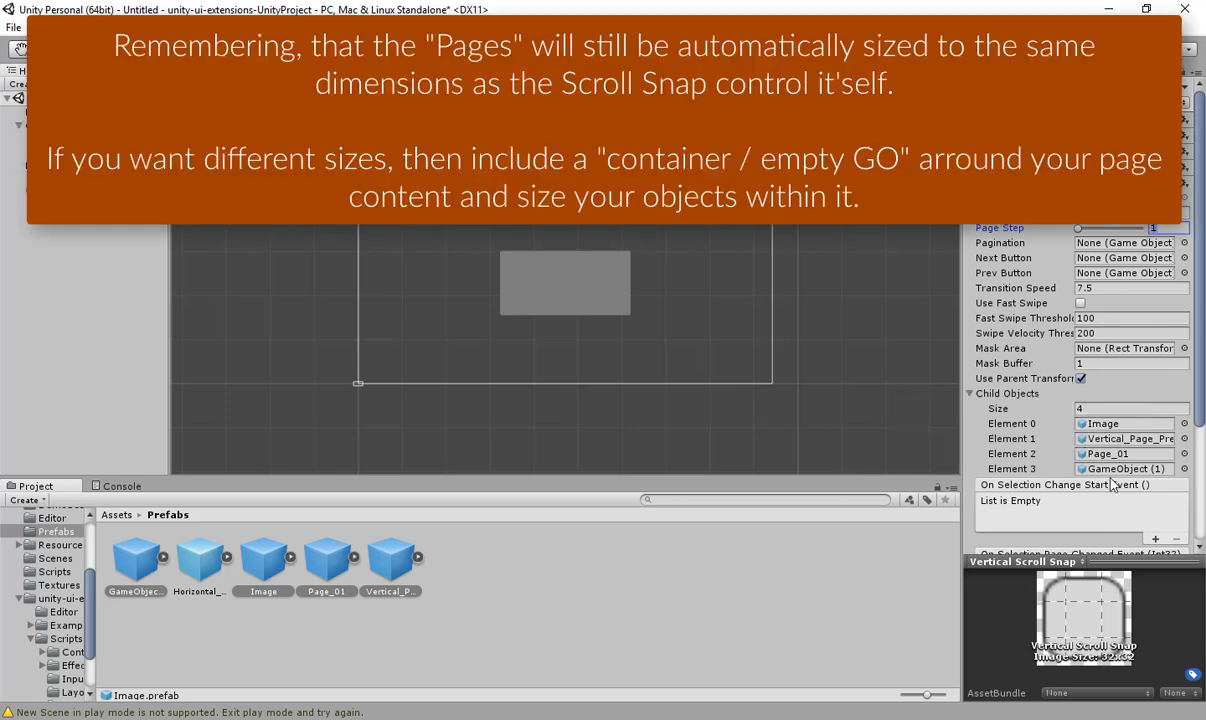
# Set the Vertical Scroll Snap's Starting Screen to 1, correcting an initial 3
pyautogui.click(1113, 212)
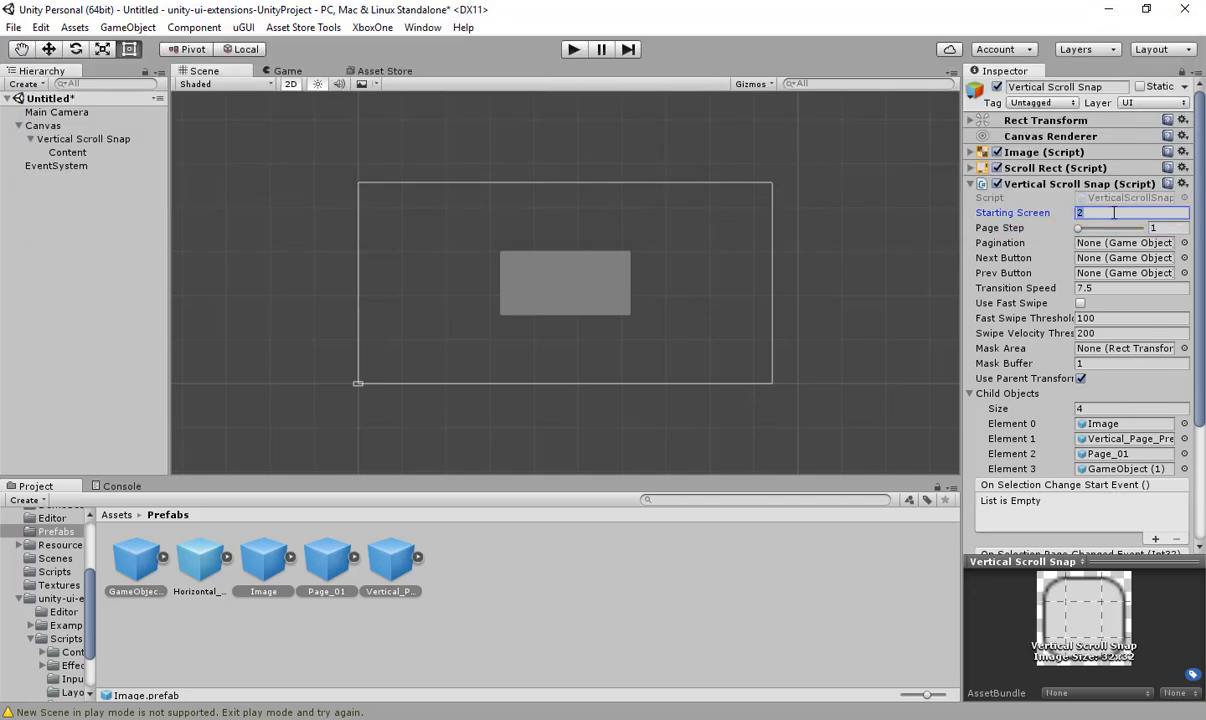
pyautogui.write('3')
pyautogui.press('Tab')
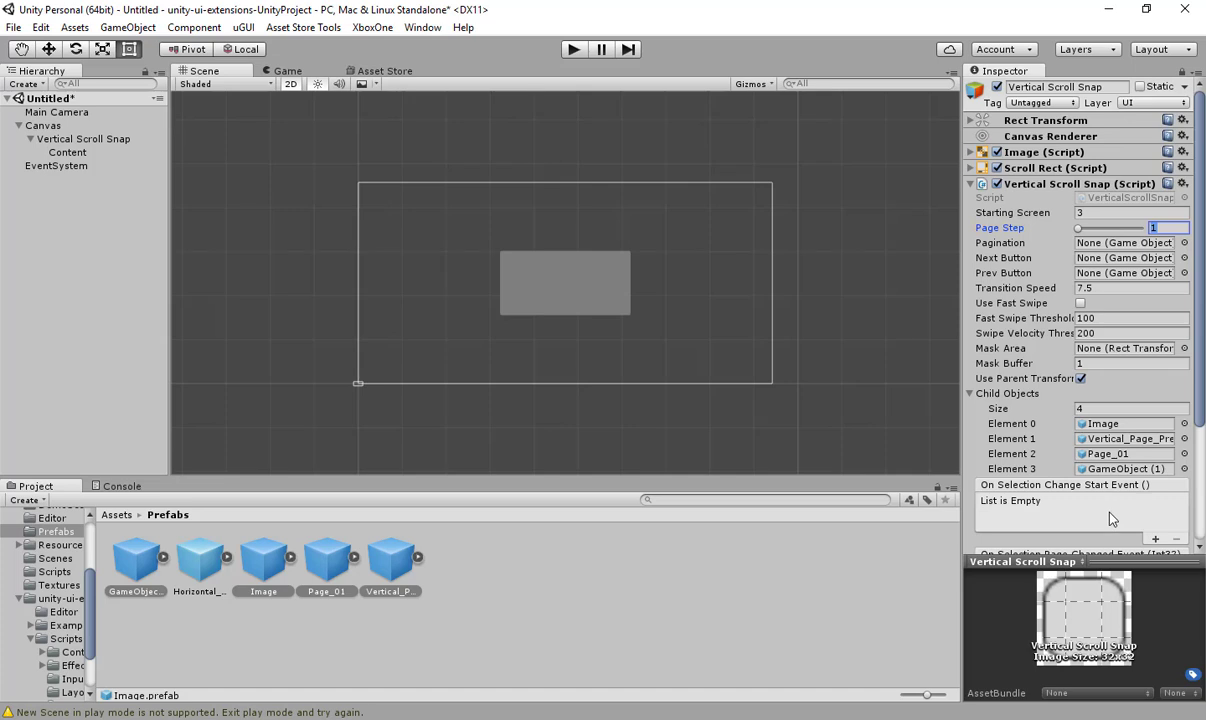
pyautogui.click(1120, 213)
pyautogui.write('1')
pyautogui.press('Tab')
# Run Play mode, swipe the vertical pages up and down, then inspect the Vertical Scroll Snap's Child Objects
pyautogui.click(573, 50)
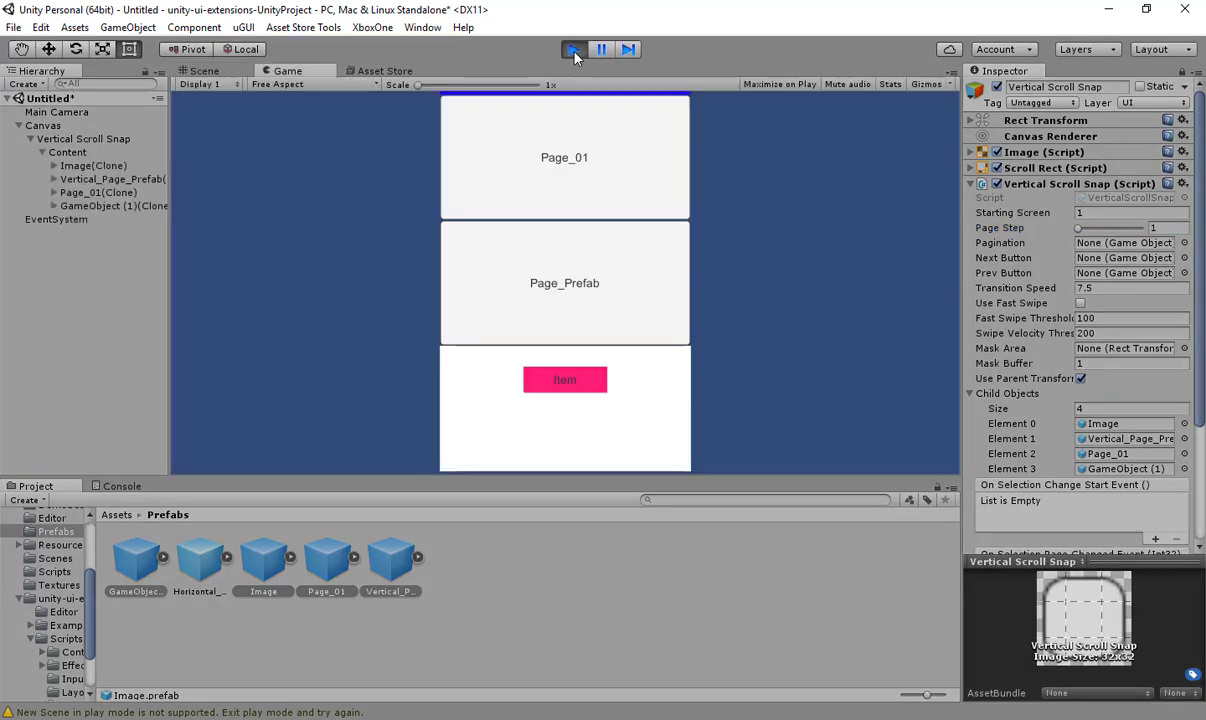
pyautogui.moveTo(600, 317); pyautogui.dragTo(611, 170)
pyautogui.moveTo(592, 363)
pyautogui.mouseDown()
pyautogui.moveTo(557, 137)
pyautogui.moveTo(597, 376)
pyautogui.mouseUp()
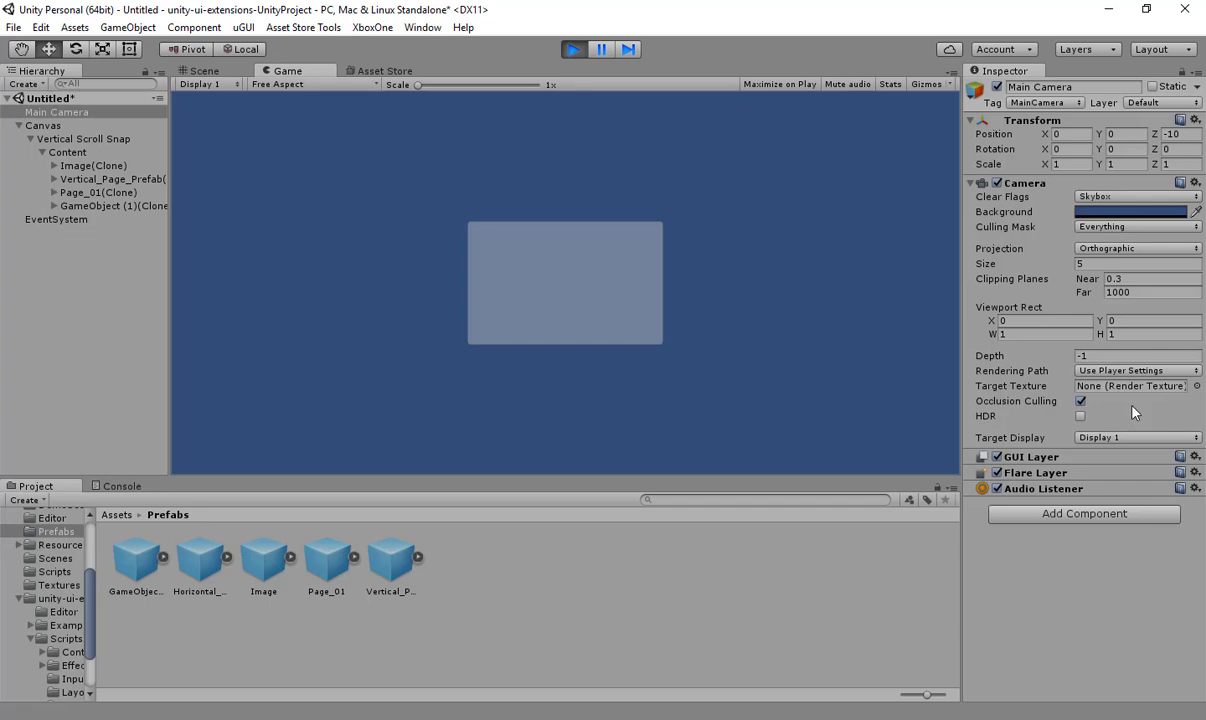
pyautogui.click(90, 139)
pyautogui.scroll(-3, 1132, 307)
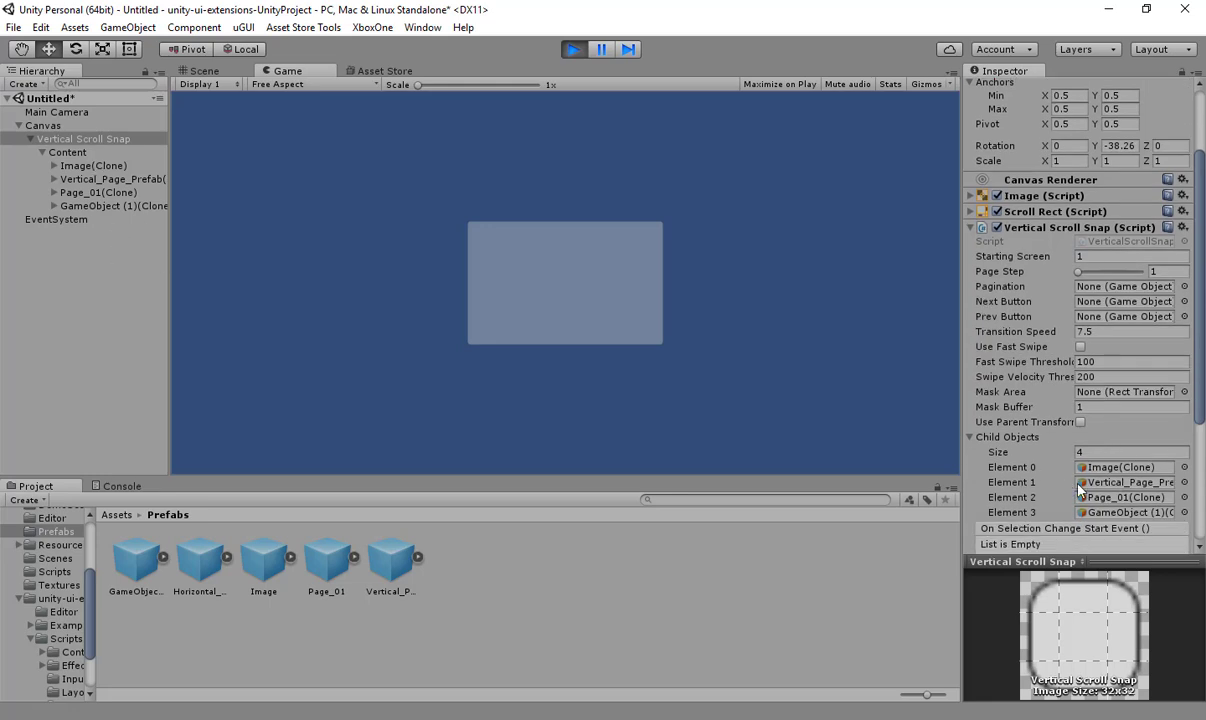